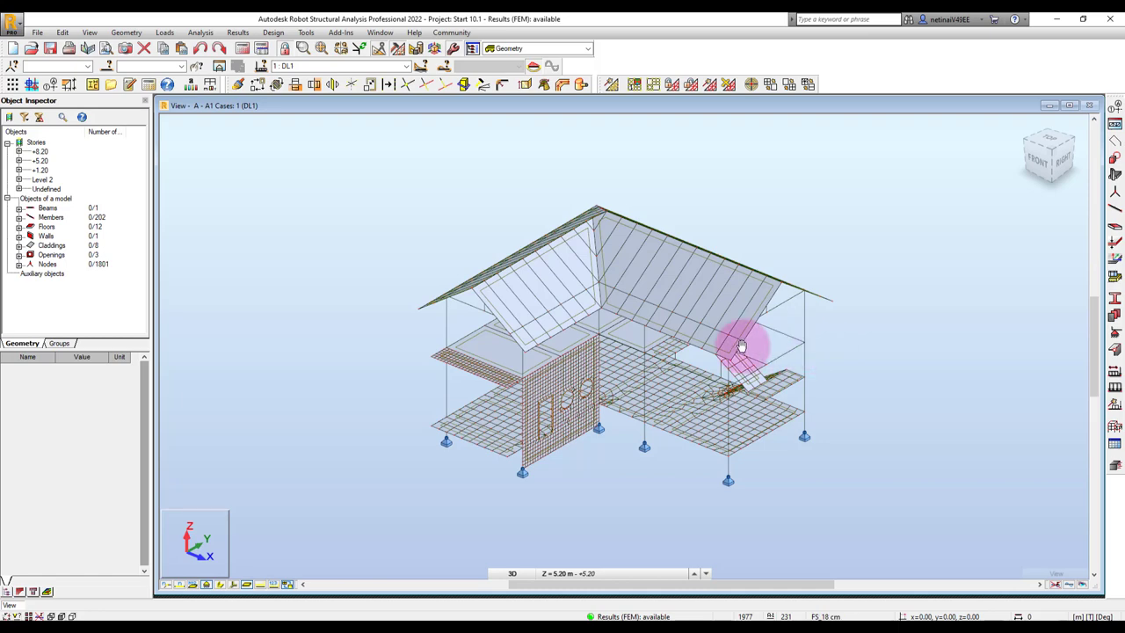
Step: Orbit to a more frontal angle and turn on section shapes so members appear solid
scroll(724, 338, up, 1)
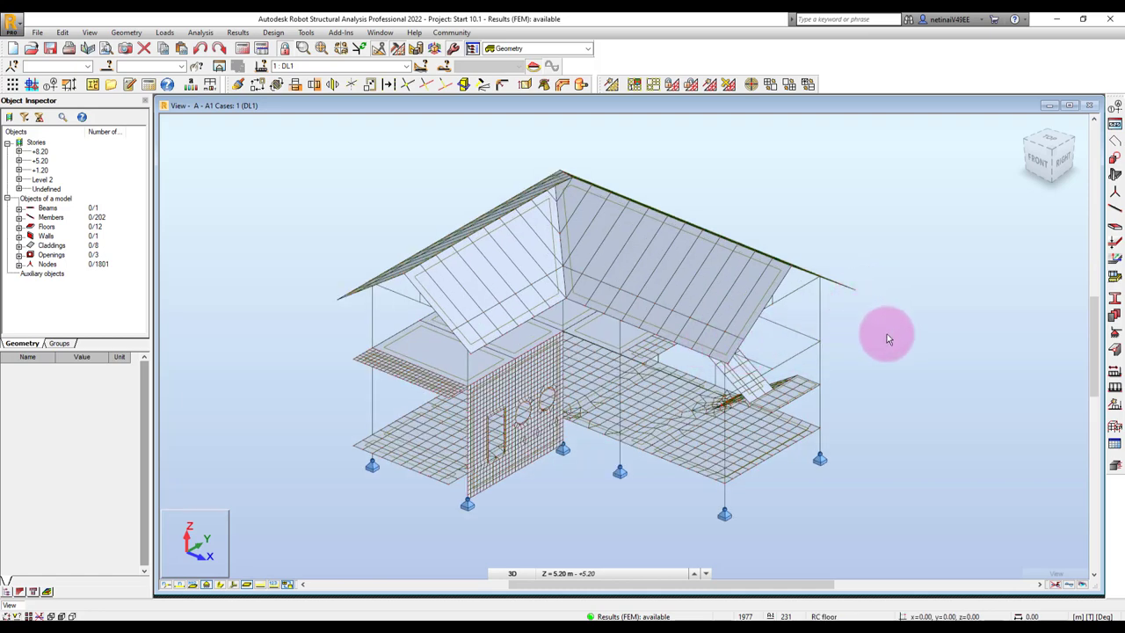
shift+middle_drag(884, 329, 855, 320)
scroll(448, 376, up, 2)
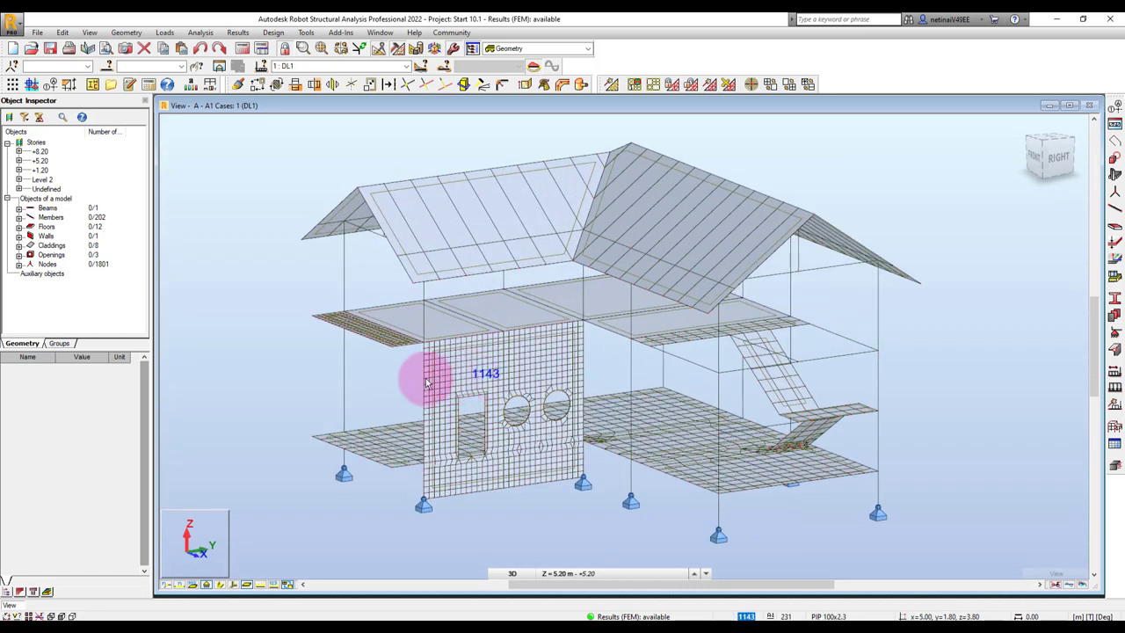
scroll(395, 413, up, 1)
click(220, 585)
Step: Zoom, pan and orbit the solid house model to a new viewing angle
scroll(359, 384, down, 1)
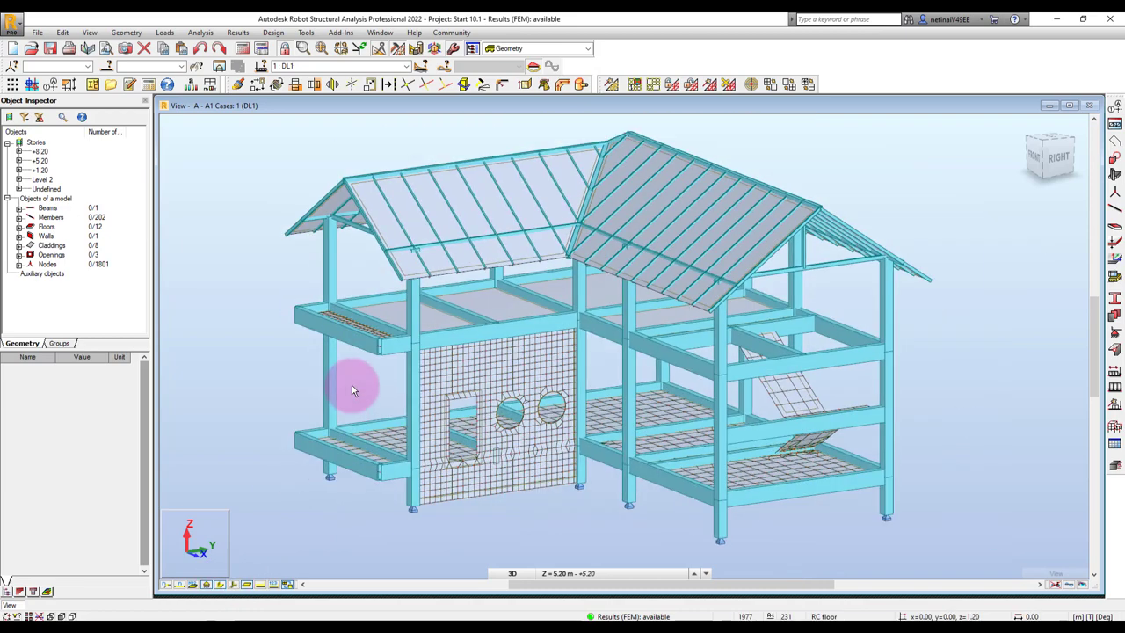
scroll(358, 384, down, 1)
scroll(566, 453, up, 2)
scroll(569, 457, down, 2)
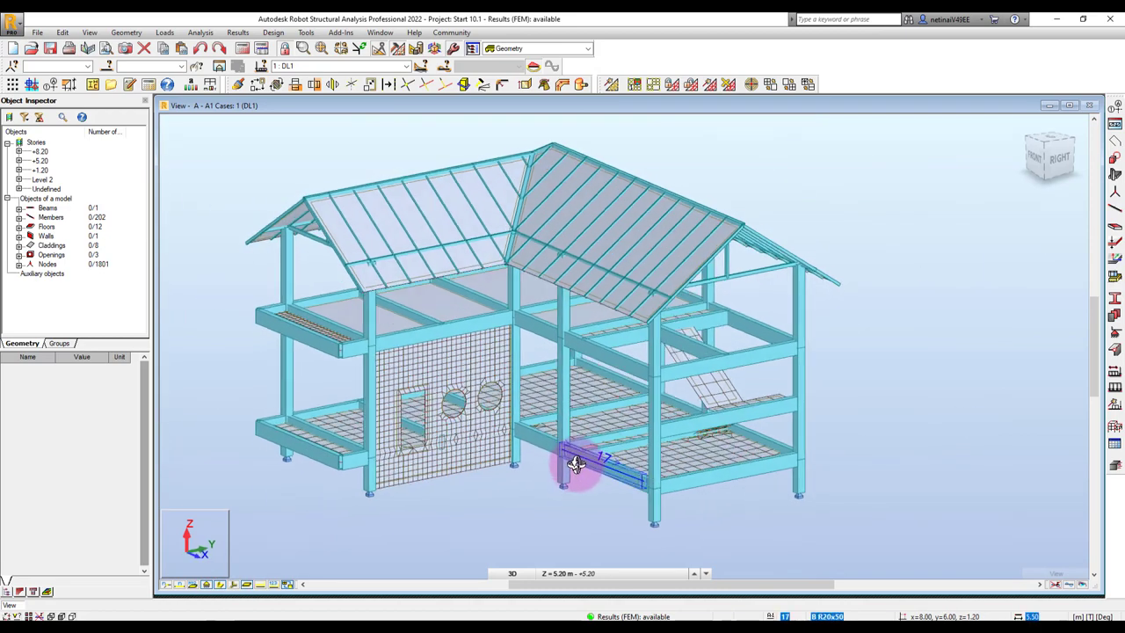
scroll(339, 387, up, 2)
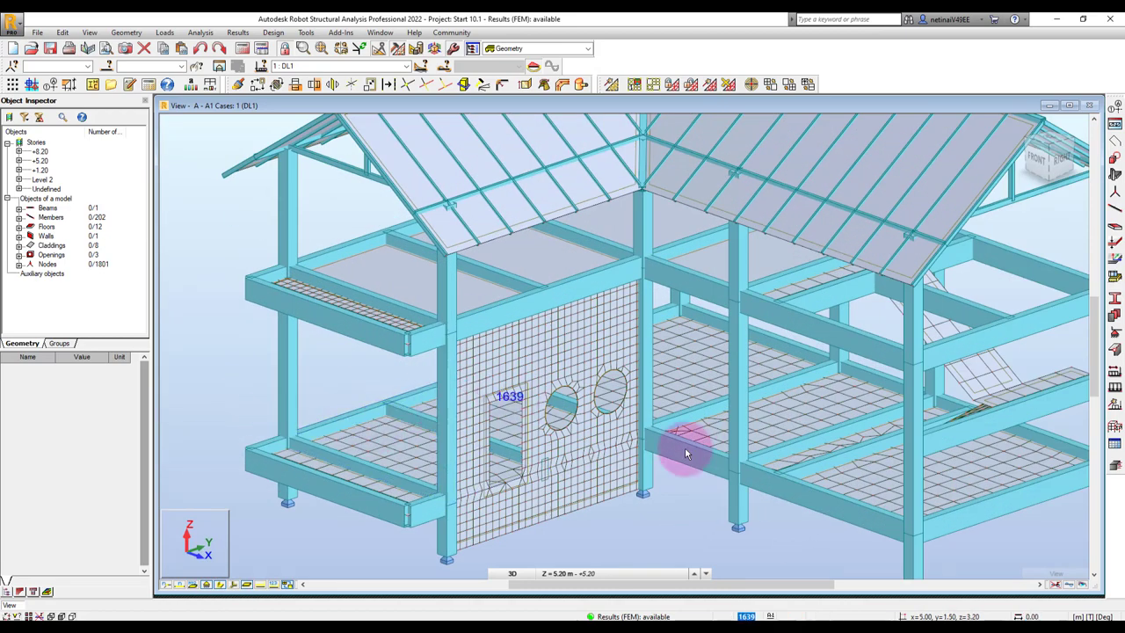
middle_drag(809, 513, 771, 452)
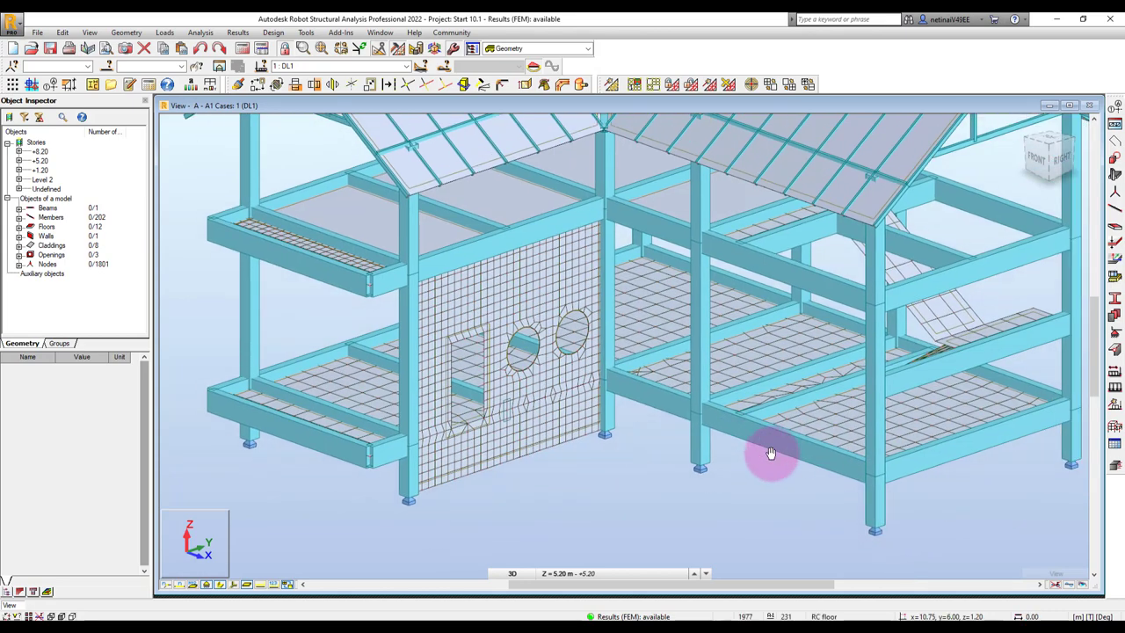
scroll(708, 459, down, 1)
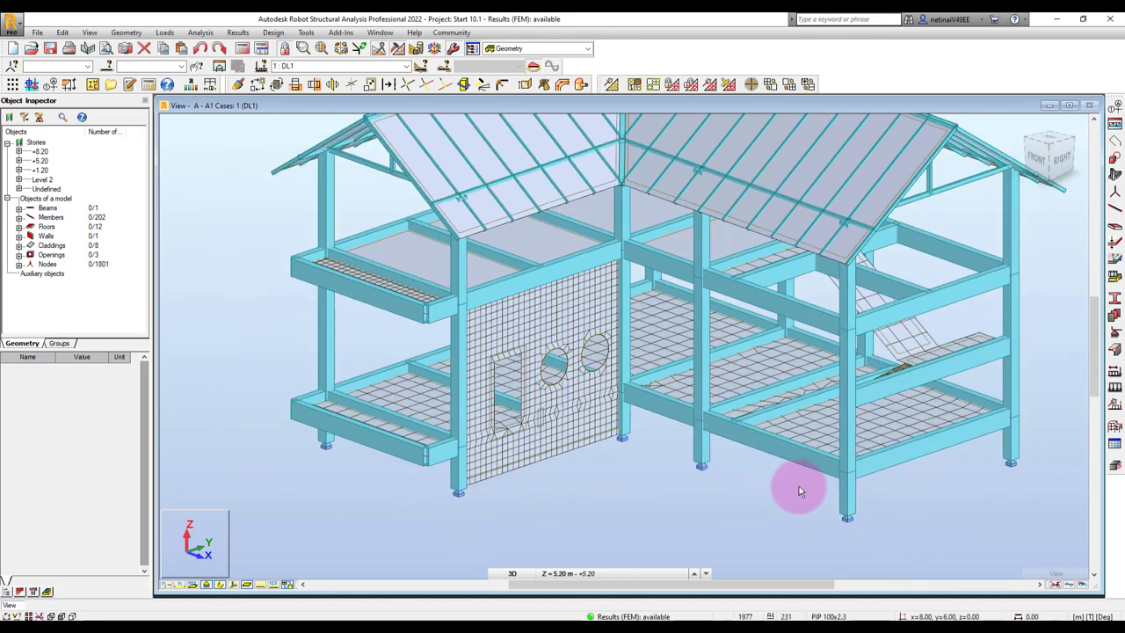
middle_drag(753, 460, 692, 491)
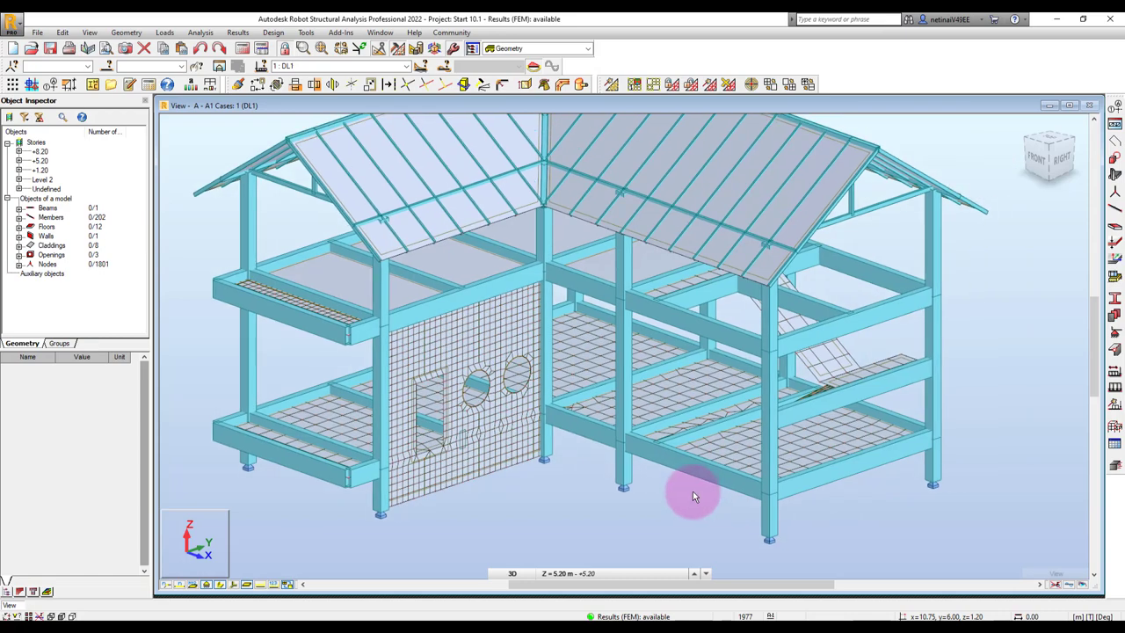
scroll(692, 495, down, 1)
scroll(817, 492, down, 1)
shift+middle_drag(817, 492, 768, 358)
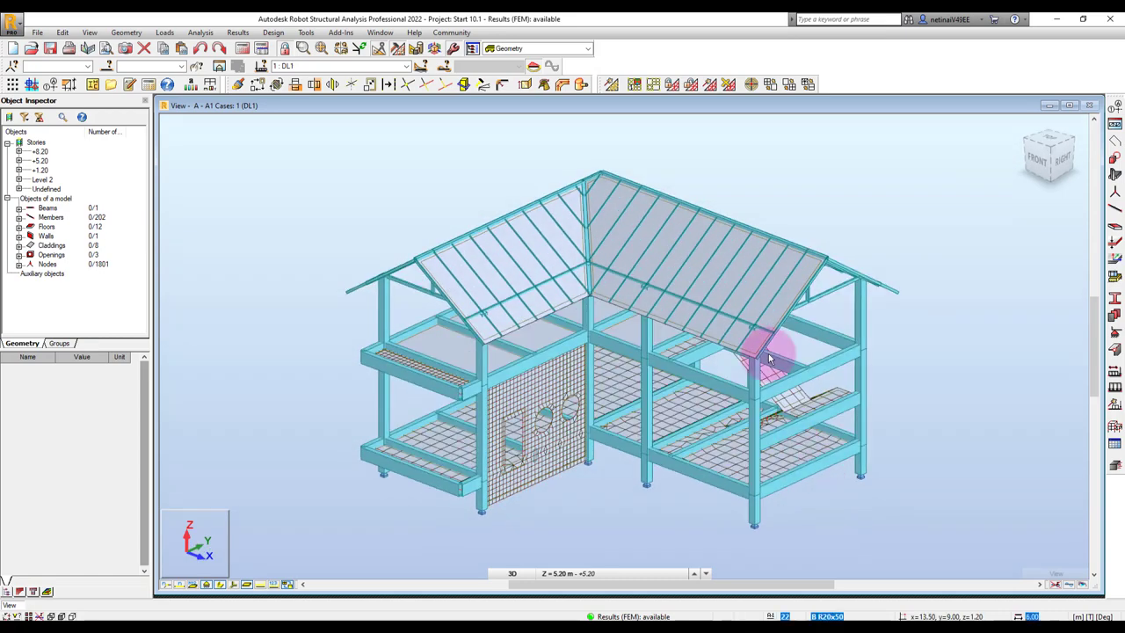
scroll(817, 202, up, 1)
scroll(399, 228, up, 3)
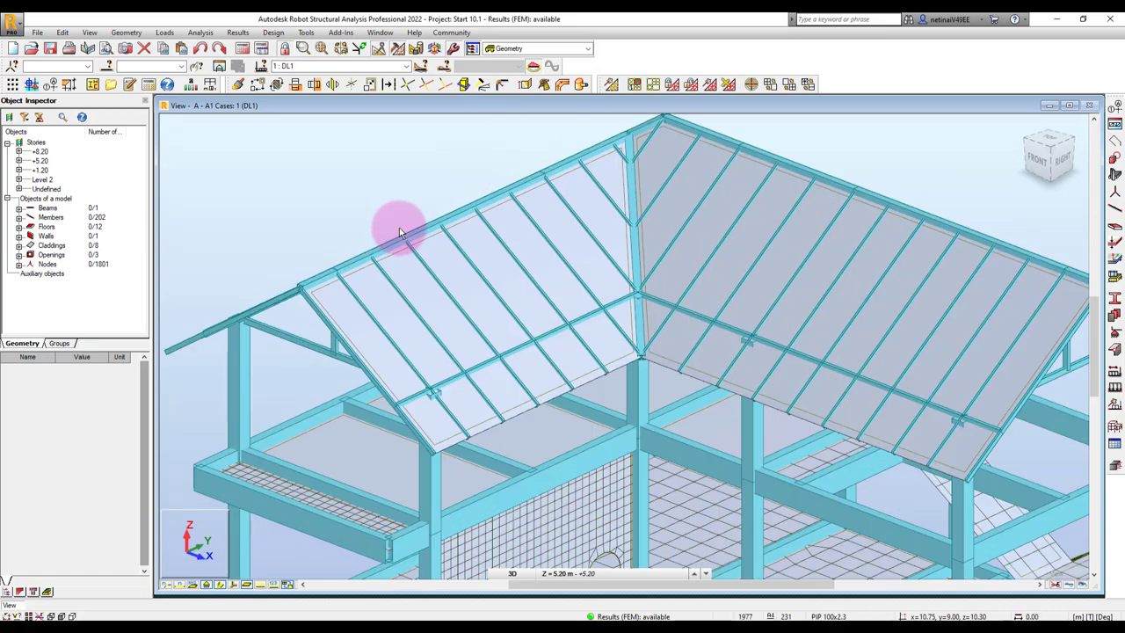
scroll(368, 268, down, 1)
Step: Orbit to the opposite roof slope, the front elevation, then down onto the upper floor
mouse_move(276, 264)
shift+middle_down()
mouse_move(351, 251)
mouse_move(829, 251)
shift+middle_up()
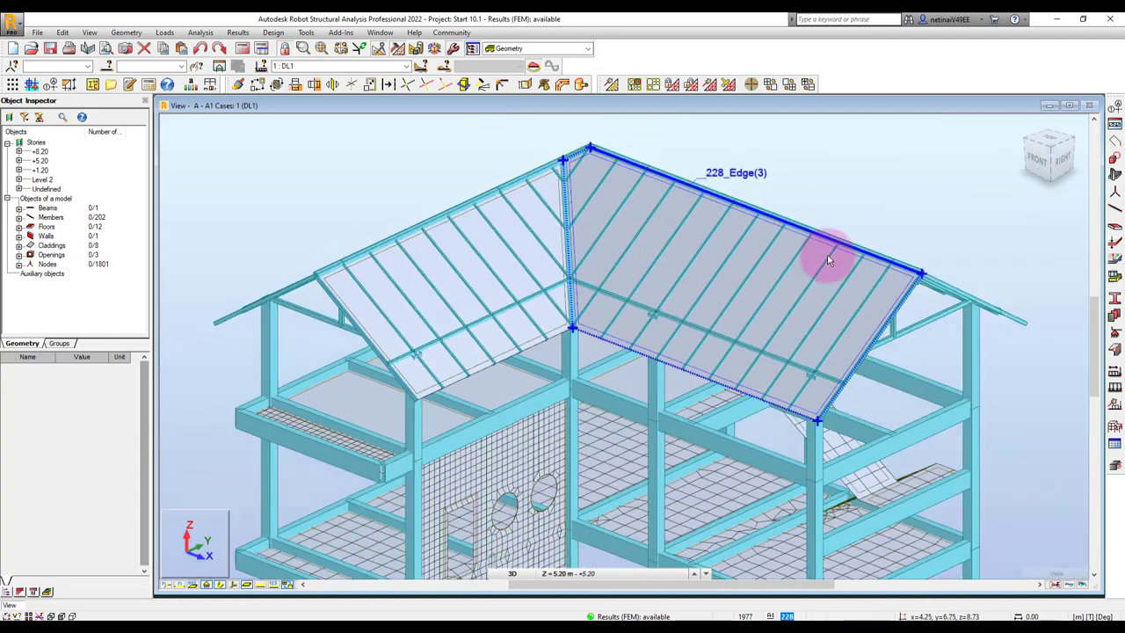
mouse_move(680, 301)
shift+middle_down()
mouse_move(808, 269)
mouse_move(603, 243)
shift+middle_up()
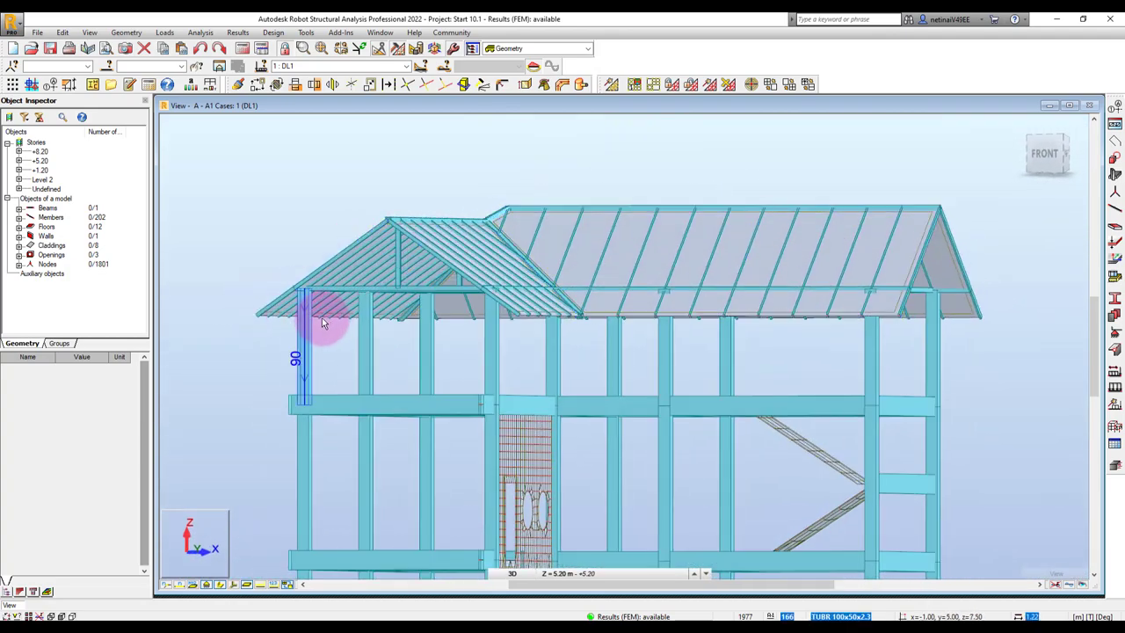
scroll(330, 329, up, 2)
scroll(457, 339, down, 2)
shift+middle_drag(783, 352, 946, 360)
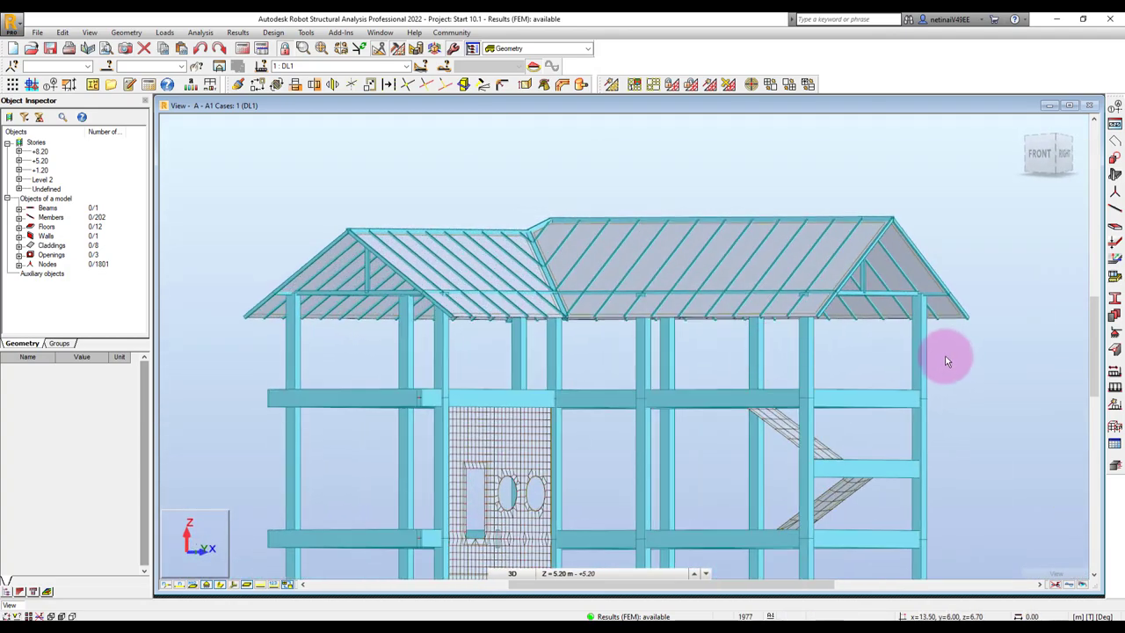
scroll(357, 364, up, 2)
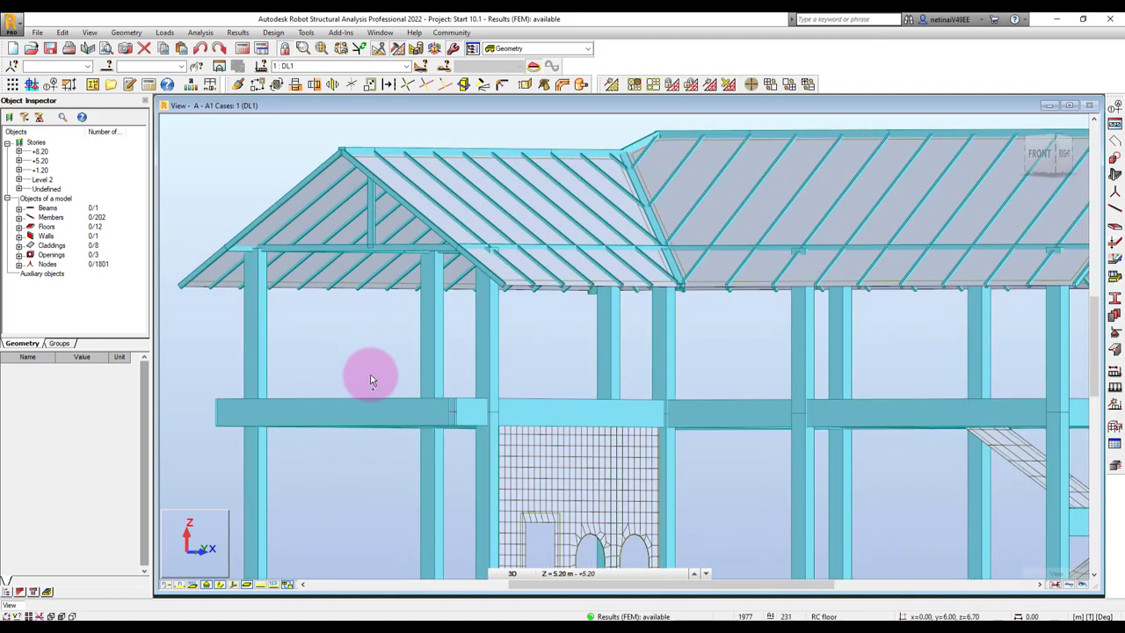
shift+middle_drag(371, 377, 385, 396)
scroll(452, 334, up, 1)
scroll(422, 361, up, 1)
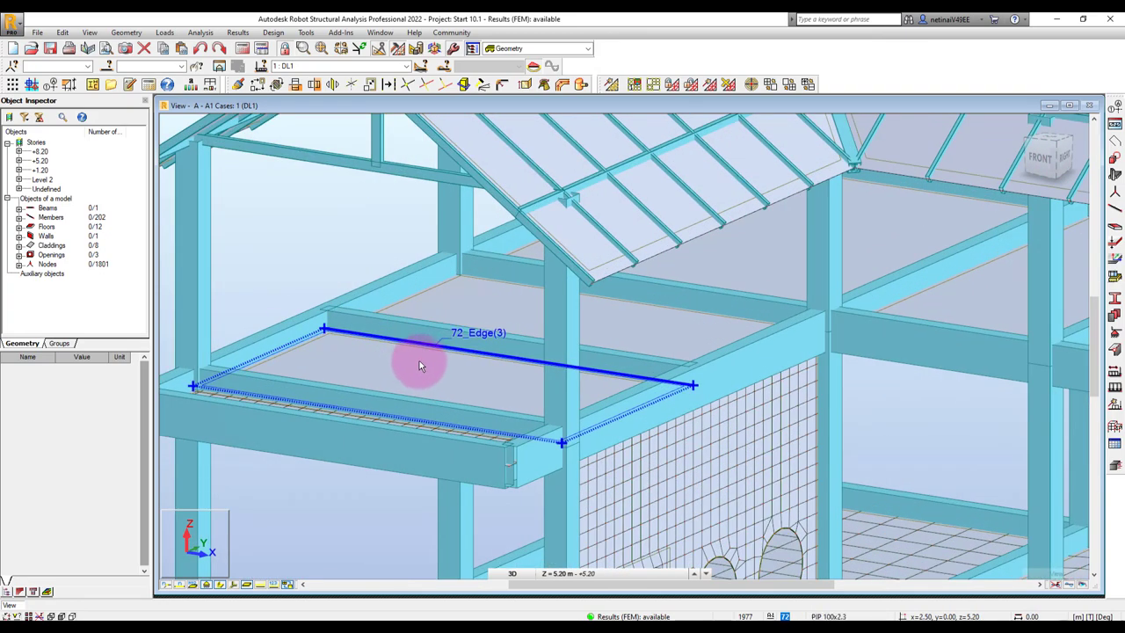
Step: Select upper-floor cladding panel 72, clear the selection, and orbit with the perforated wall on the left
click(420, 360)
shift+middle_drag(487, 299, 681, 290)
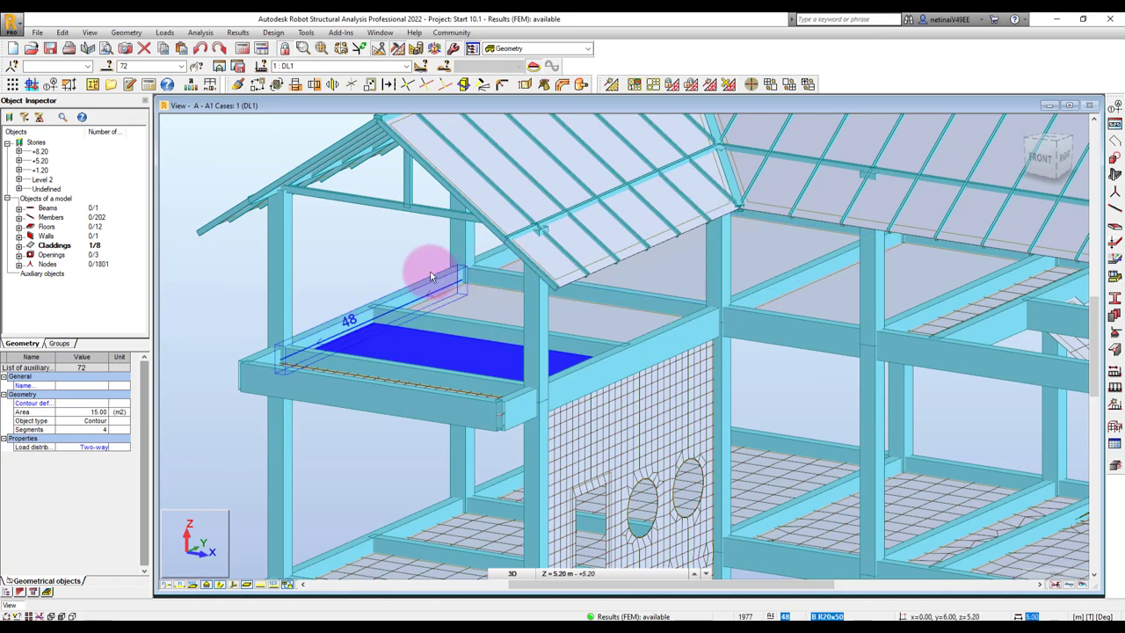
key(Escape)
scroll(380, 337, down, 3)
scroll(380, 336, up, 3)
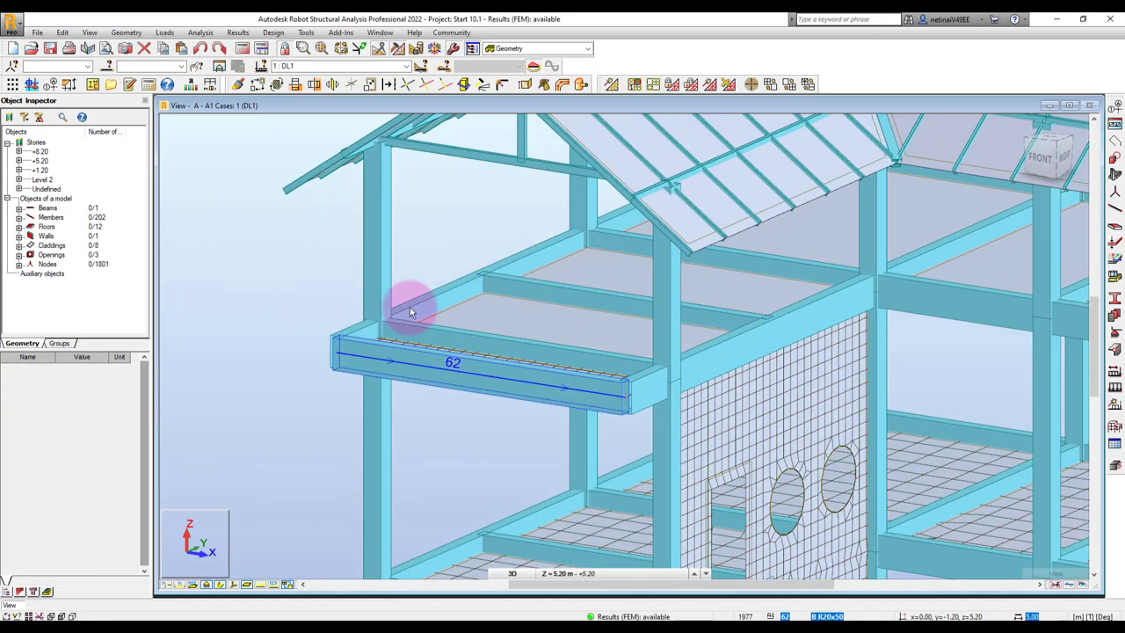
scroll(966, 251, down, 3)
shift+middle_drag(924, 319, 688, 239)
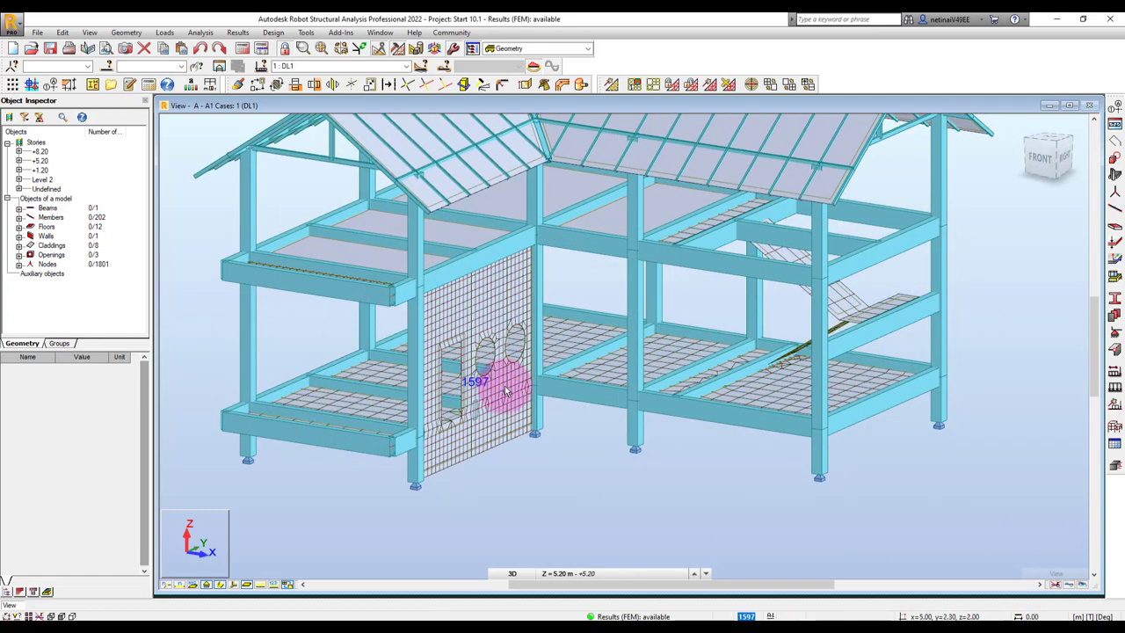
scroll(373, 383, up, 2)
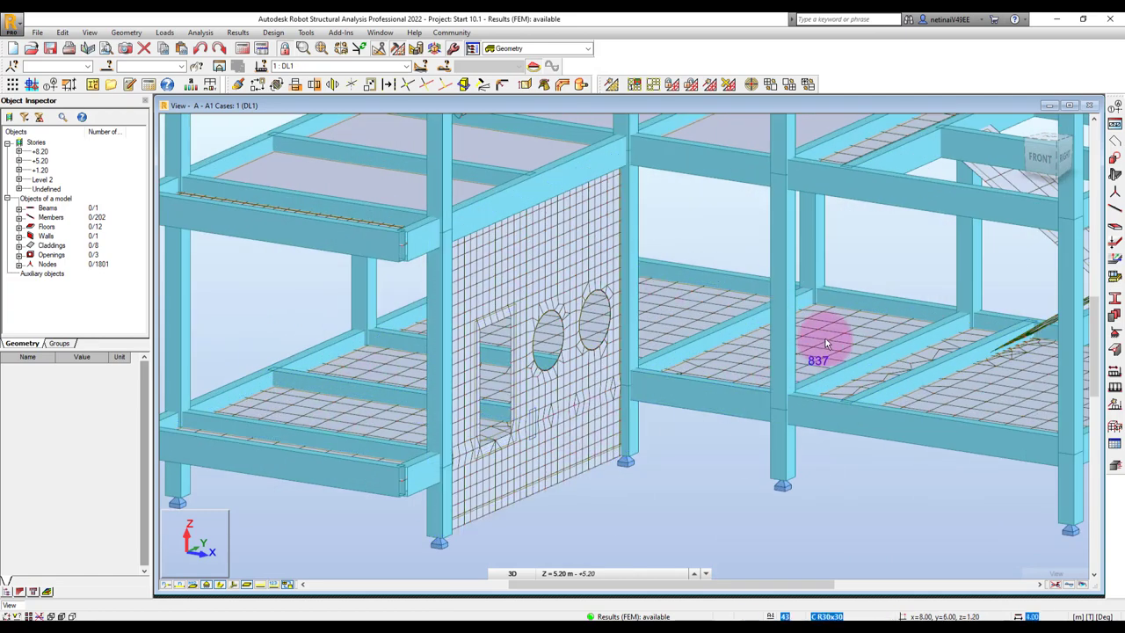
scroll(603, 334, down, 3)
Step: Pan and orbit to a frontal view of the building and open the Design menu
mouse_move(741, 445)
middle_down()
mouse_move(682, 452)
mouse_move(697, 506)
mouse_move(717, 511)
middle_up()
mouse_move(1000, 315)
shift+middle_down()
mouse_move(969, 369)
mouse_move(904, 389)
mouse_move(931, 357)
mouse_move(923, 372)
mouse_move(864, 346)
mouse_move(914, 384)
shift+middle_up()
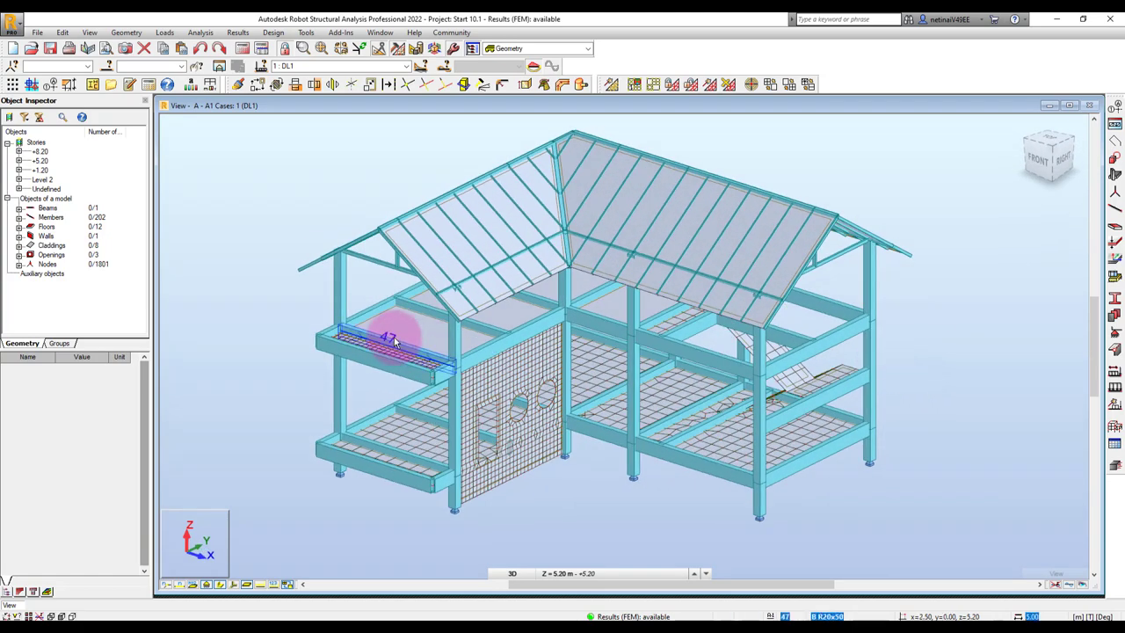
scroll(359, 327, up, 3)
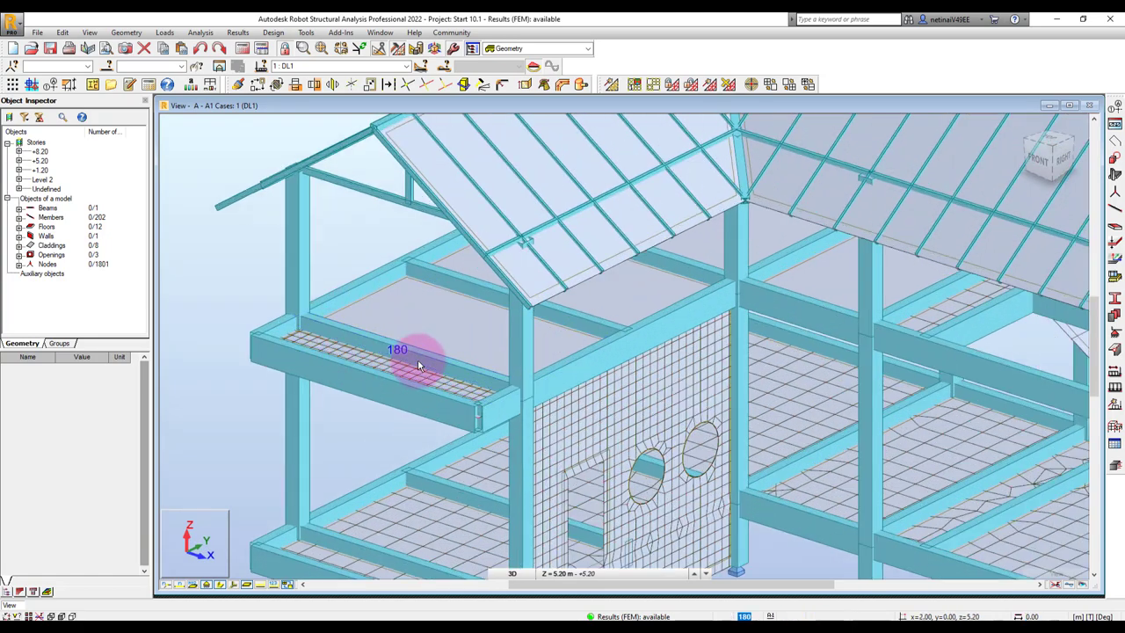
scroll(359, 299, down, 3)
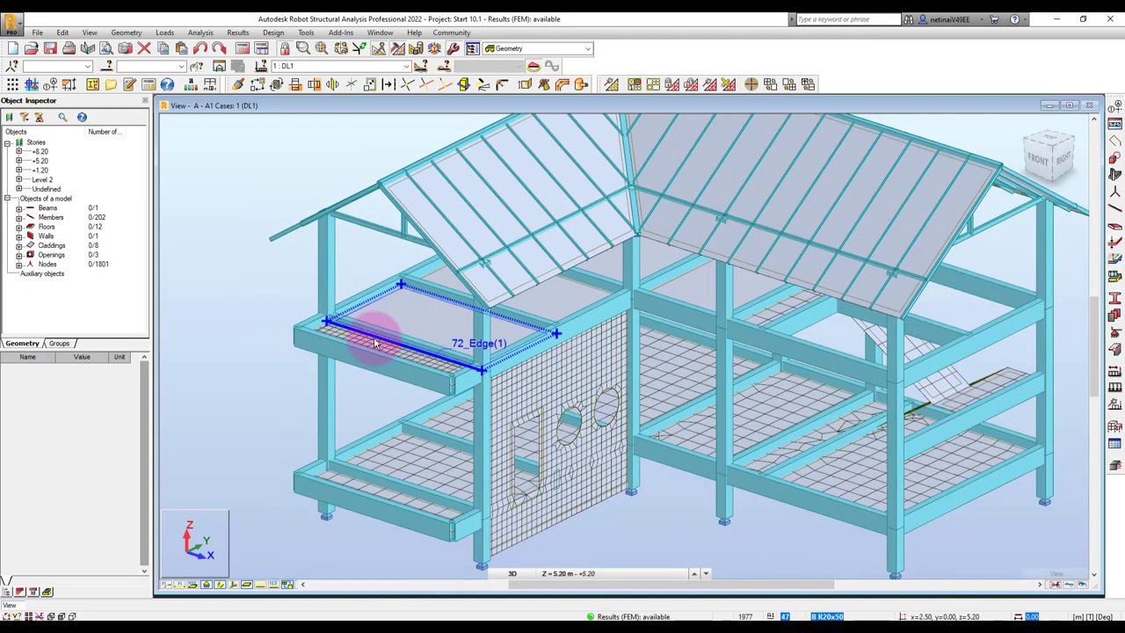
scroll(813, 510, down, 2)
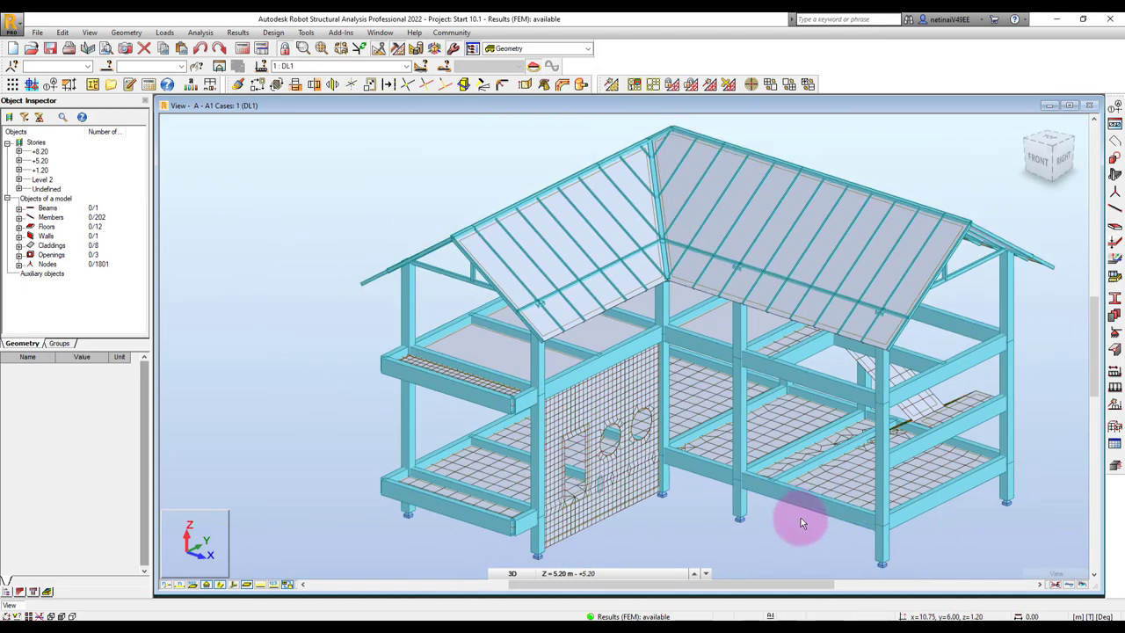
scroll(747, 500, down, 2)
scroll(703, 494, down, 2)
scroll(696, 499, down, 1)
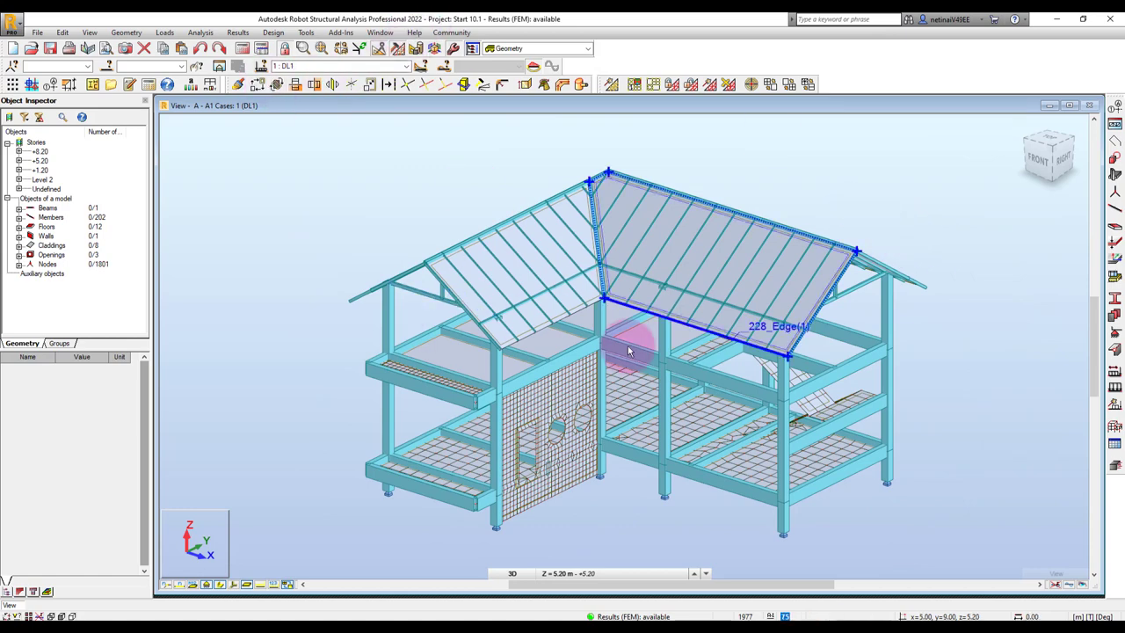
click(273, 33)
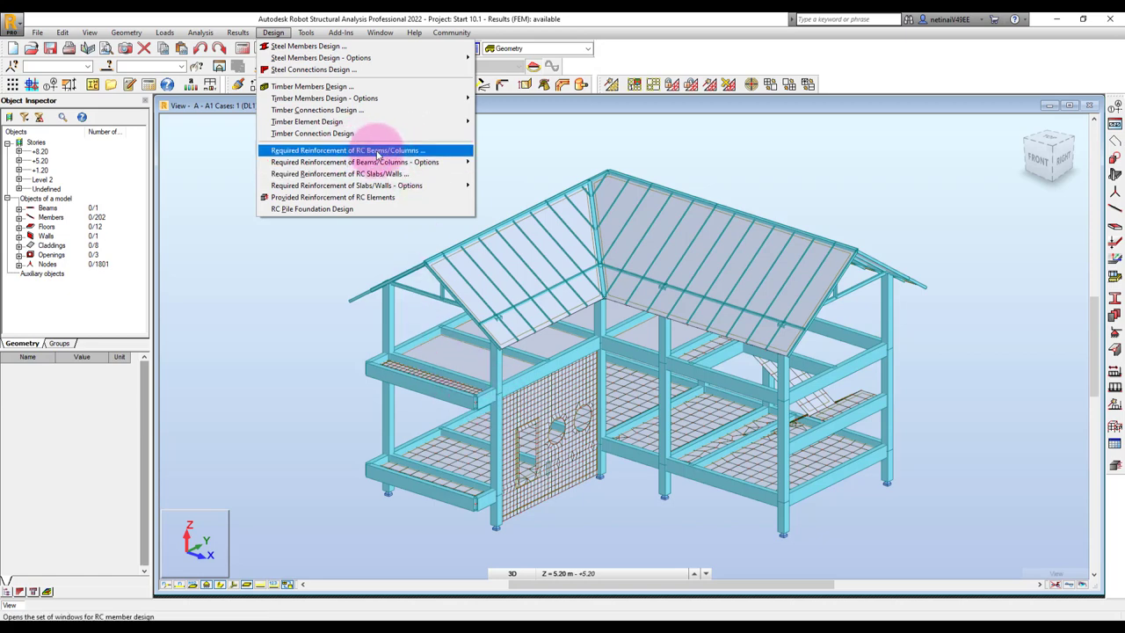
Step: Start required RC beam/column reinforcement design with ULS combination 6 and SLS combination 7
click(375, 151)
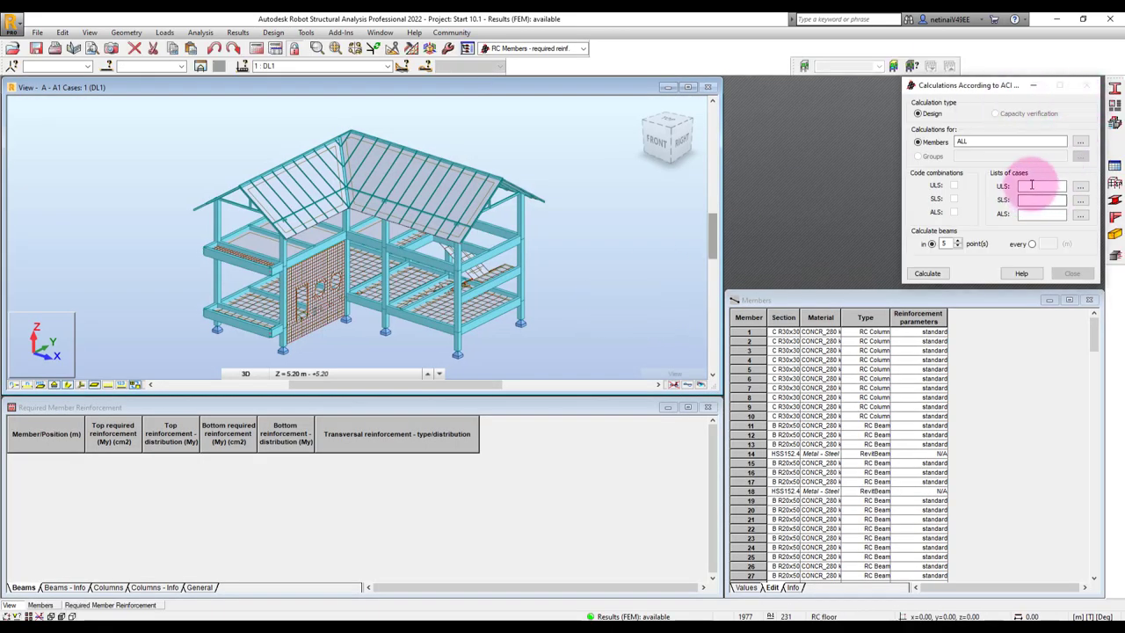
click(1080, 185)
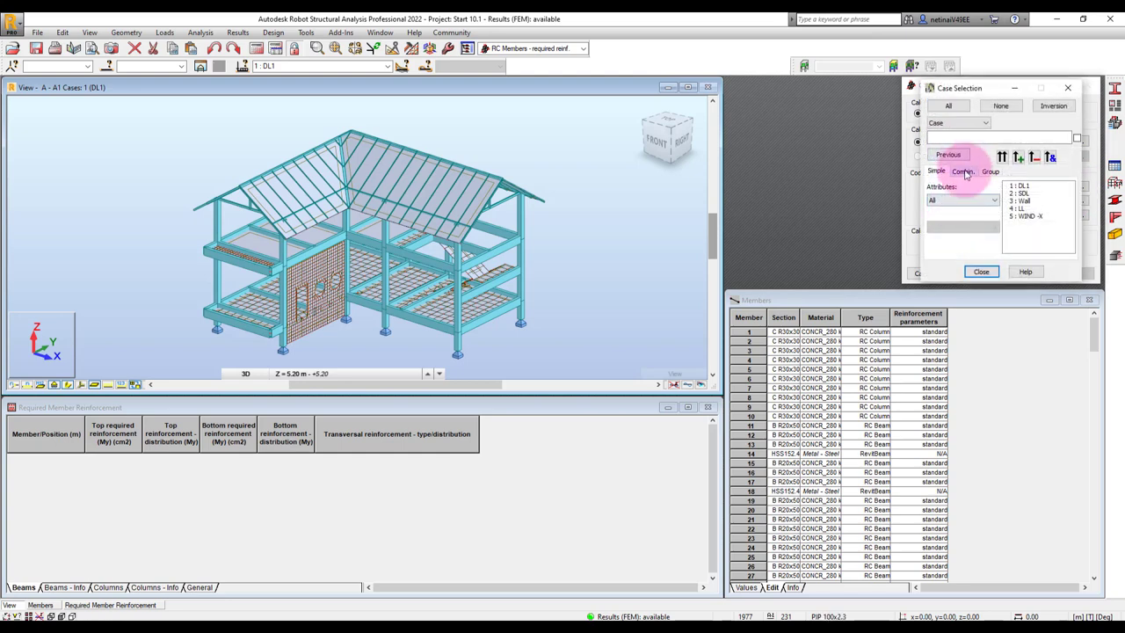
click(963, 171)
text(6)
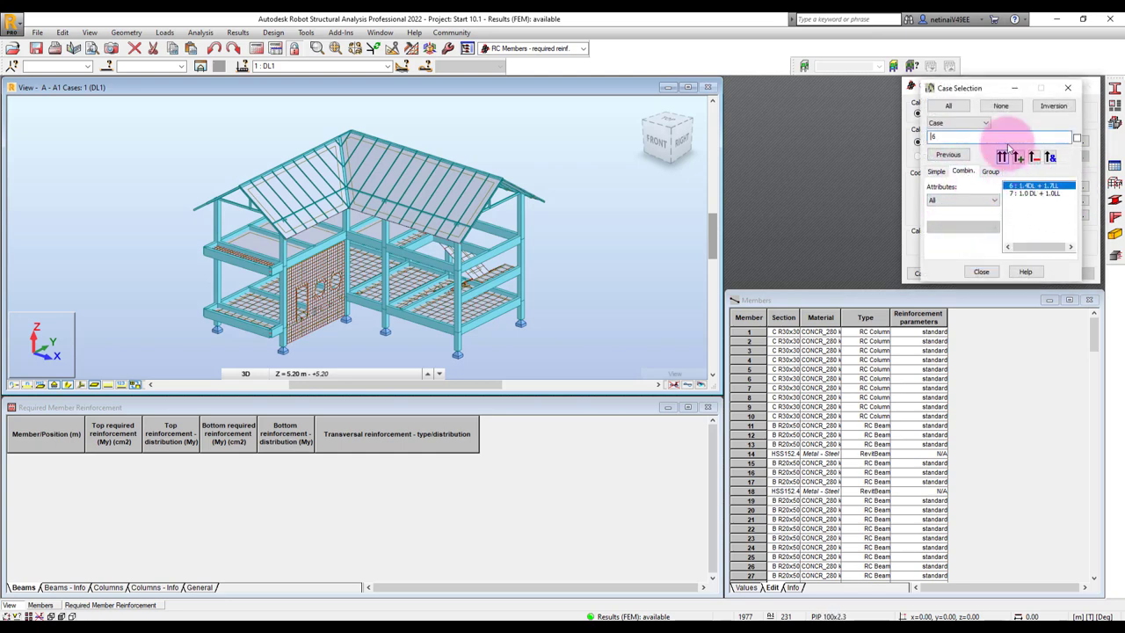
click(1068, 88)
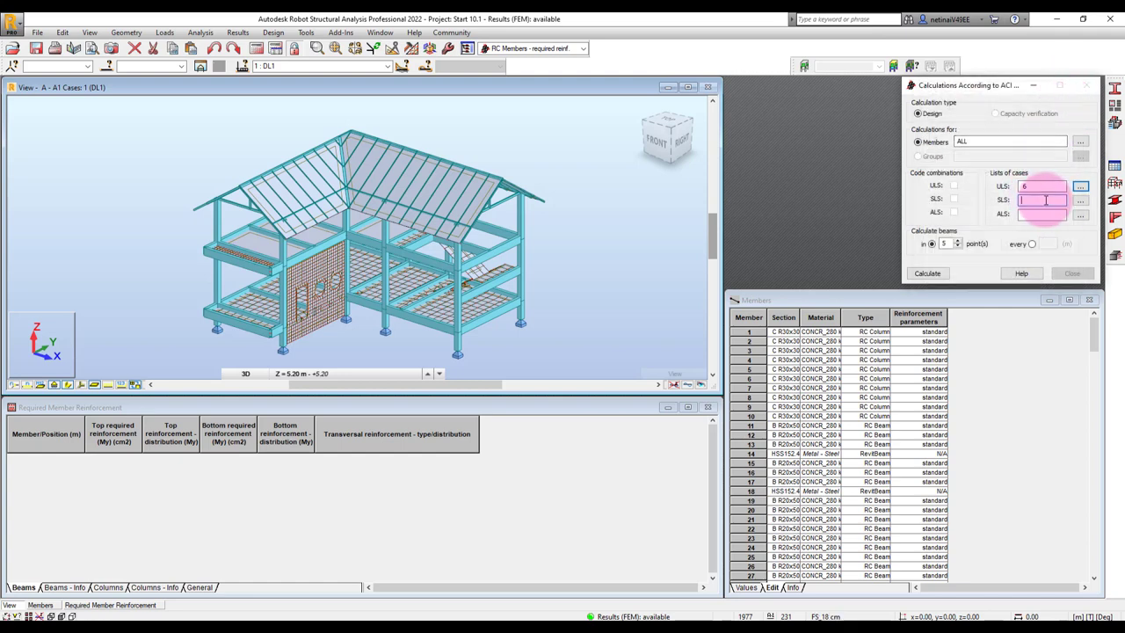
click(1080, 204)
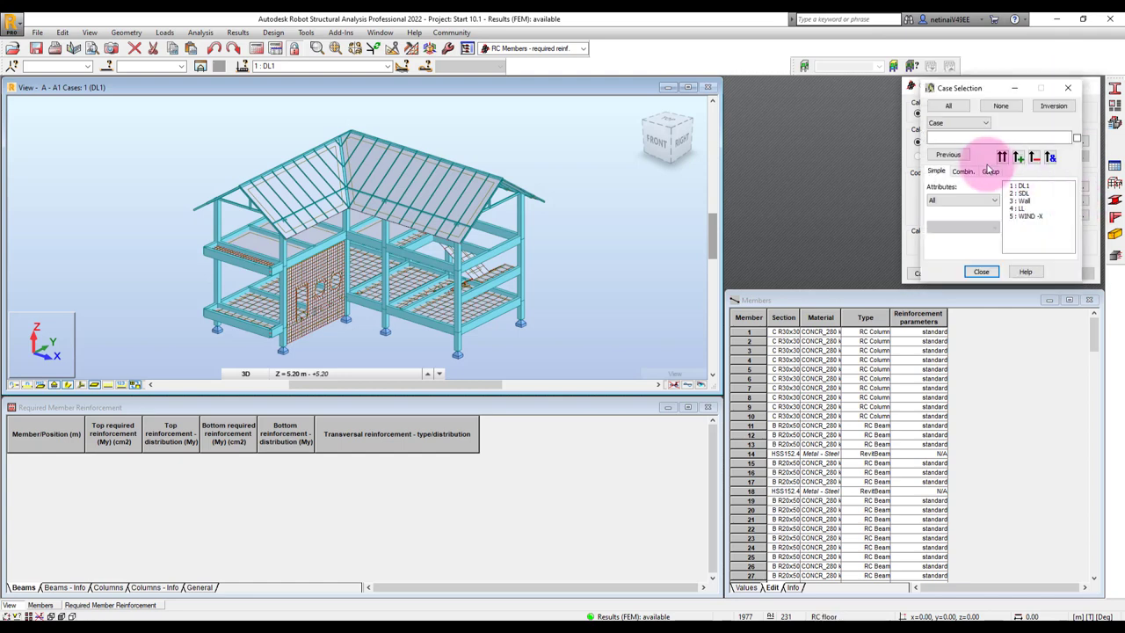
click(1023, 194)
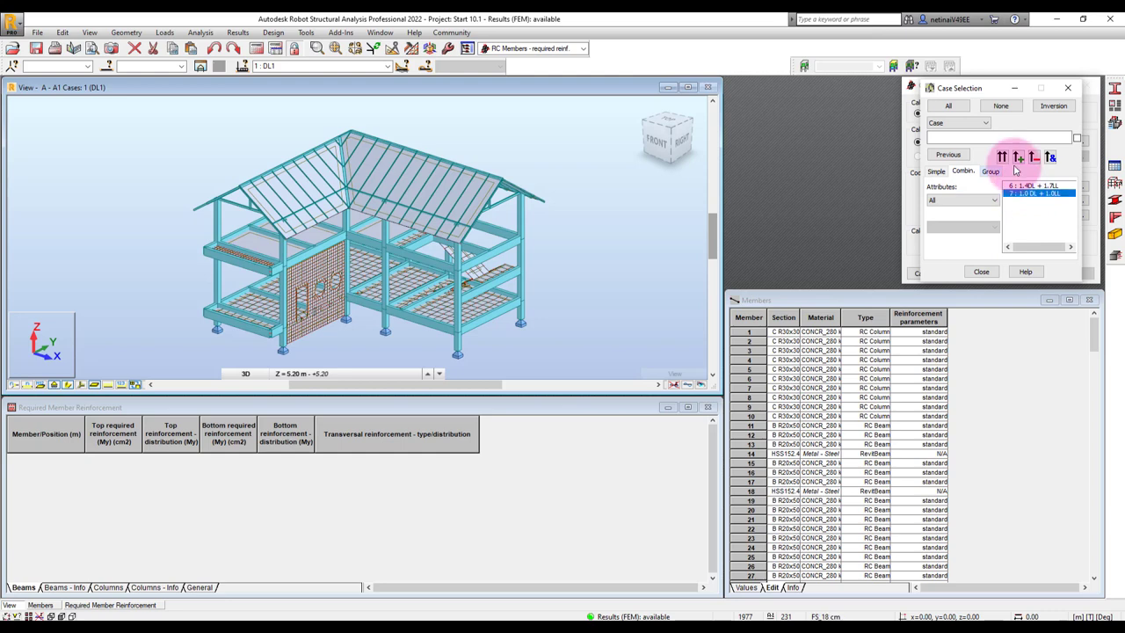
click(1068, 88)
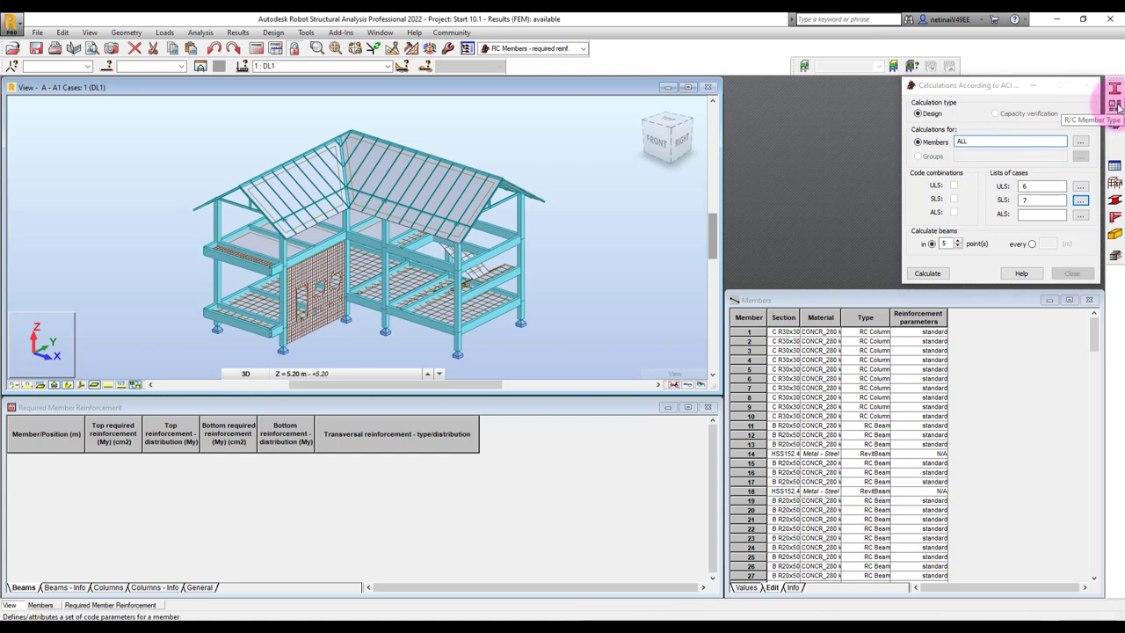
Step: Open the R/C member type list and move it out of the way
click(1114, 105)
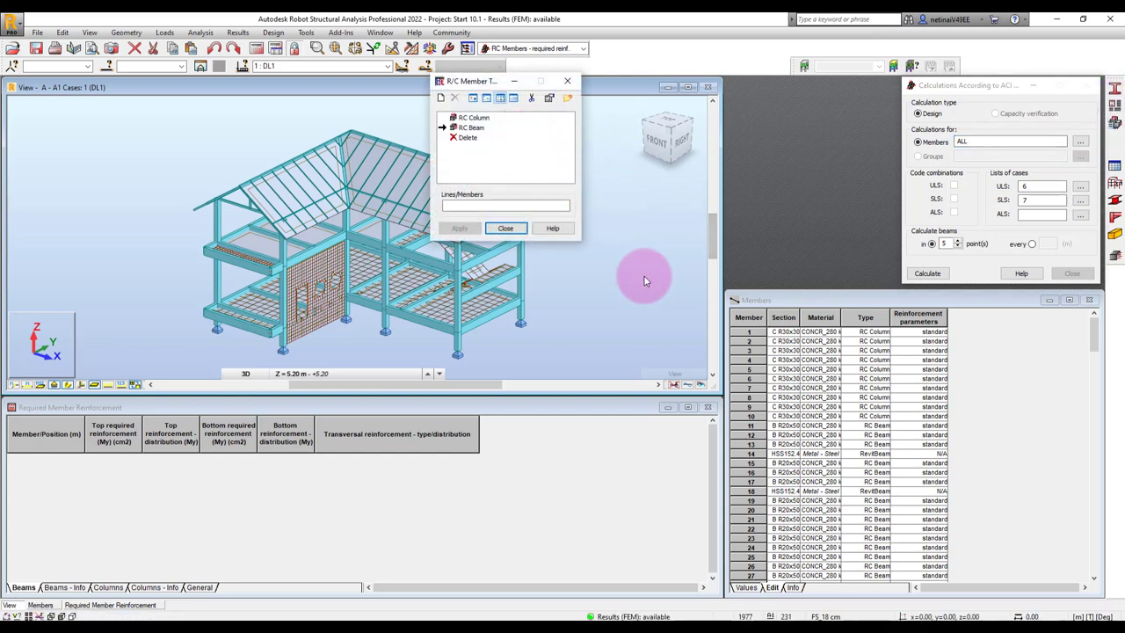
middle_drag(644, 281, 563, 283)
drag(473, 81, 719, 225)
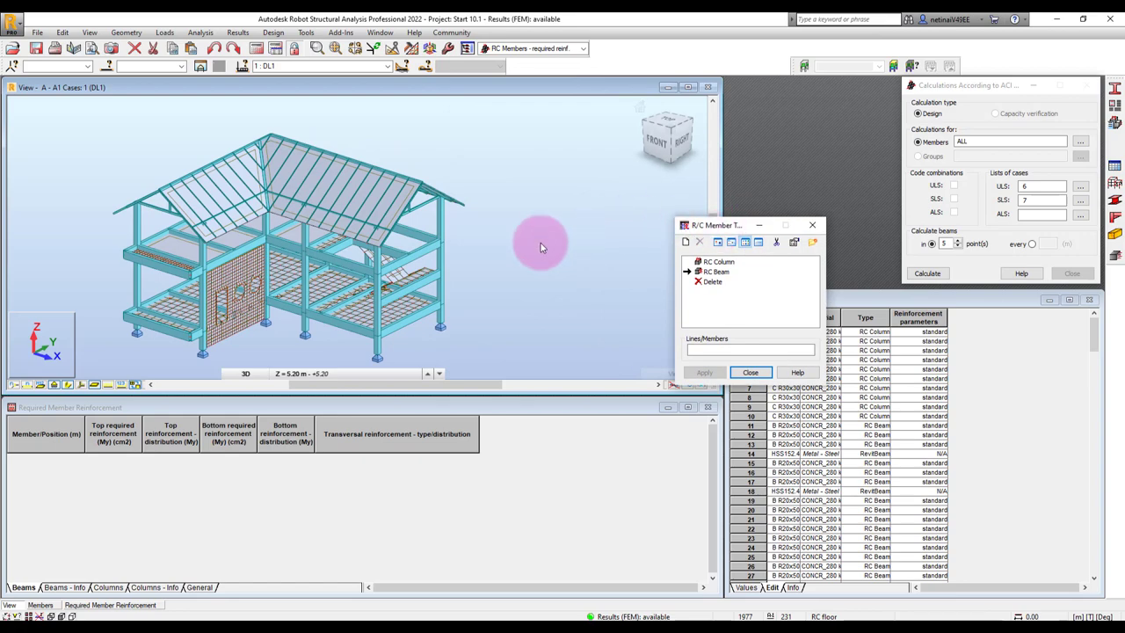
Step: Switch the workspace layout to Geometry and zoom in on the model
click(536, 48)
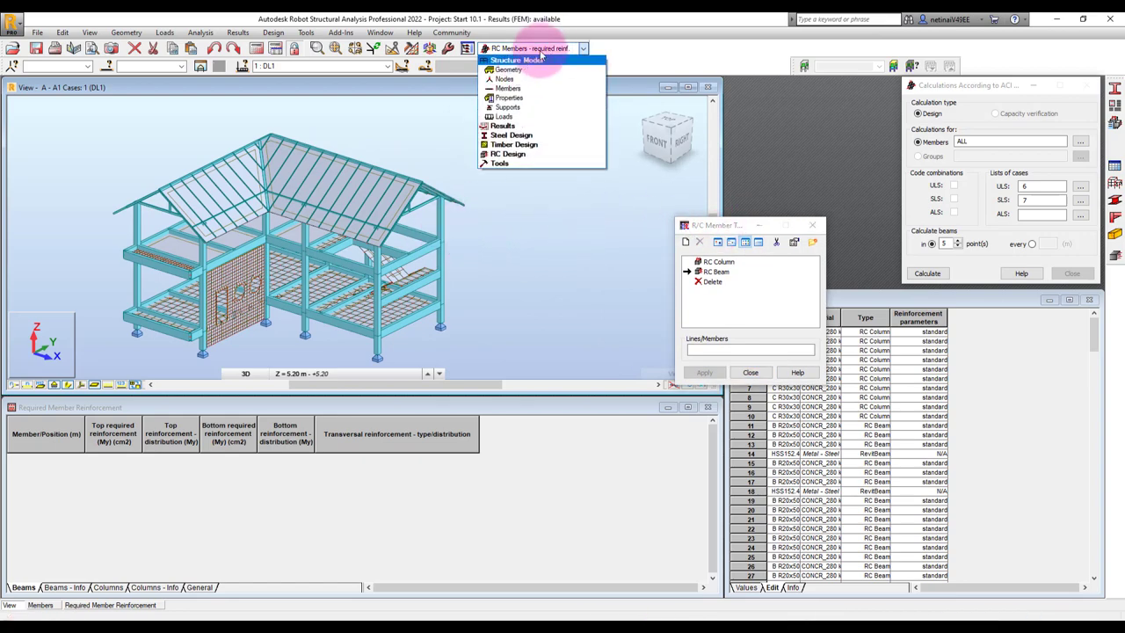
click(515, 61)
scroll(319, 394, up, 3)
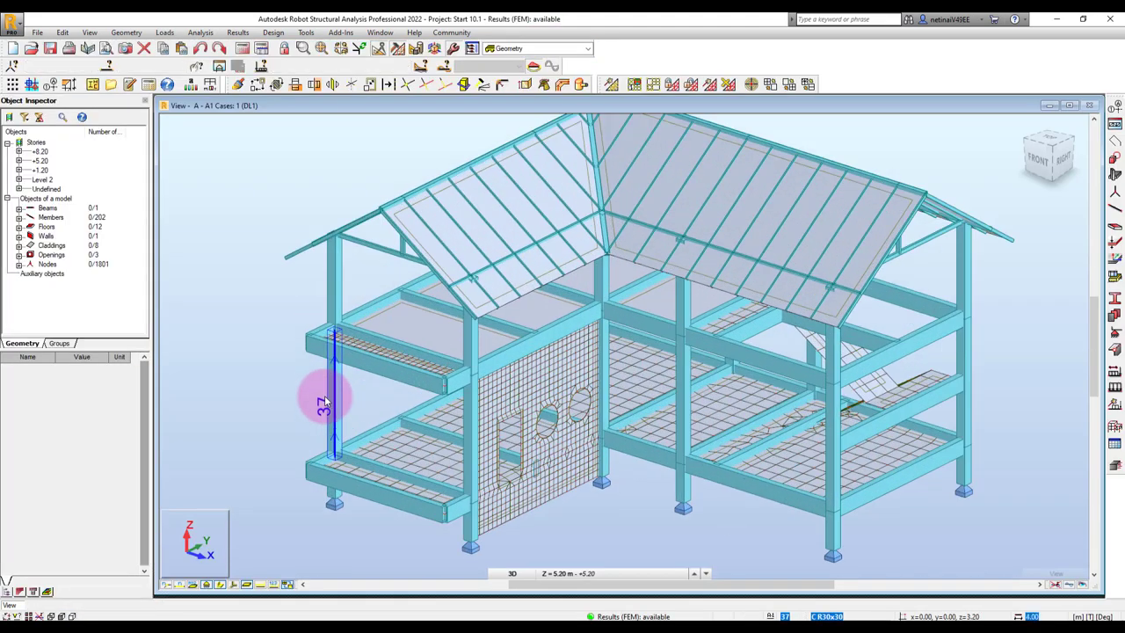
scroll(390, 389, up, 3)
scroll(372, 393, up, 1)
Step: Select column 37 and beam 11 to check their member types, clearing each selection
click(372, 388)
middle_drag(409, 402, 339, 206)
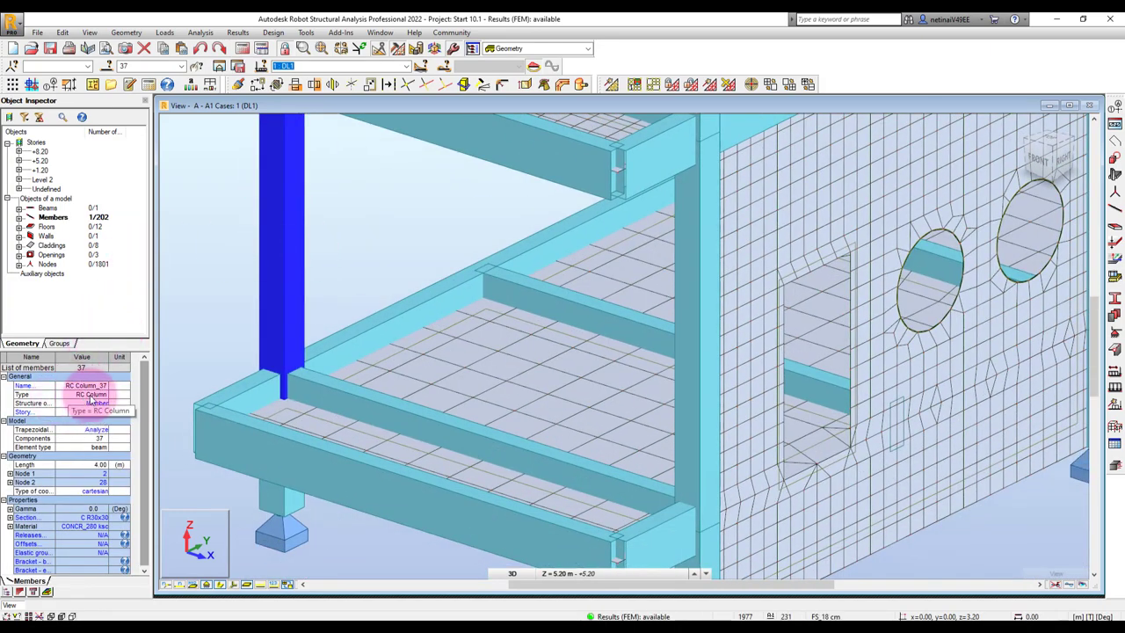
click(377, 200)
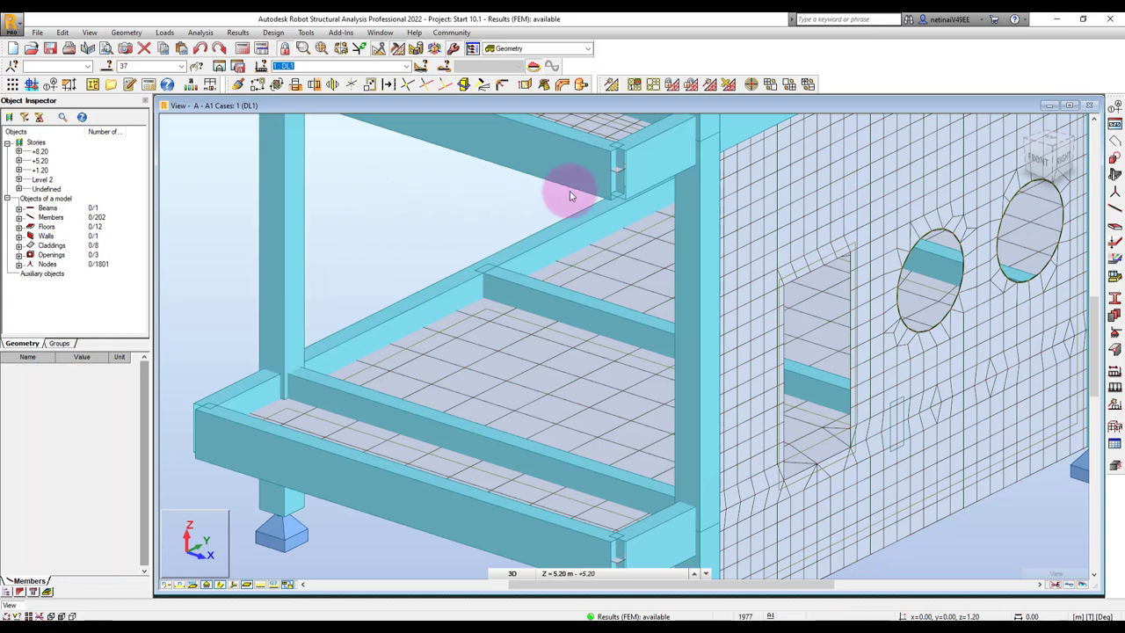
scroll(966, 207, down, 2)
scroll(378, 426, down, 3)
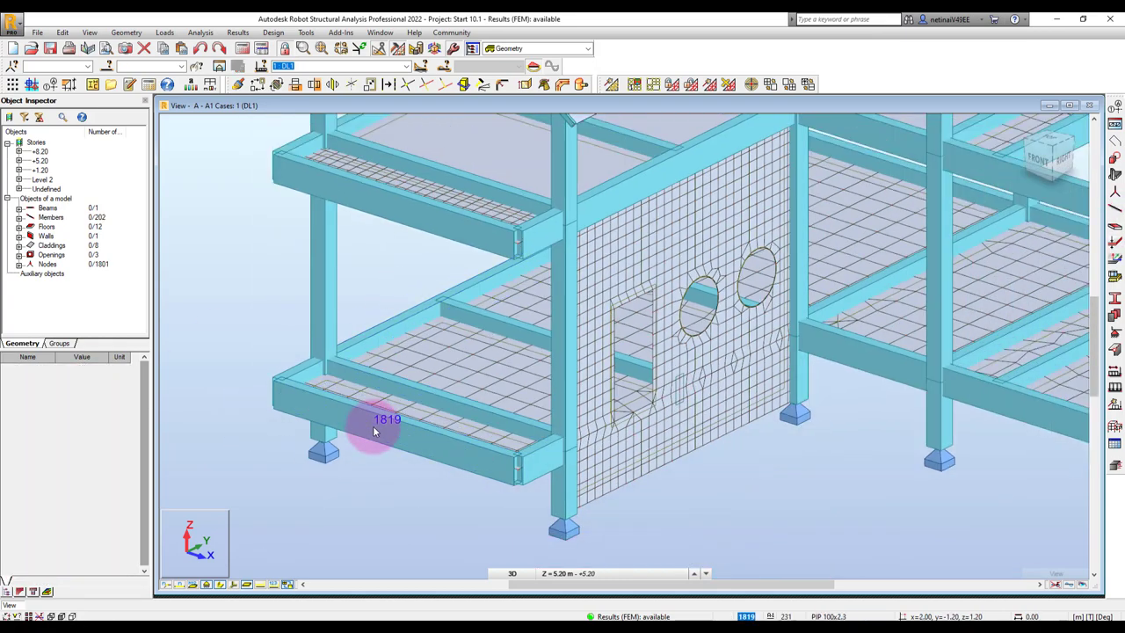
click(326, 246)
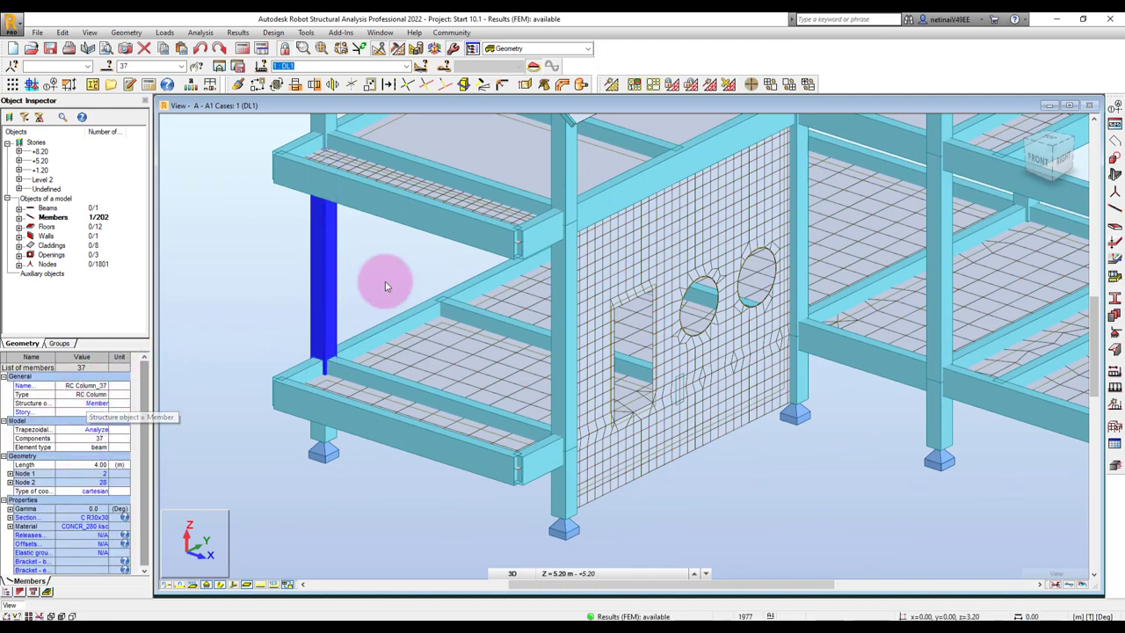
key(Escape)
click(318, 392)
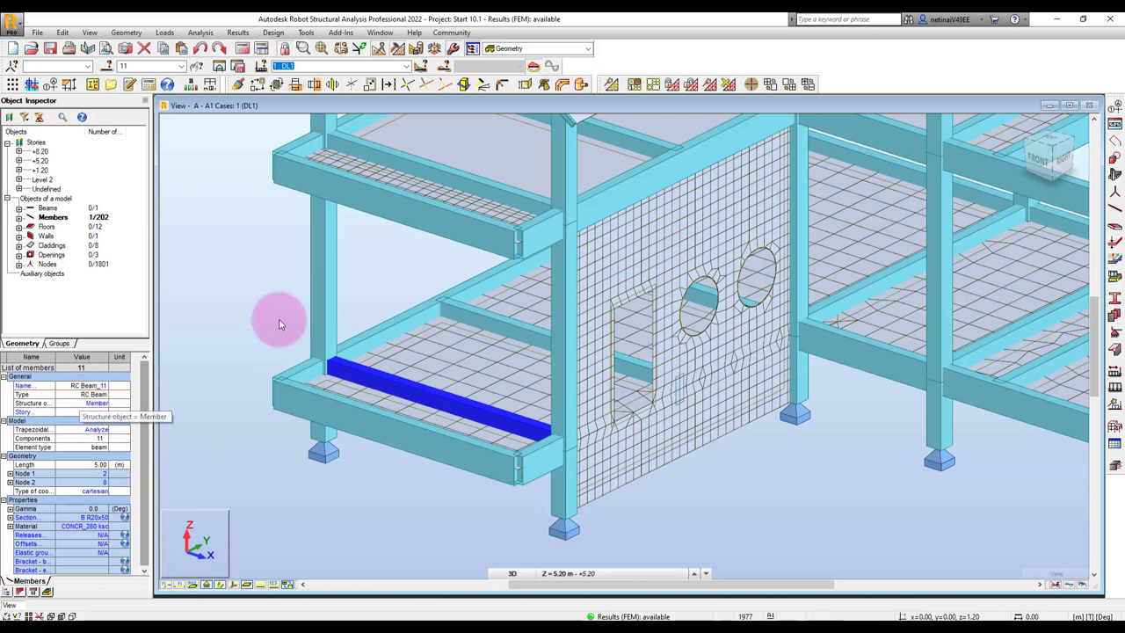
key(Escape)
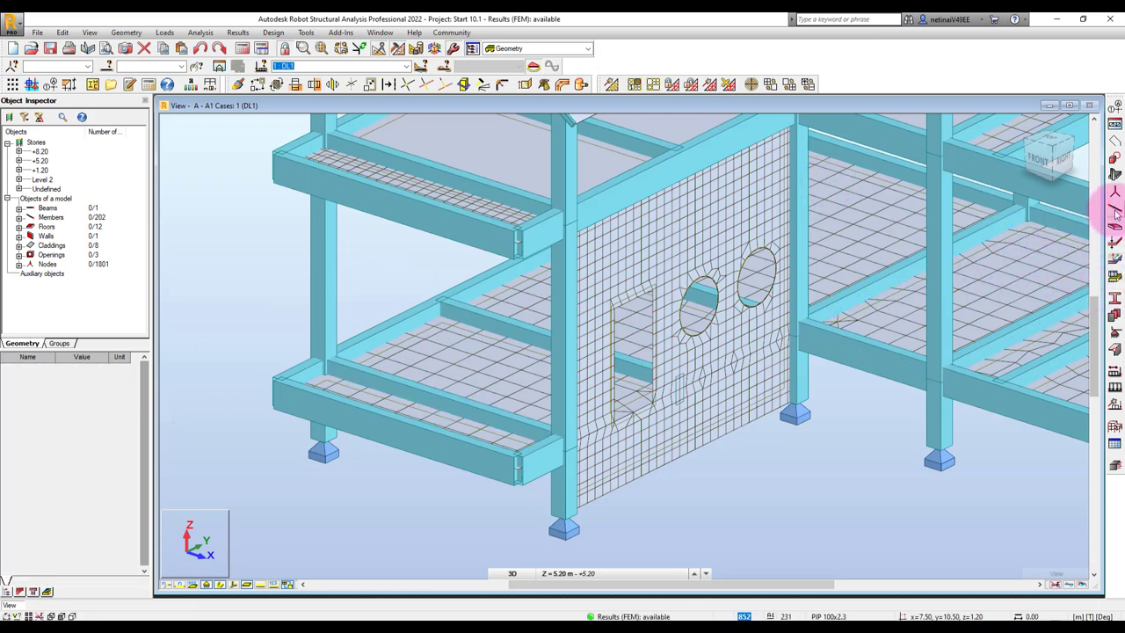
Step: Review the Members definition, keeping RC Beam as the member type, then close it
click(1115, 225)
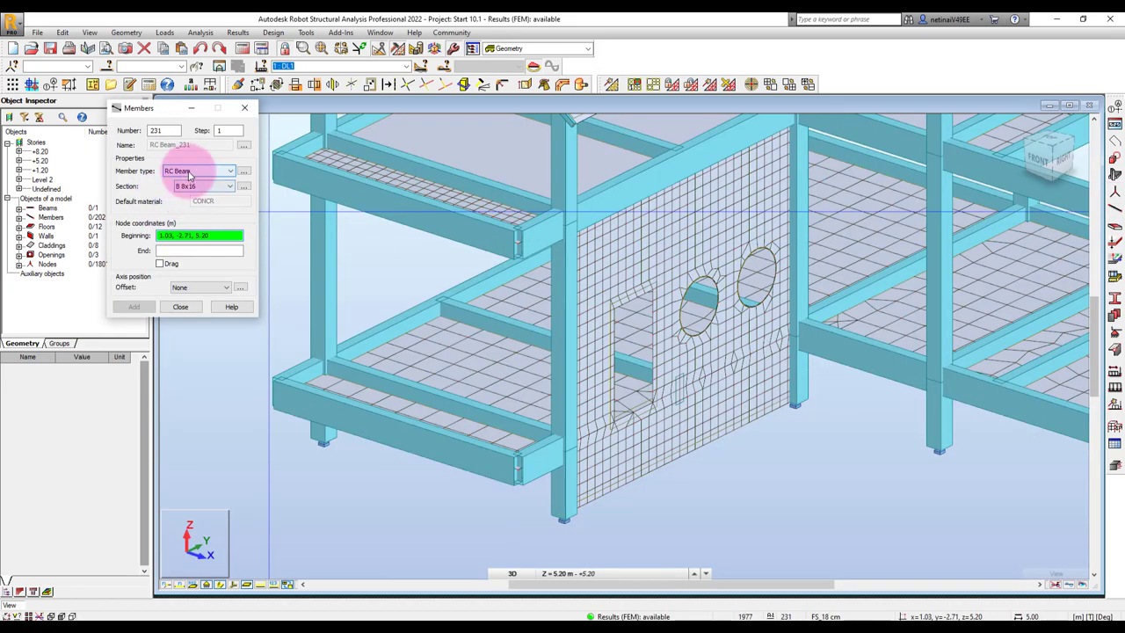
click(189, 172)
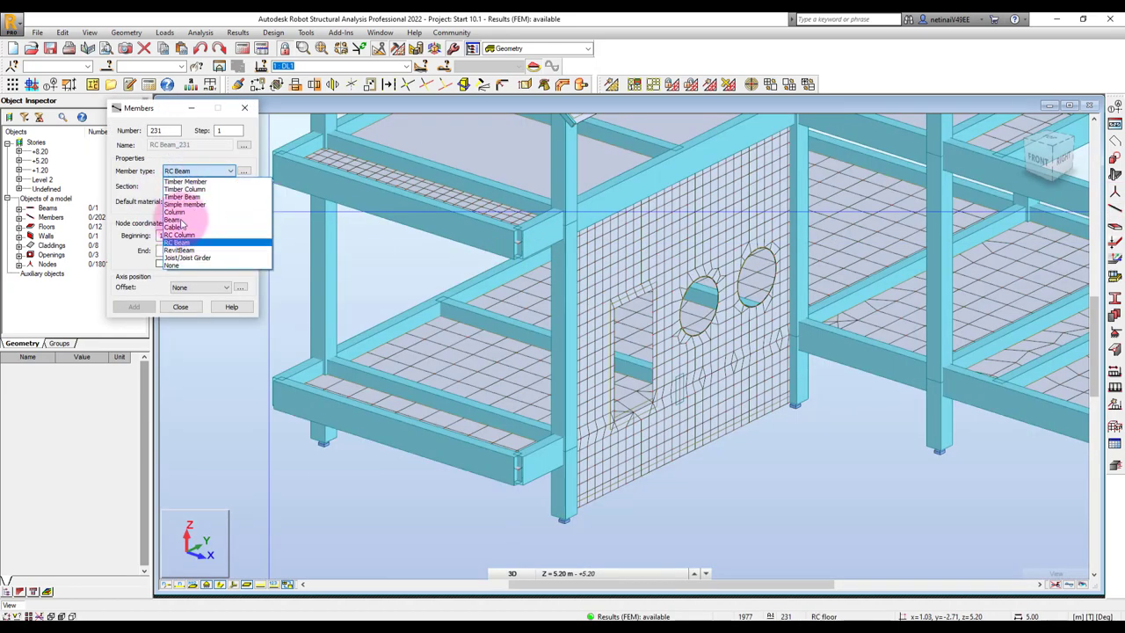
click(248, 117)
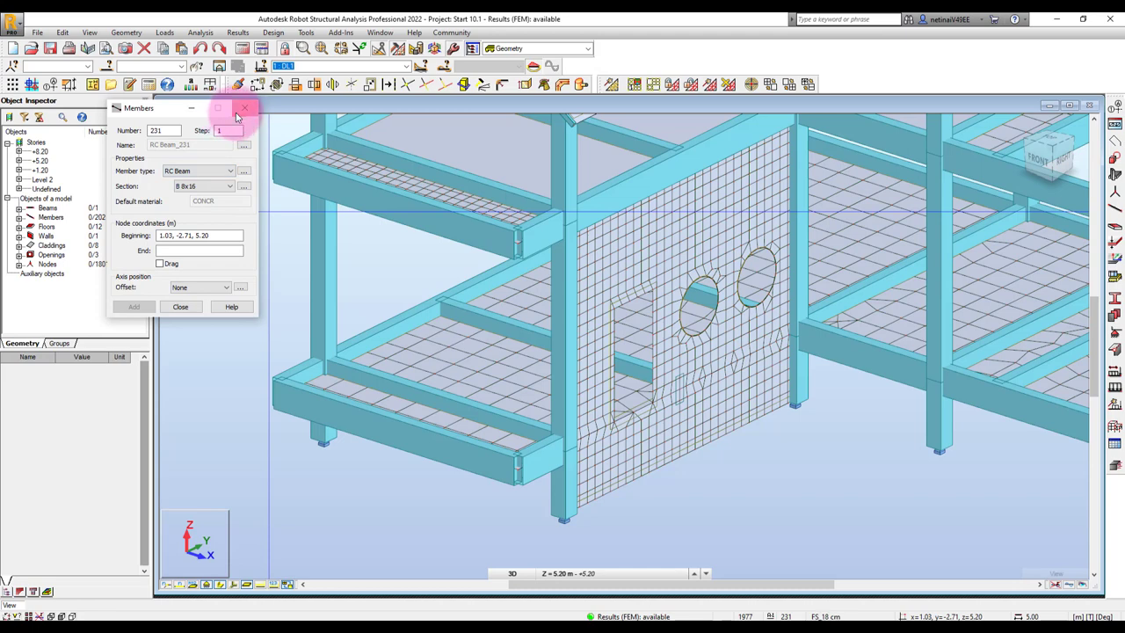
click(239, 113)
click(537, 49)
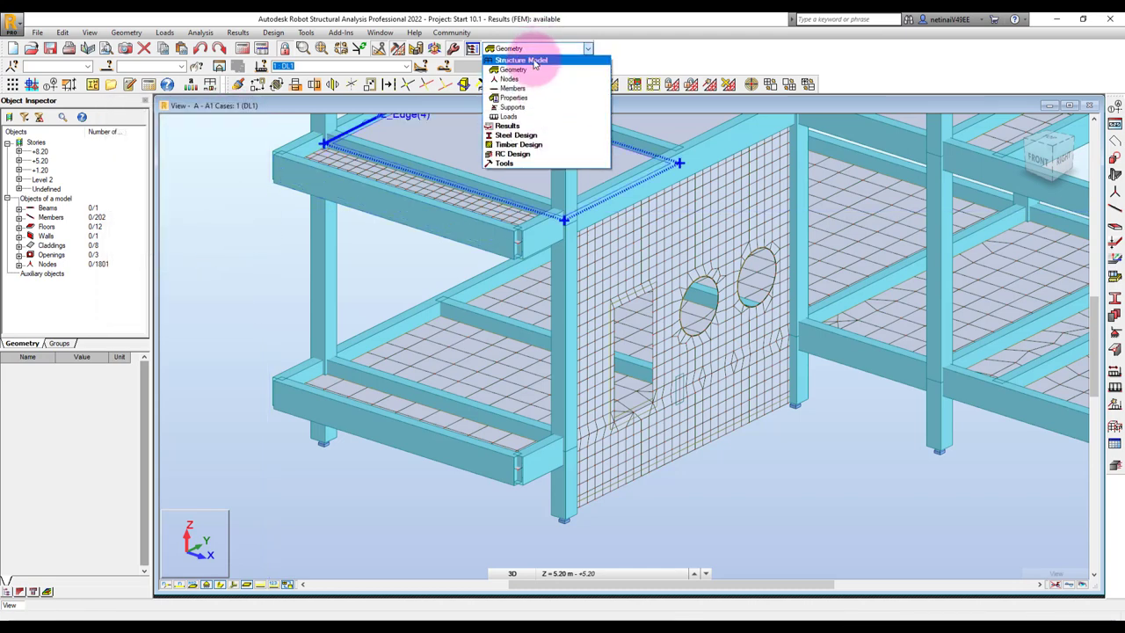
Step: Switch to the RC Design 'RC Members - required reinf' layout and move the member type window upper left
click(524, 156)
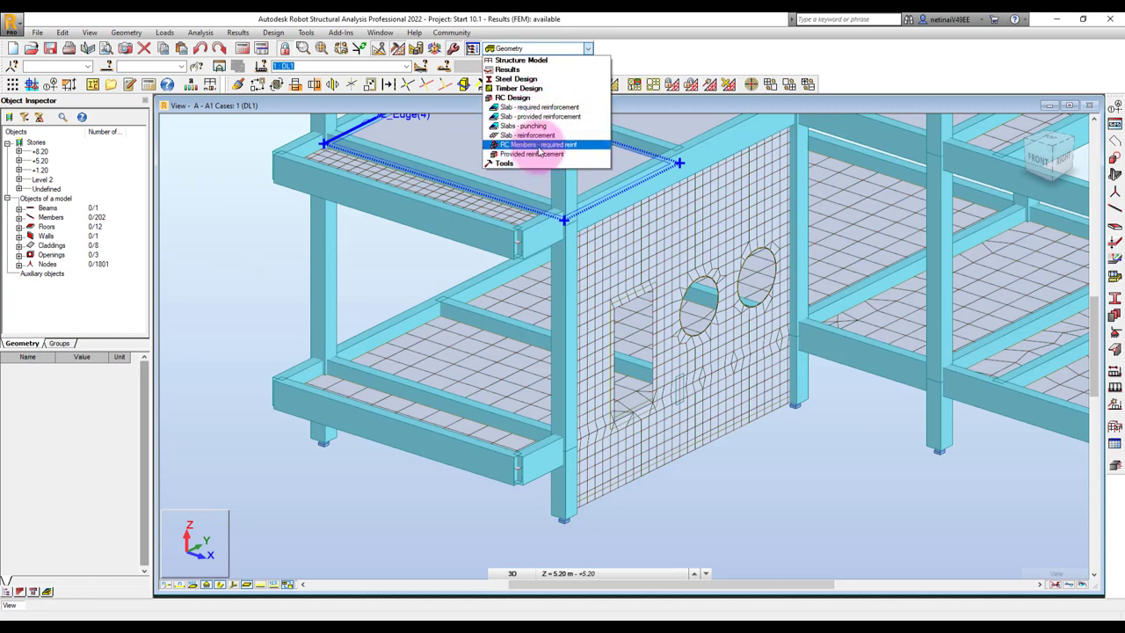
click(541, 148)
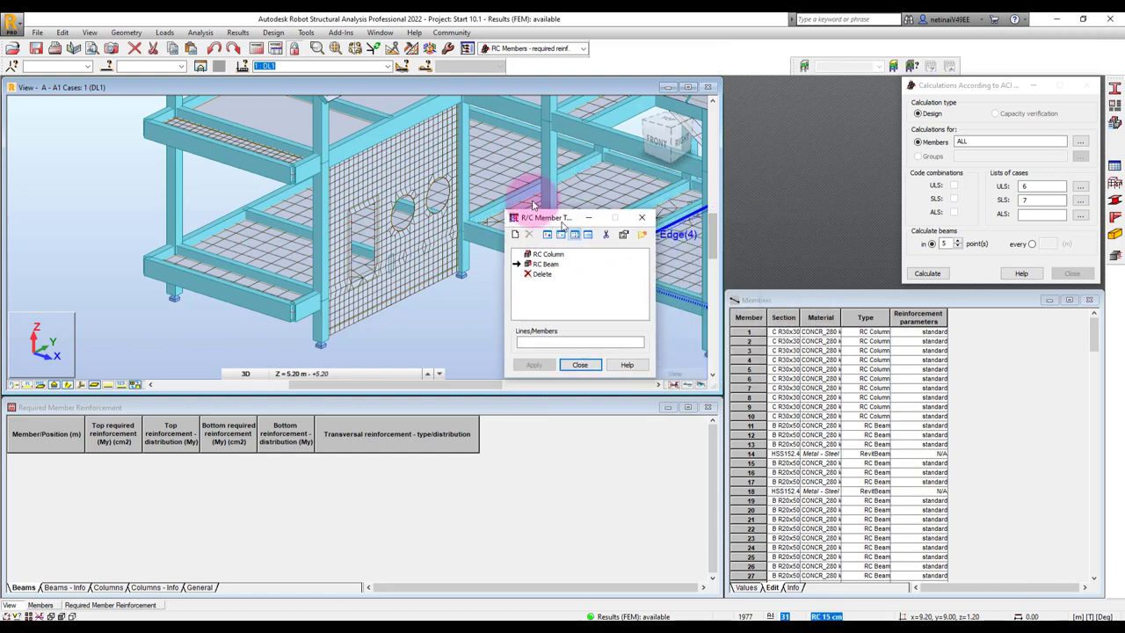
mouse_move(732, 233)
mouse_down()
mouse_move(217, 141)
mouse_move(296, 126)
mouse_move(179, 141)
mouse_up()
scroll(677, 276, down, 5)
right_click(290, 143)
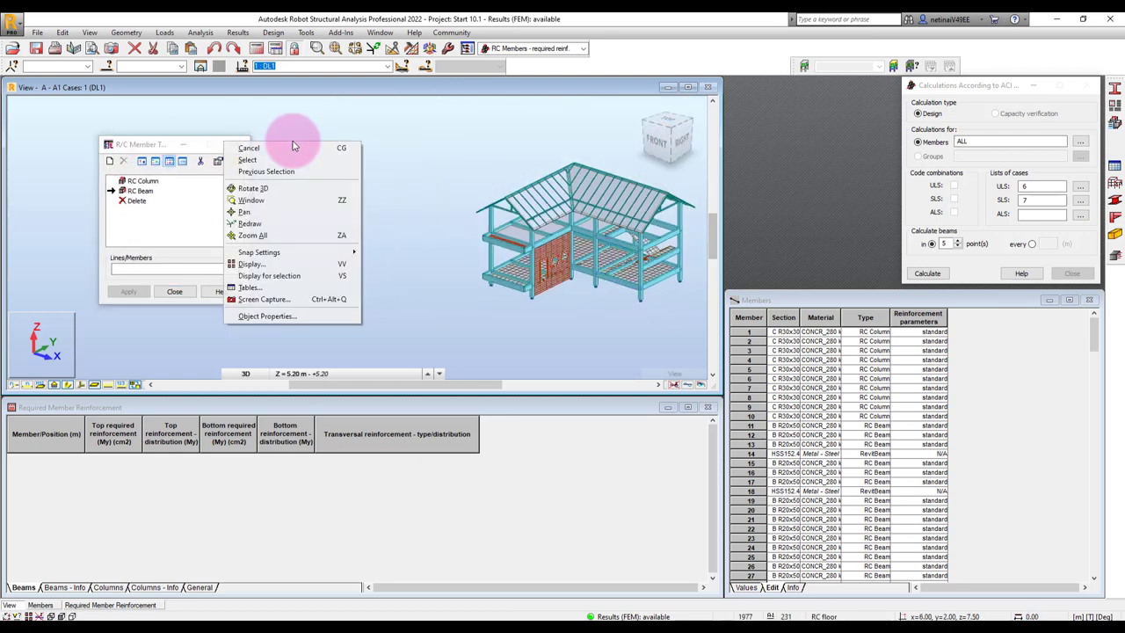
Step: In Display, tick Mark with colors 'Member types - legend by colors' and apply
click(263, 263)
click(874, 156)
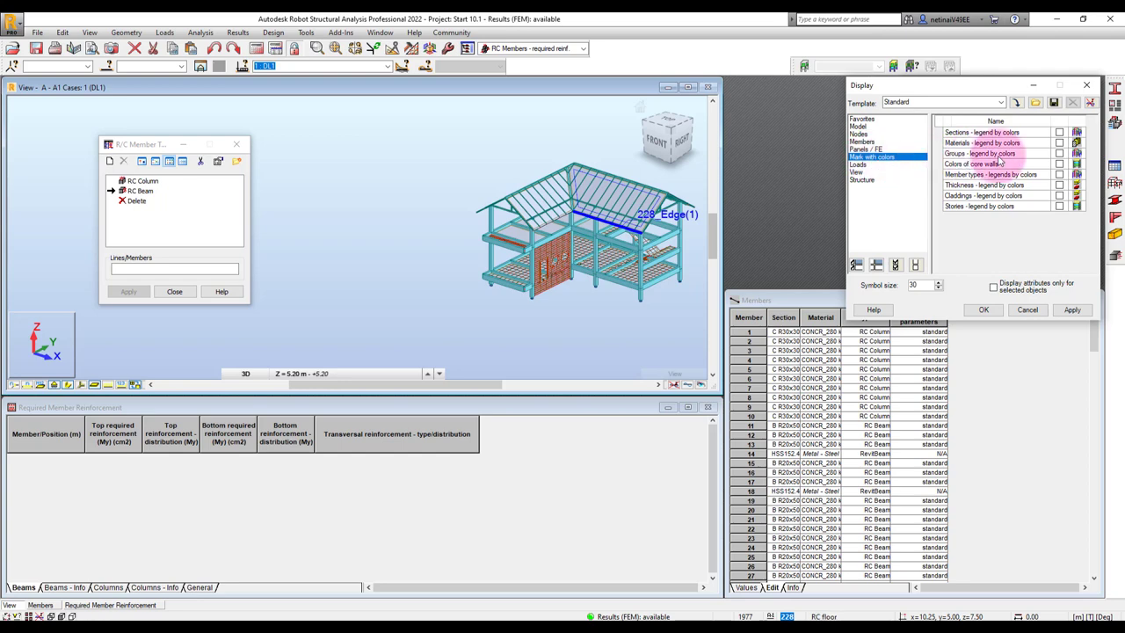
click(1059, 173)
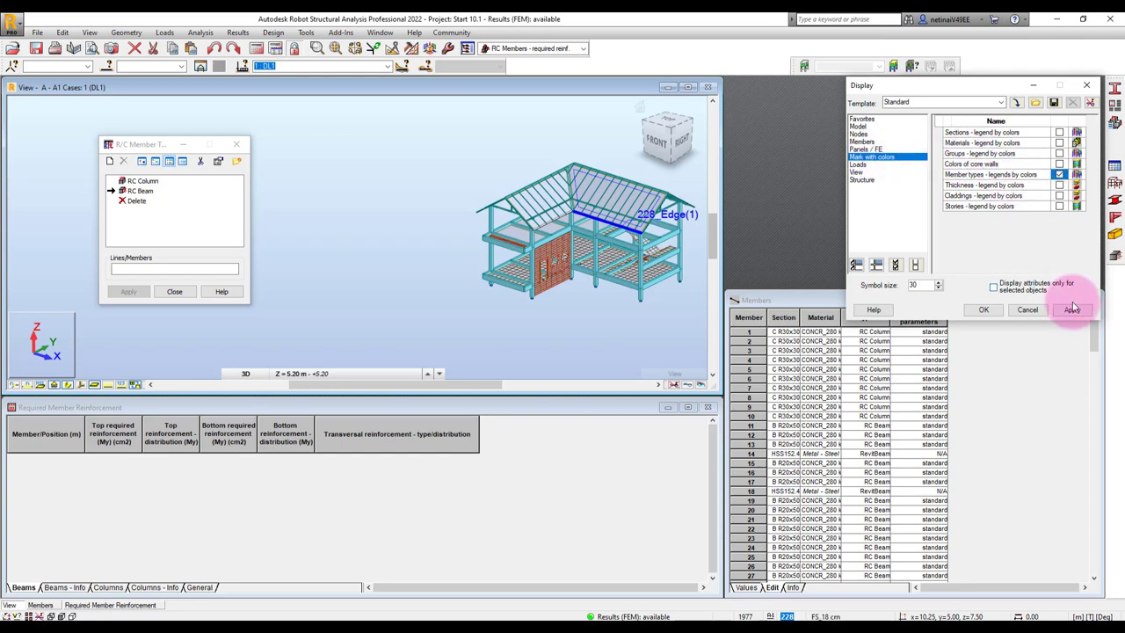
click(1073, 310)
click(983, 309)
Step: Zoom, pan and rotate the colour-coded model to a new isometric angle
scroll(614, 200, up, 2)
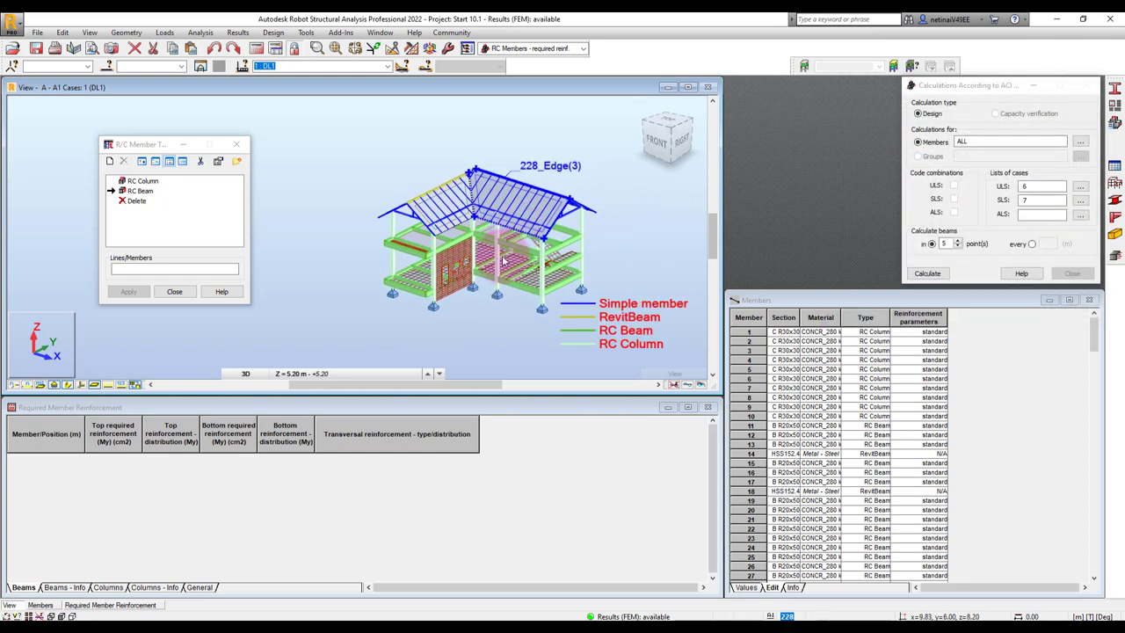
scroll(477, 314, up, 2)
scroll(467, 352, up, 2)
scroll(488, 336, up, 2)
scroll(488, 337, up, 1)
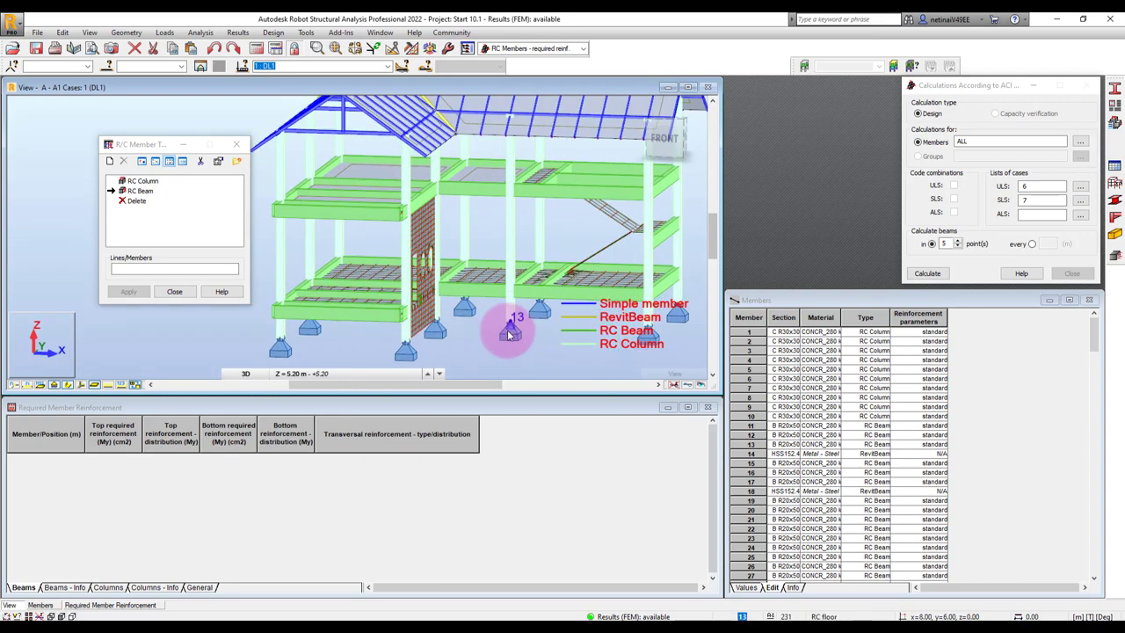
mouse_move(507, 330)
middle_down()
mouse_move(494, 298)
mouse_move(467, 323)
middle_up()
scroll(495, 292, down, 2)
scroll(479, 302, down, 1)
scroll(468, 323, down, 1)
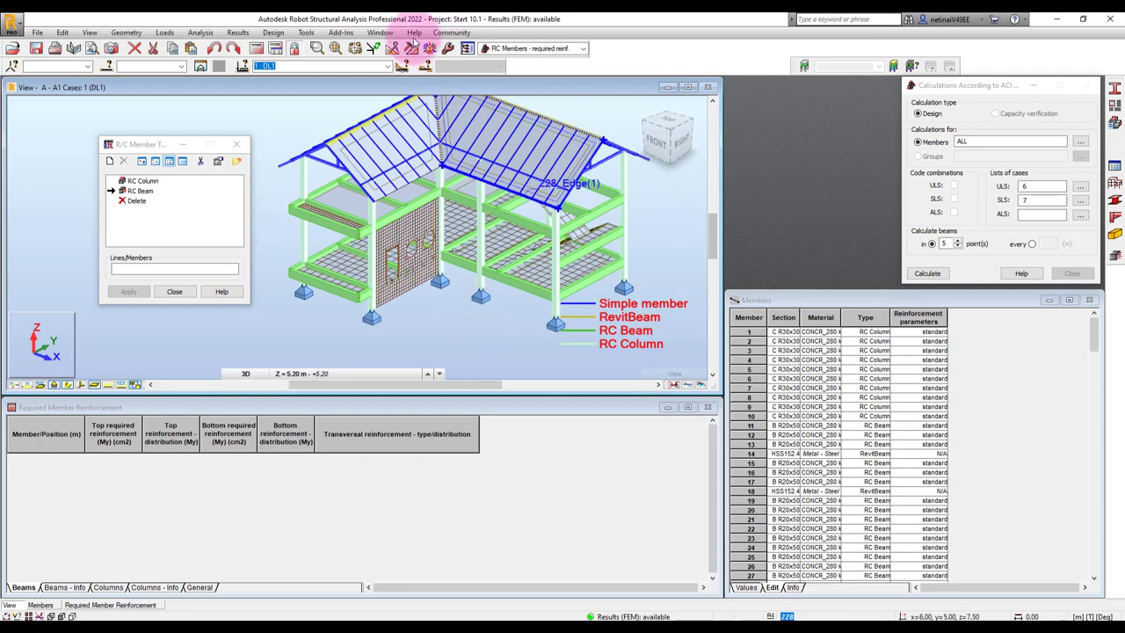
scroll(313, 130, up, 2)
scroll(358, 126, up, 2)
scroll(347, 161, up, 1)
scroll(347, 161, down, 4)
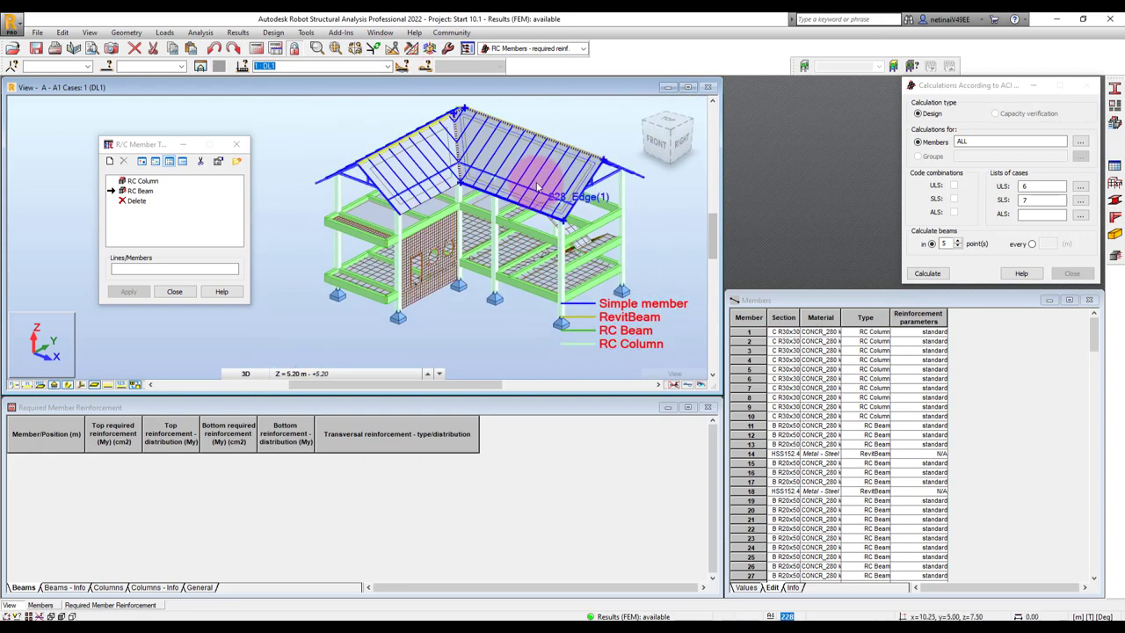
mouse_move(540, 188)
shift+middle_down()
mouse_move(548, 156)
mouse_move(578, 138)
mouse_move(587, 176)
mouse_move(603, 150)
mouse_move(572, 118)
mouse_move(592, 131)
mouse_move(548, 139)
shift+middle_up()
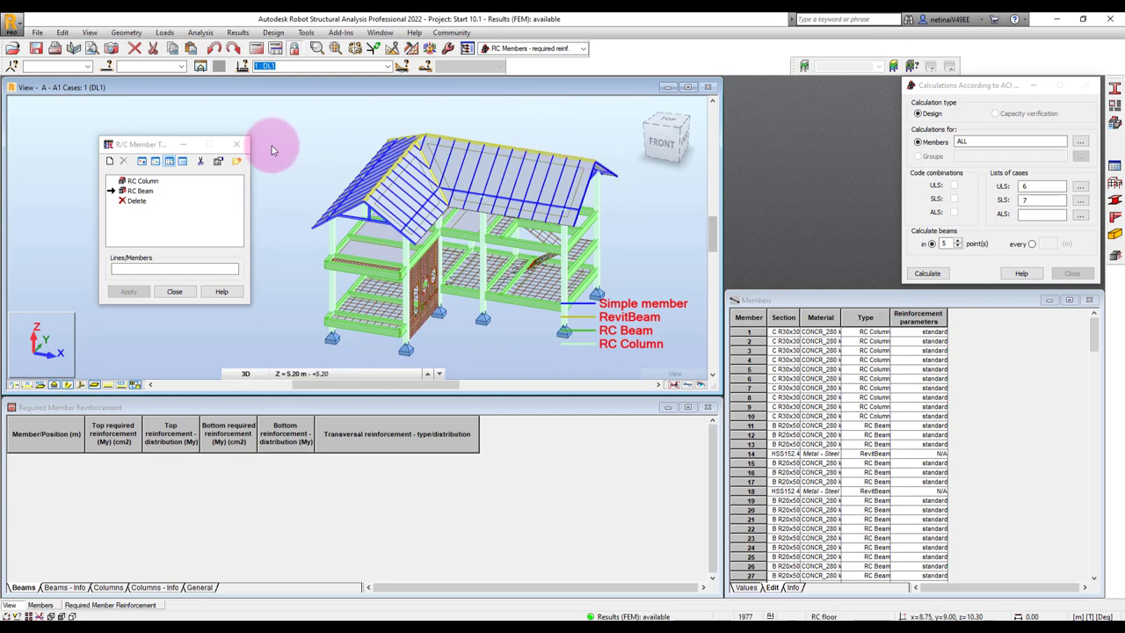
Step: Save a copy of RC Beam as 'RC Beam 1' with Mz/Fy force calculation unchecked
double_click(138, 197)
drag(219, 159, 431, 125)
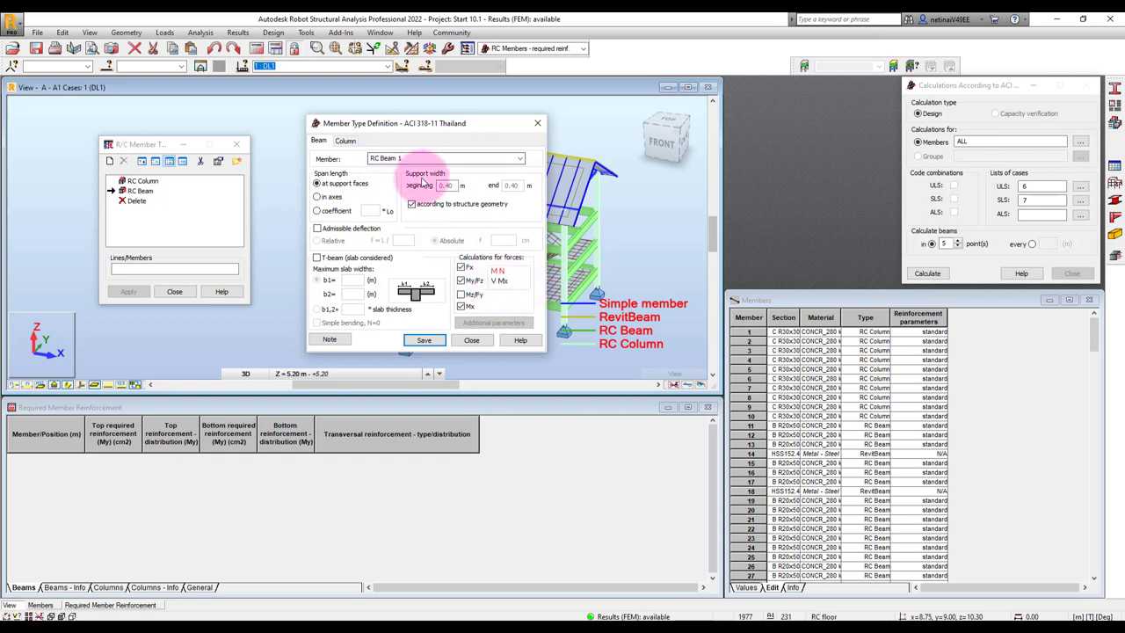
click(459, 294)
click(425, 341)
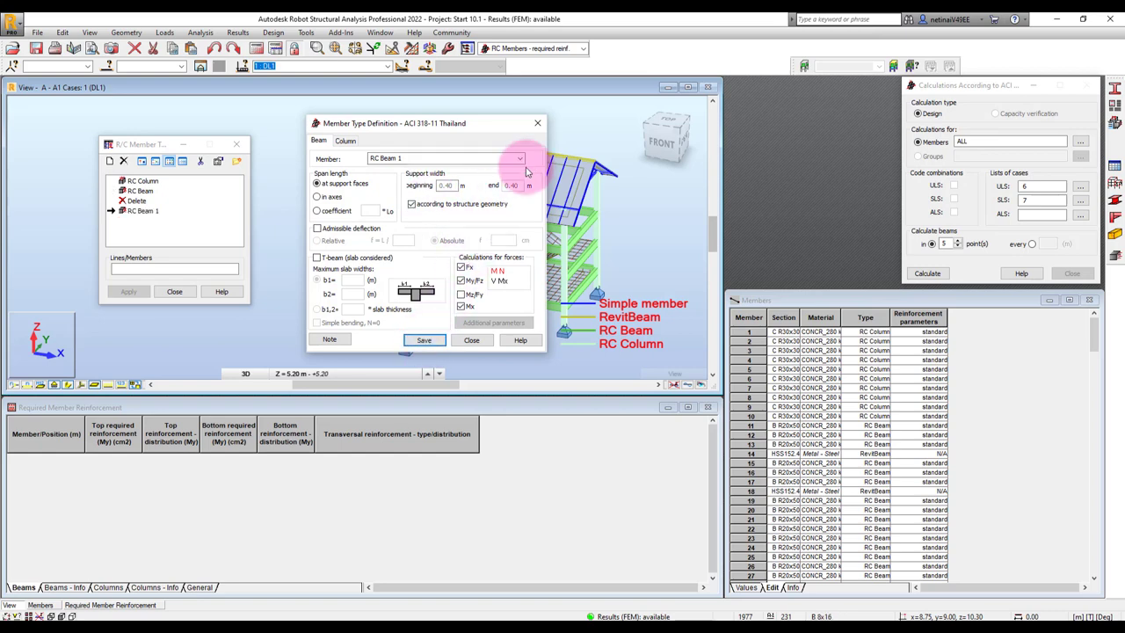
click(537, 123)
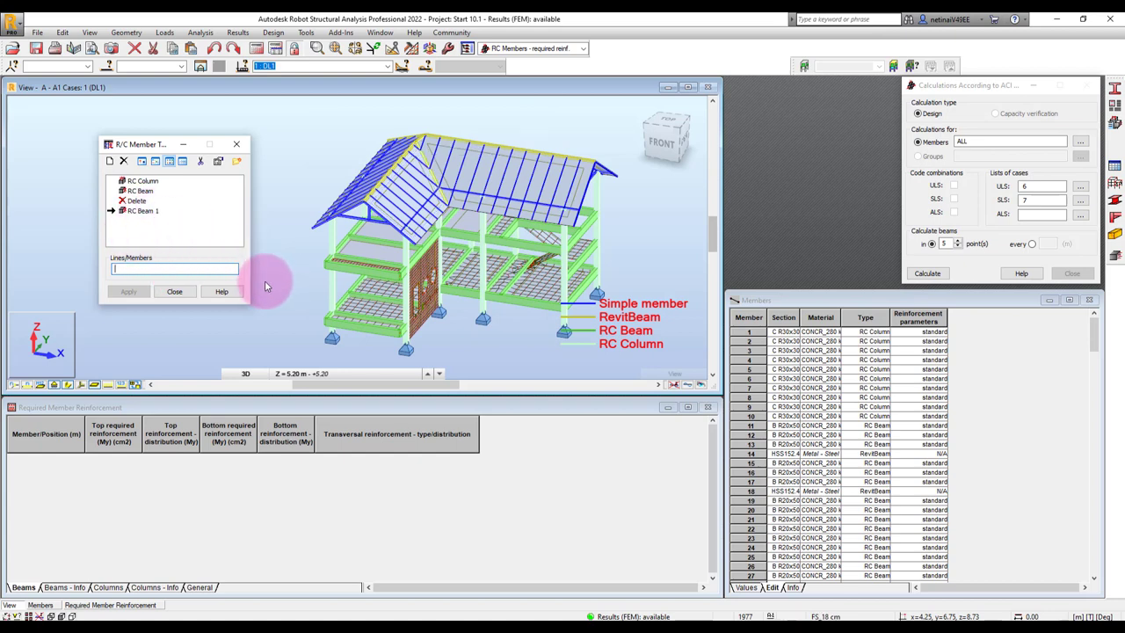
Step: Use the Selection filter to select all members of type RC Beam
click(107, 67)
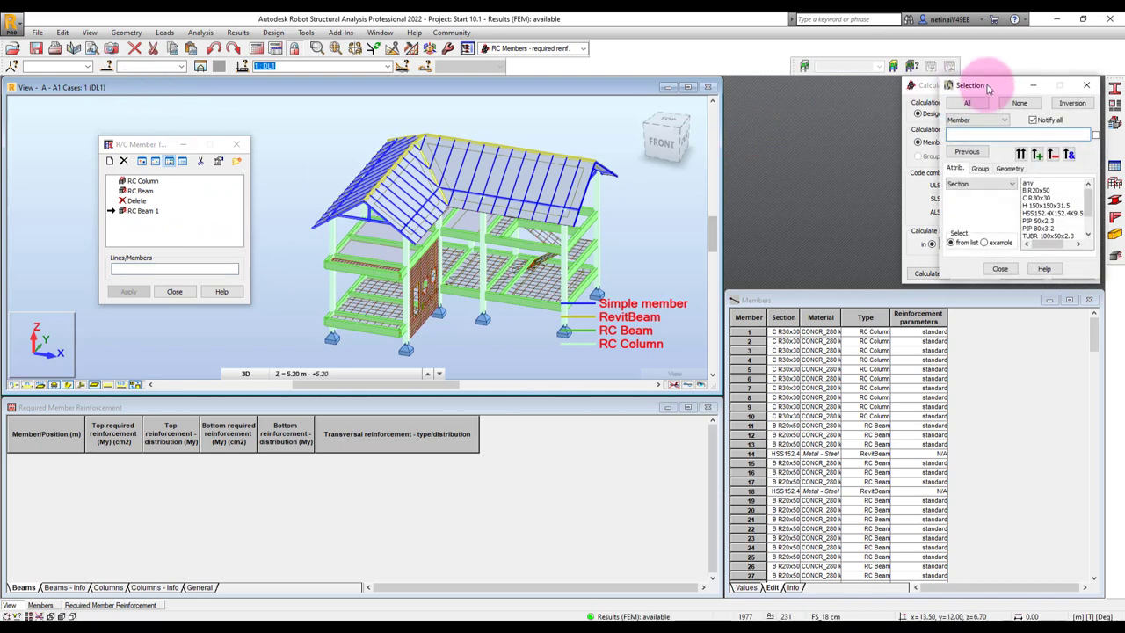
drag(991, 86, 326, 134)
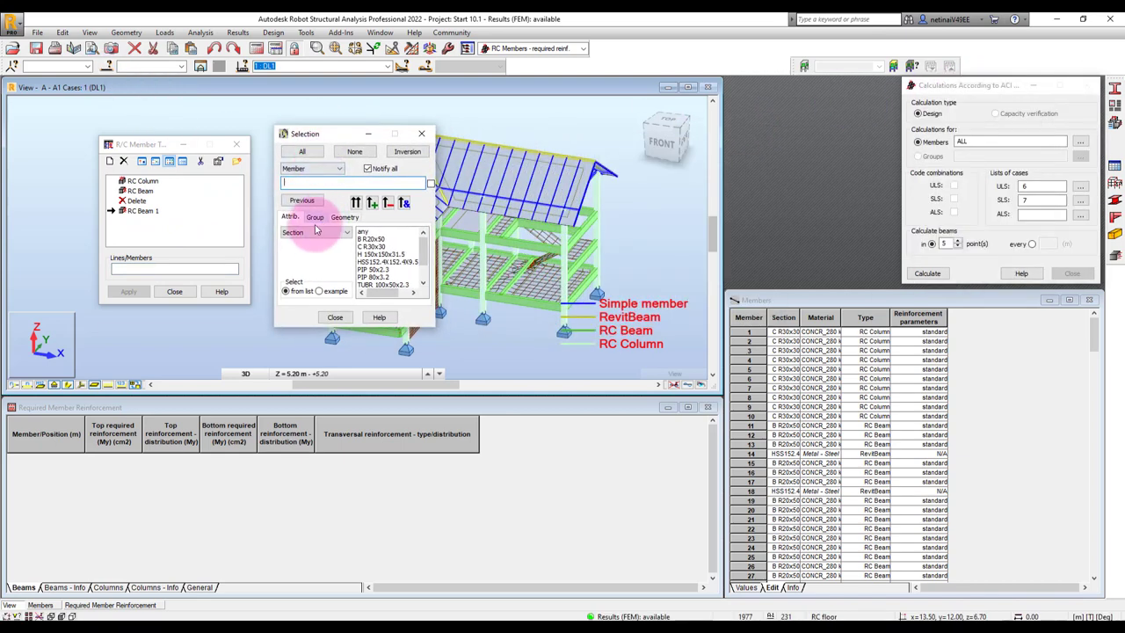
click(315, 232)
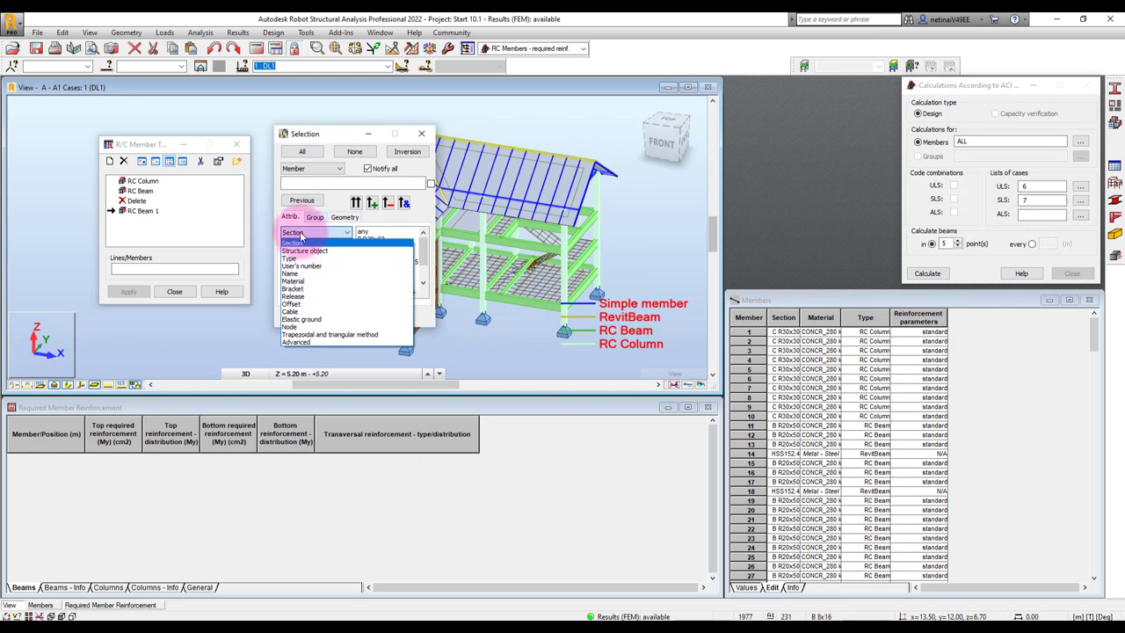
click(309, 169)
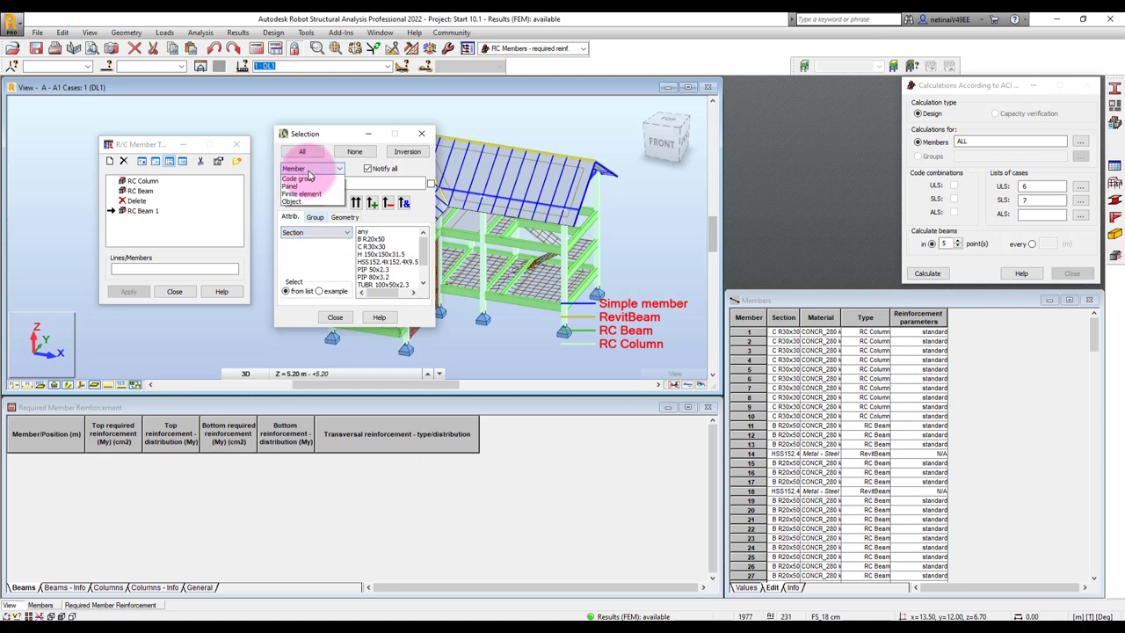
click(315, 233)
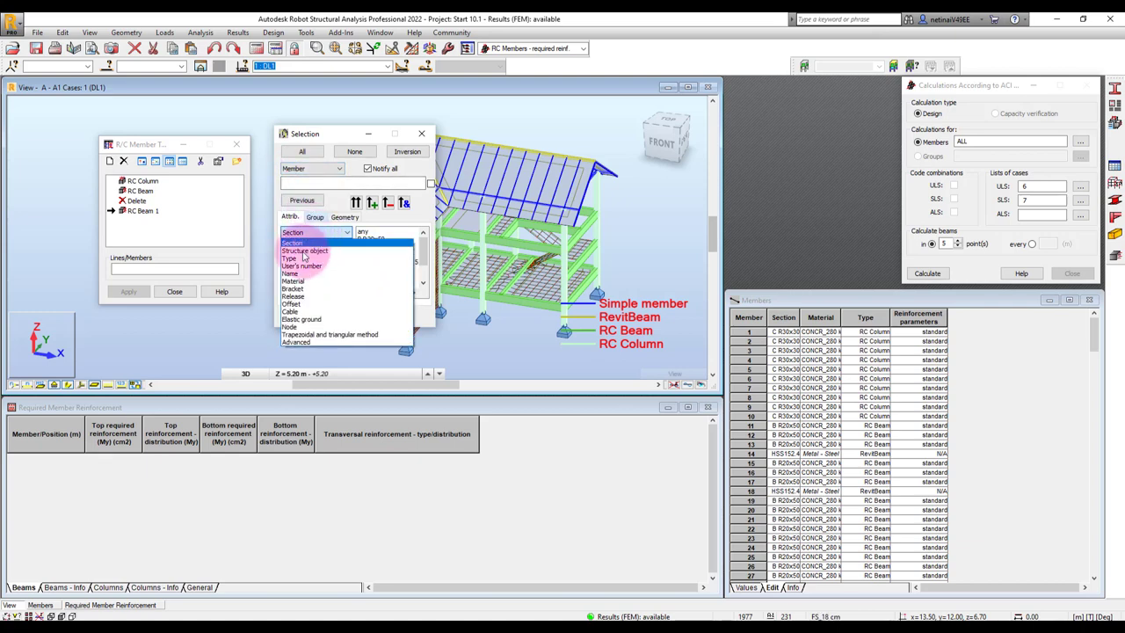
click(302, 247)
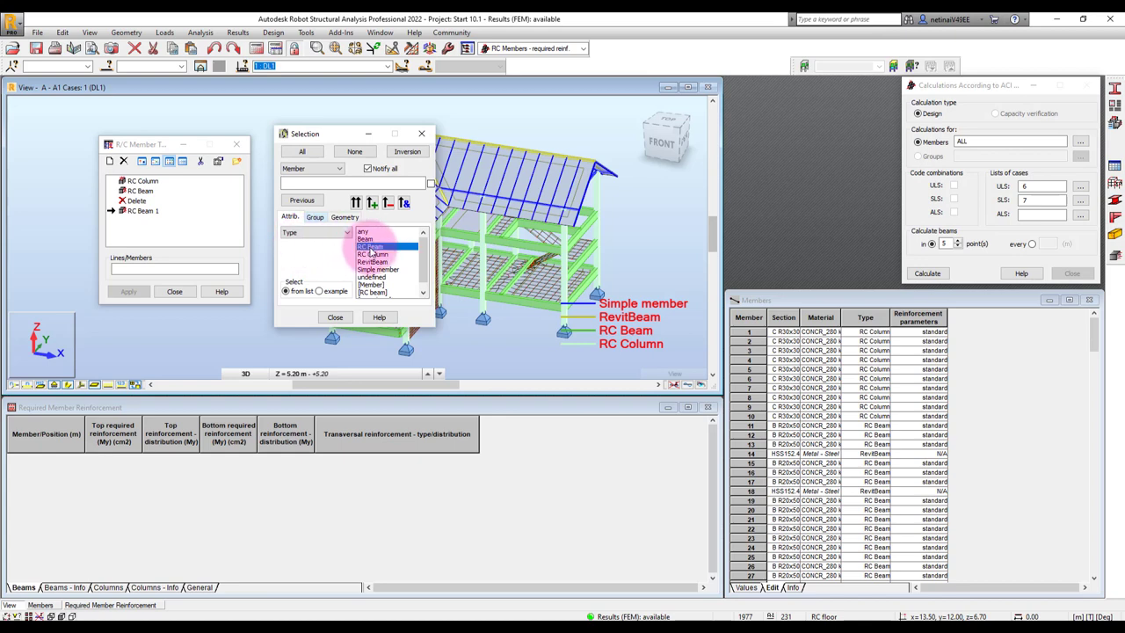
click(356, 202)
mouse_move(321, 133)
mouse_down()
mouse_move(646, 108)
mouse_move(313, 133)
mouse_up()
Step: Assign RC Beam 1 to the selected beams, then open the RC Column type definition
click(138, 270)
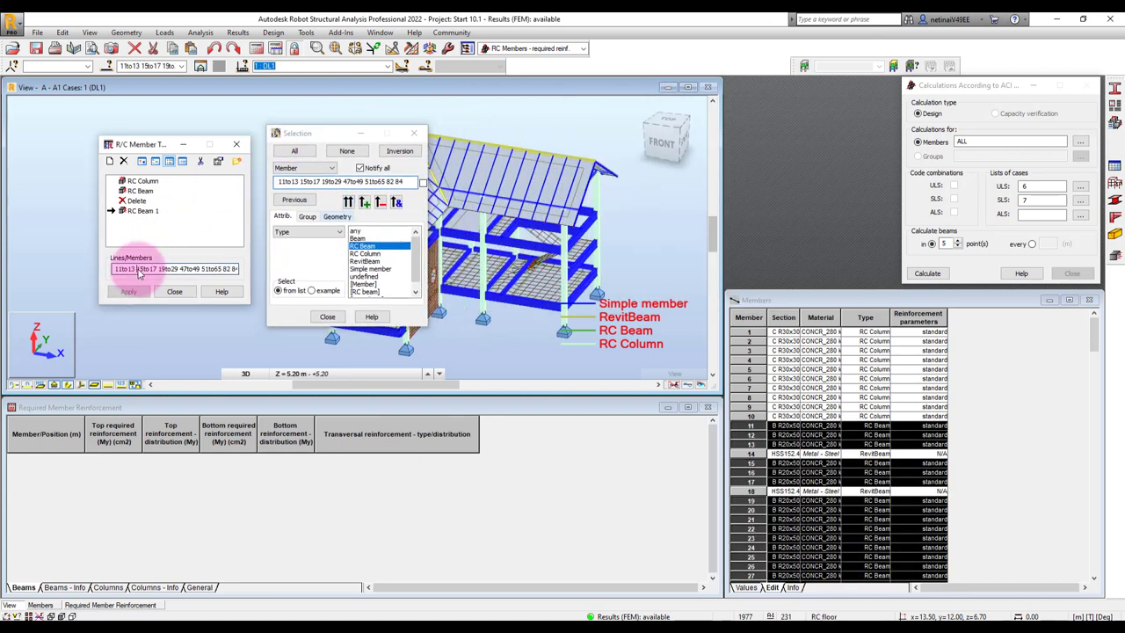
click(143, 211)
click(129, 292)
click(176, 293)
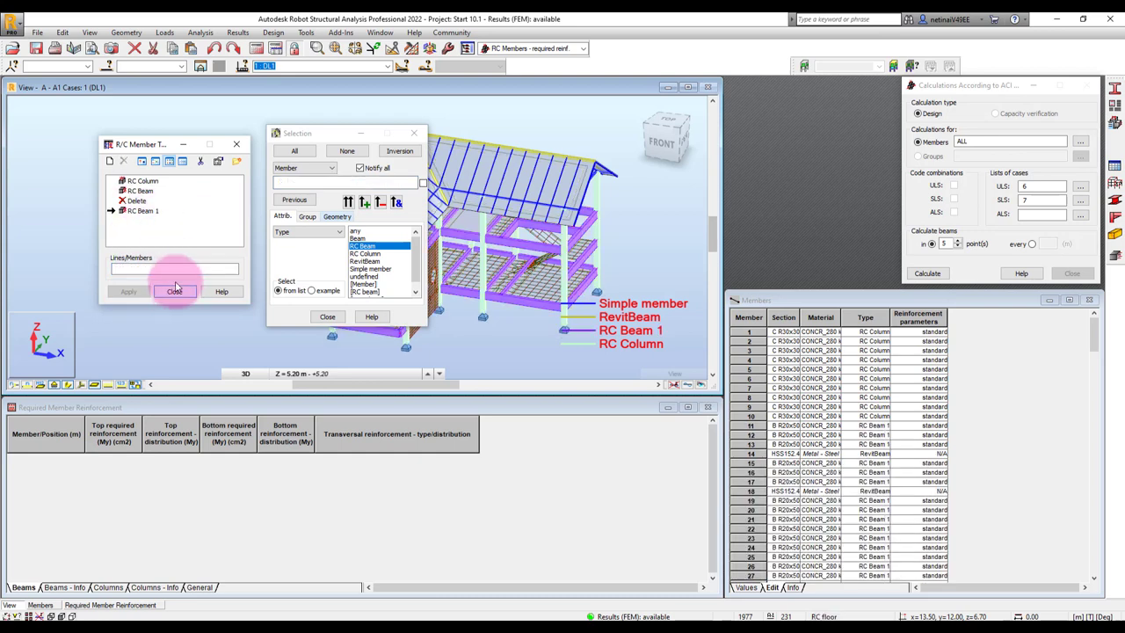
double_click(140, 181)
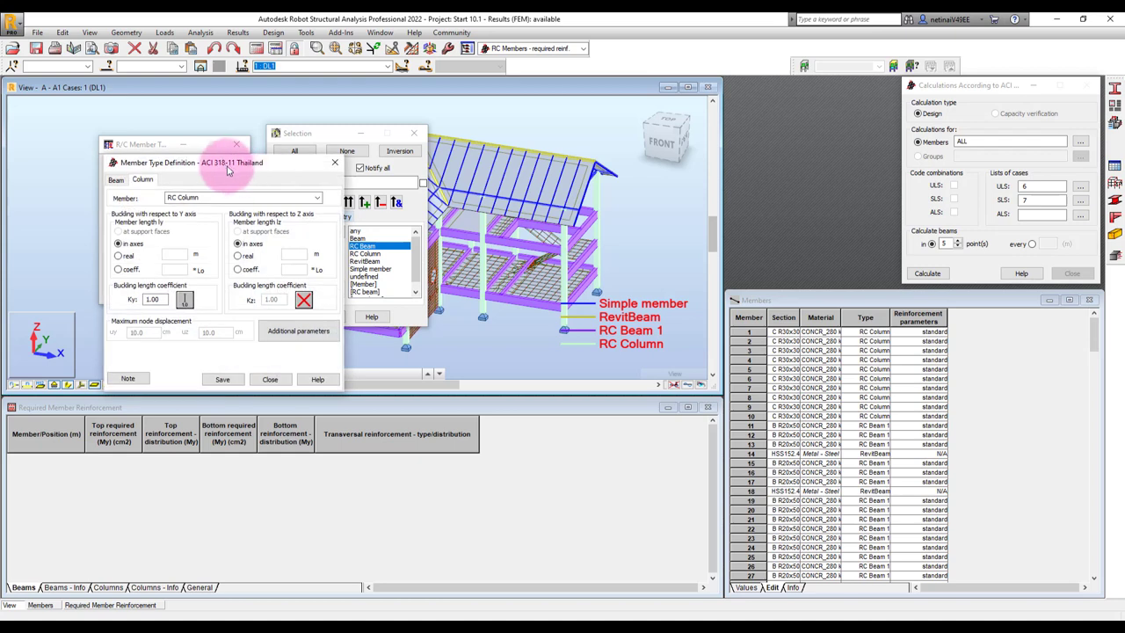
Step: Save a new column type 'RC Column 1' with Kz buckling coefficient 1.00
mouse_move(226, 170)
mouse_down()
mouse_move(465, 131)
mouse_move(577, 130)
mouse_up()
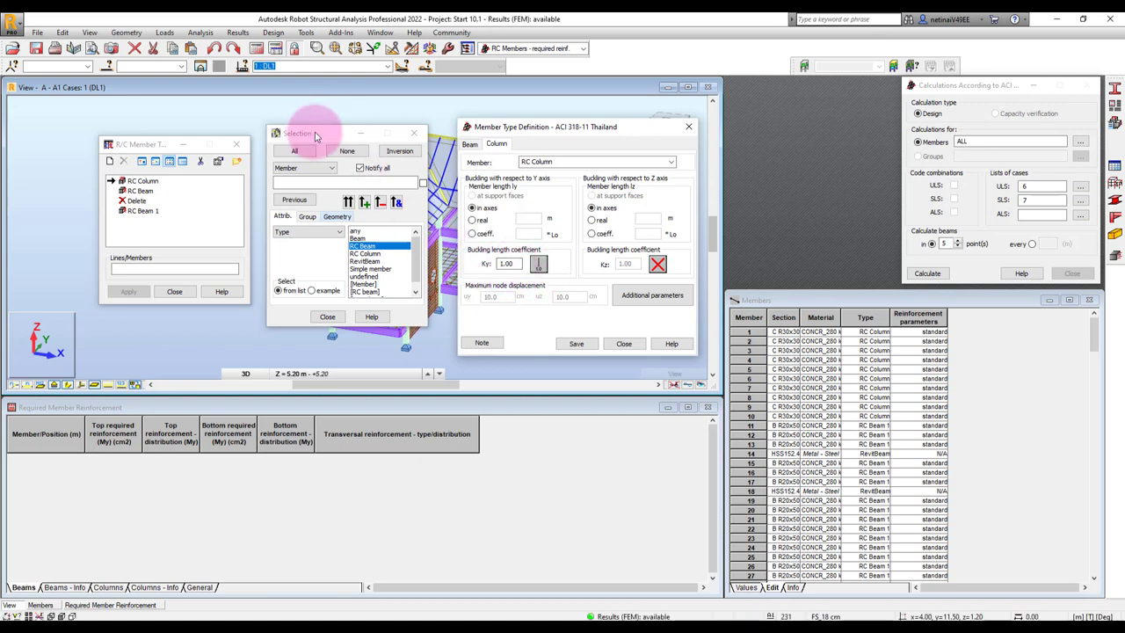
drag(319, 136, 309, 123)
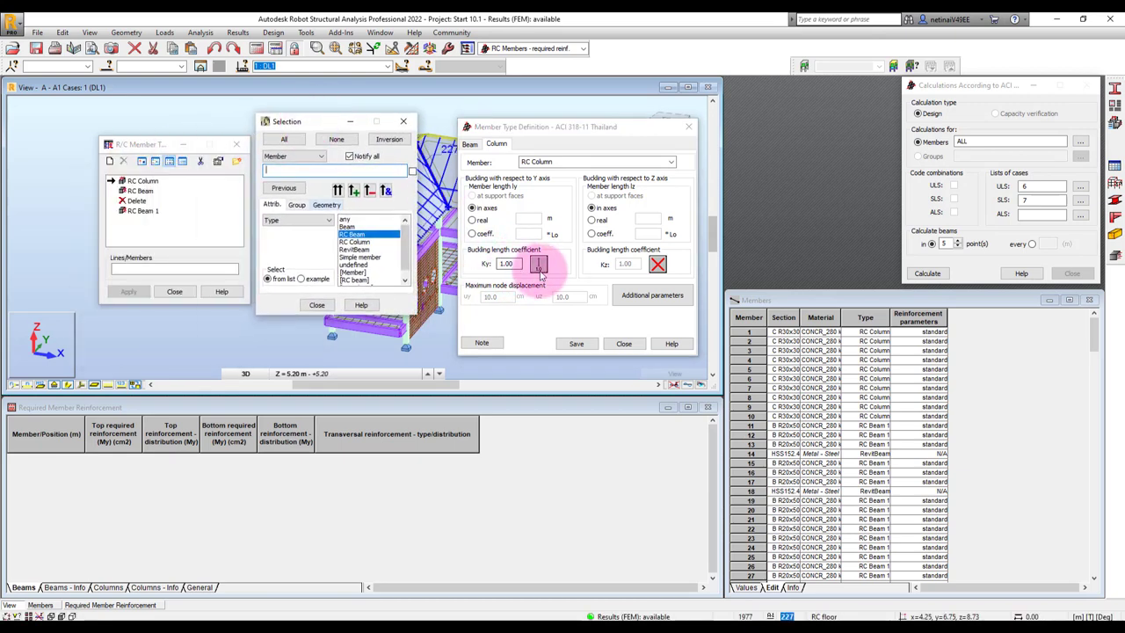
click(658, 264)
click(483, 187)
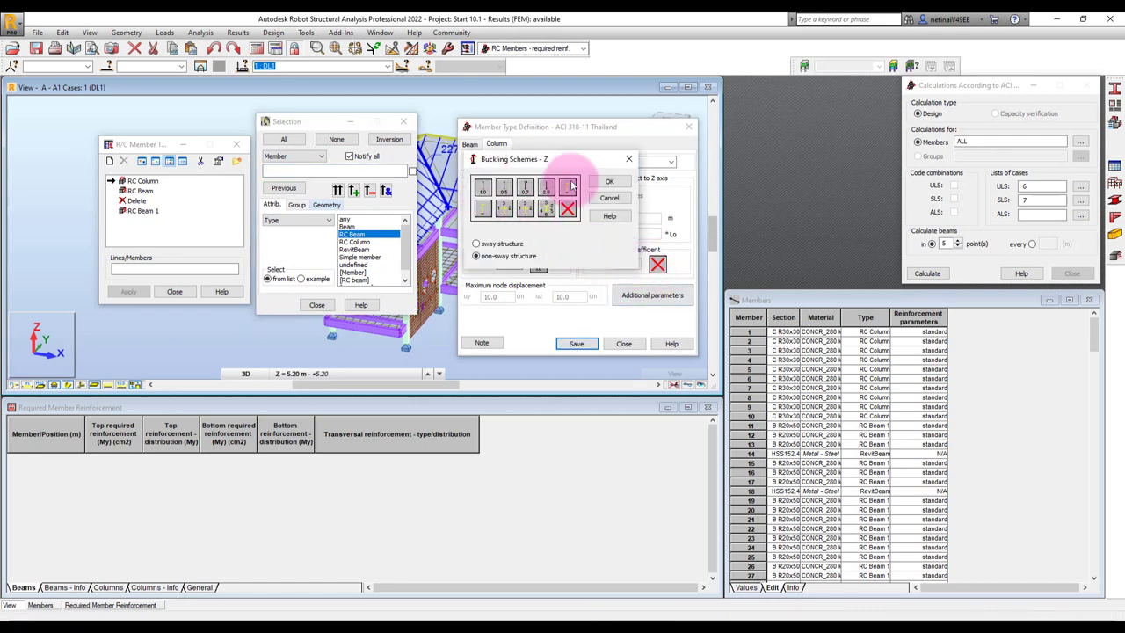
click(609, 181)
double_click(625, 265)
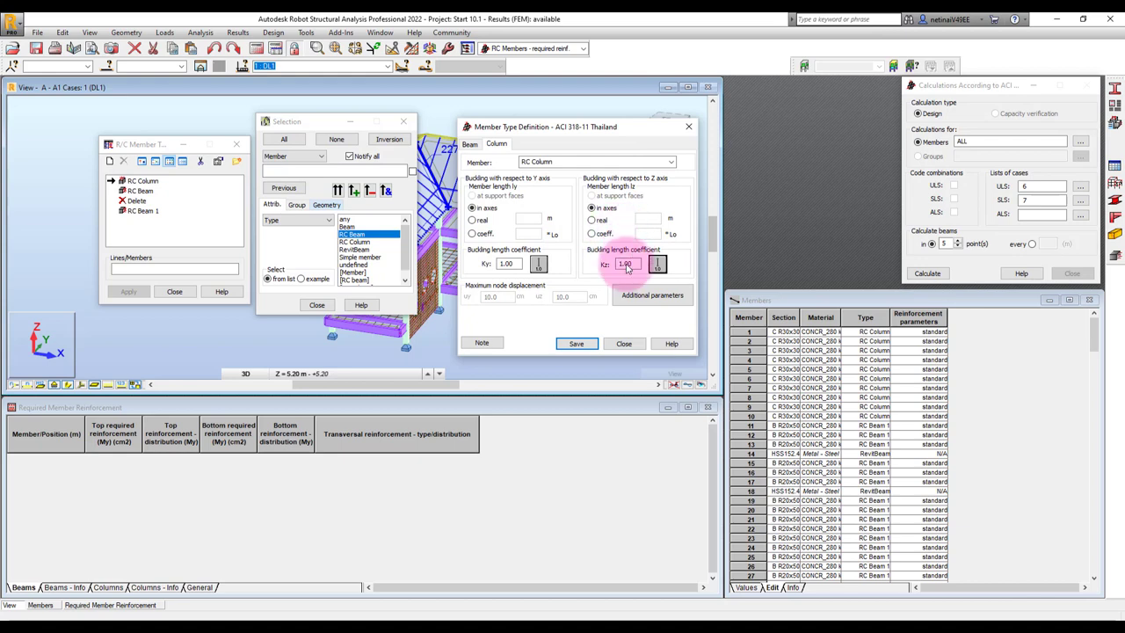
double_click(562, 163)
text(1)
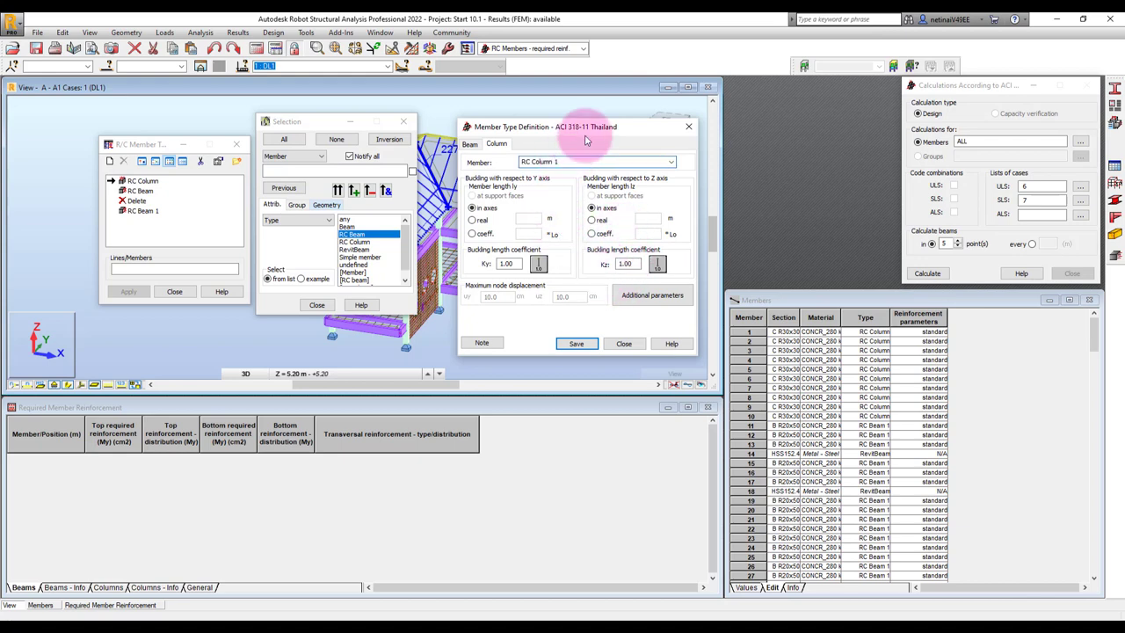
click(578, 344)
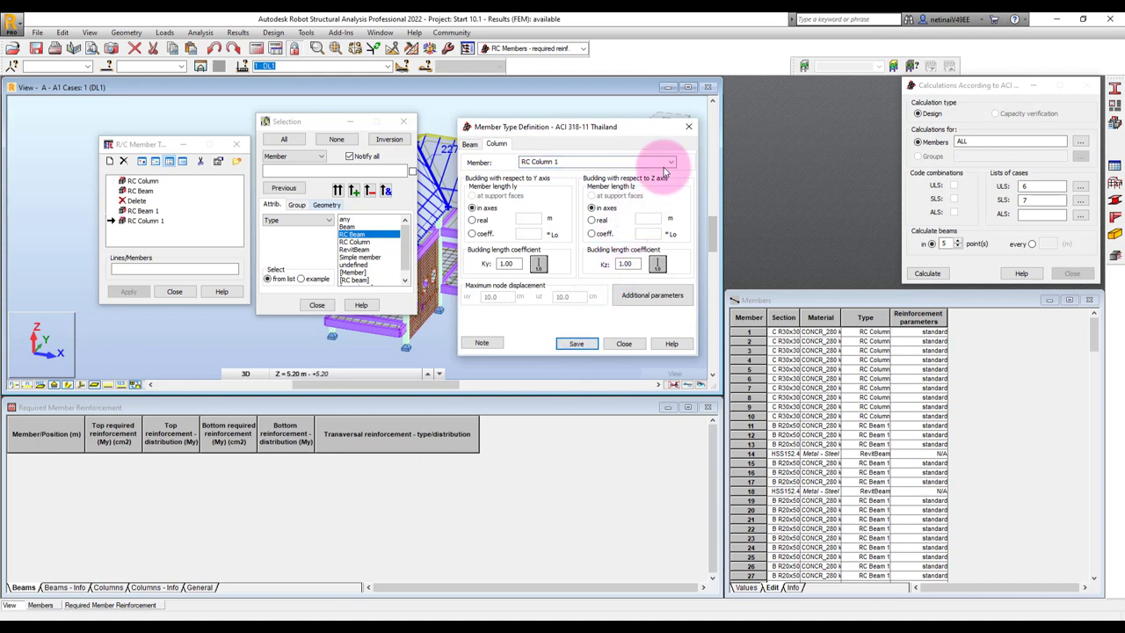
click(687, 129)
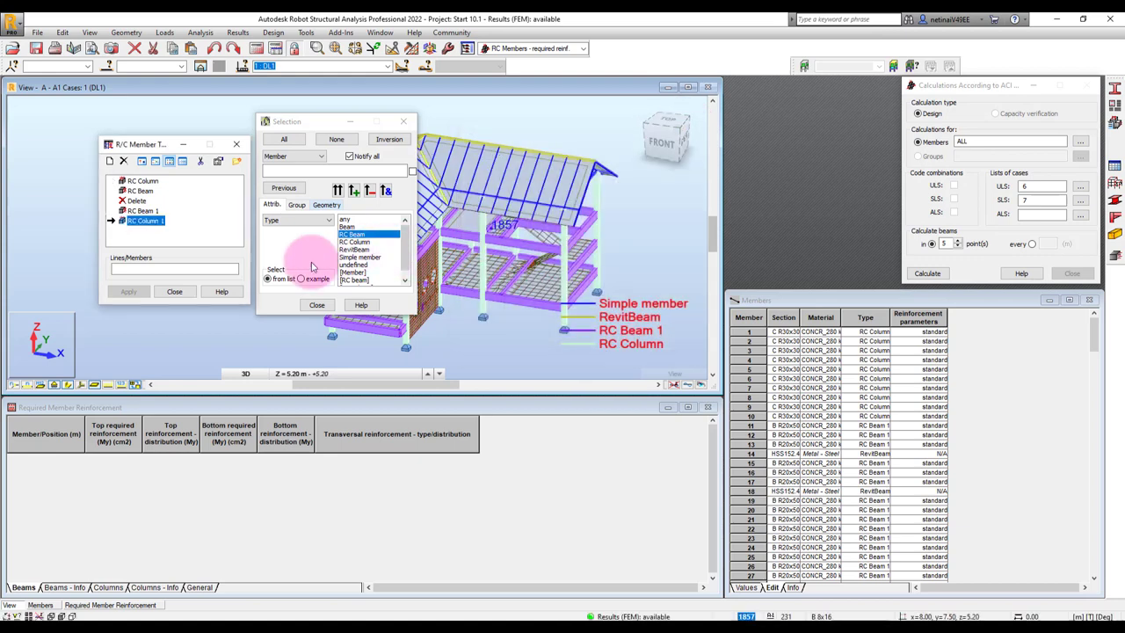
Step: Assign RC Column 1 to all RC Column members and close both dialogs
click(145, 221)
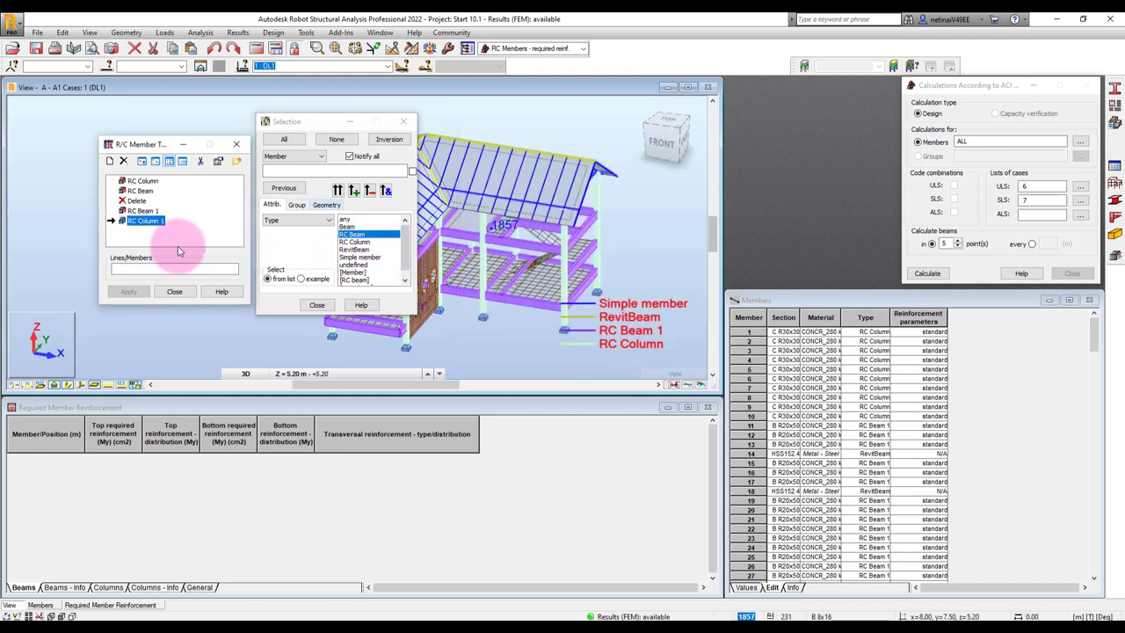
click(354, 242)
click(337, 190)
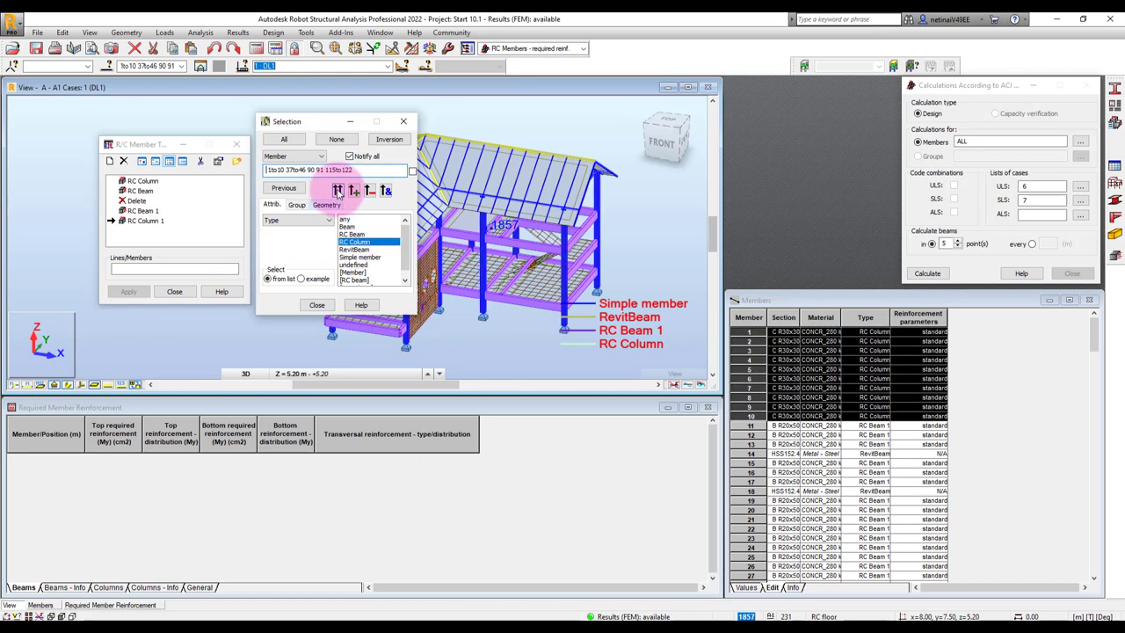
click(180, 268)
click(132, 291)
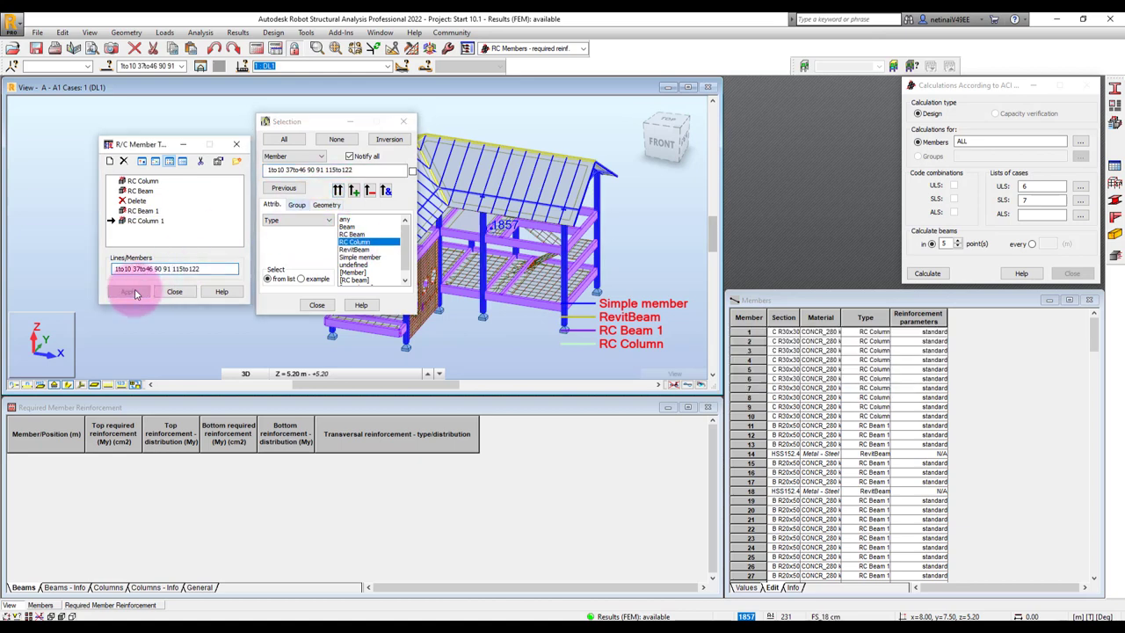
click(175, 292)
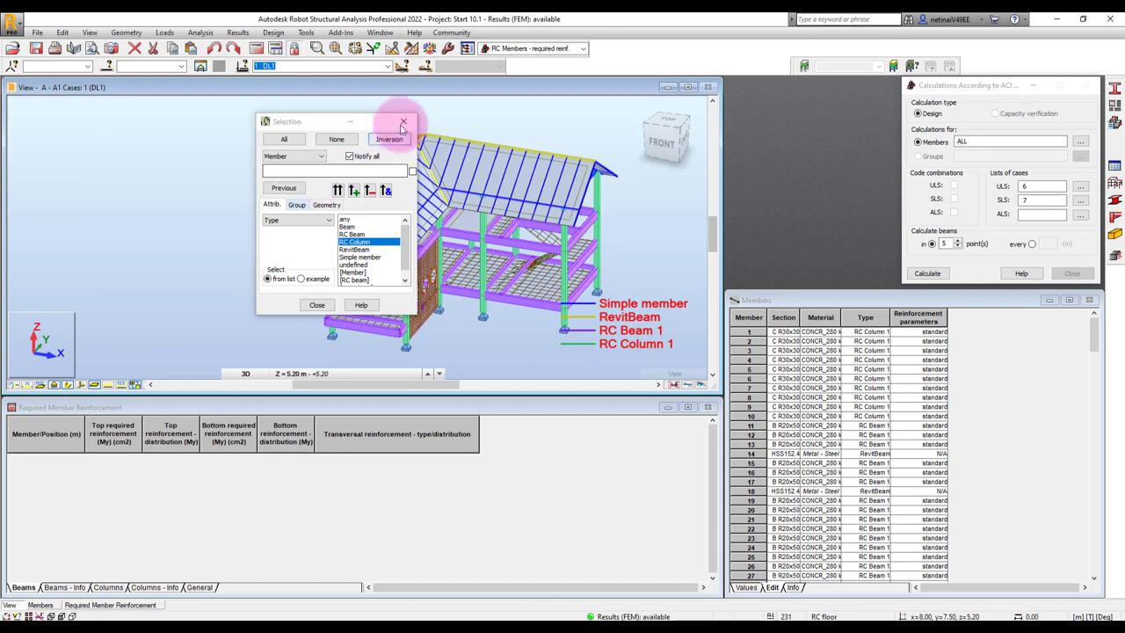
click(404, 120)
Step: Open the 'standard' RC calculation parameter set for editing and rename it 'standard 1'
mouse_move(665, 257)
shift+middle_down()
mouse_move(577, 264)
mouse_move(574, 249)
mouse_move(330, 329)
shift+middle_up()
scroll(329, 329, up, 2)
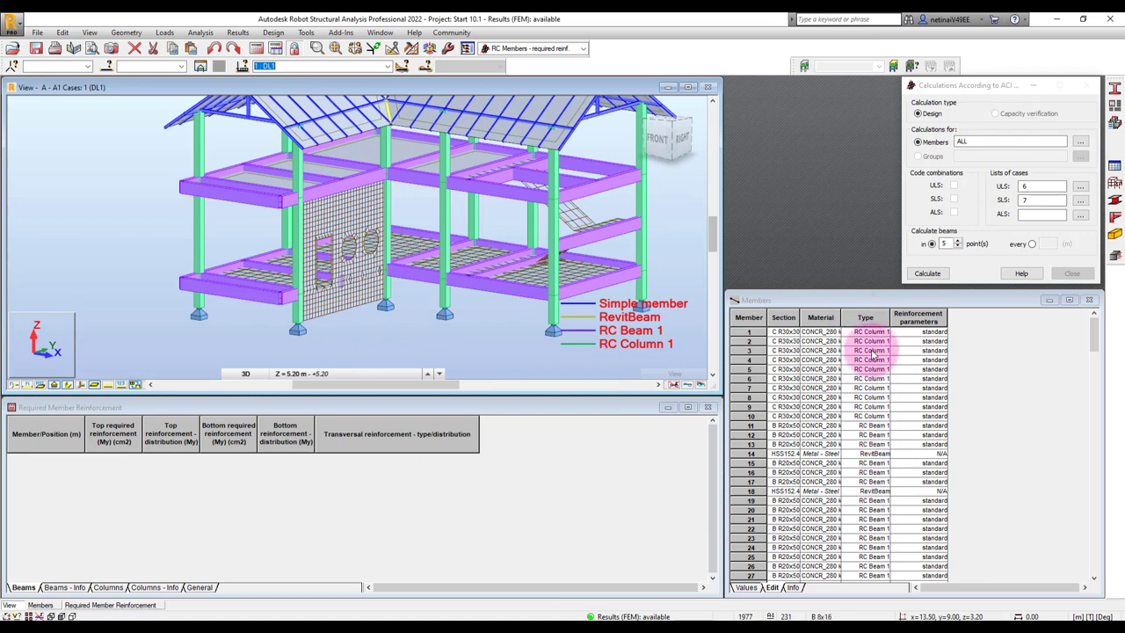
scroll(389, 323, down, 2)
shift+middle_drag(394, 327, 414, 330)
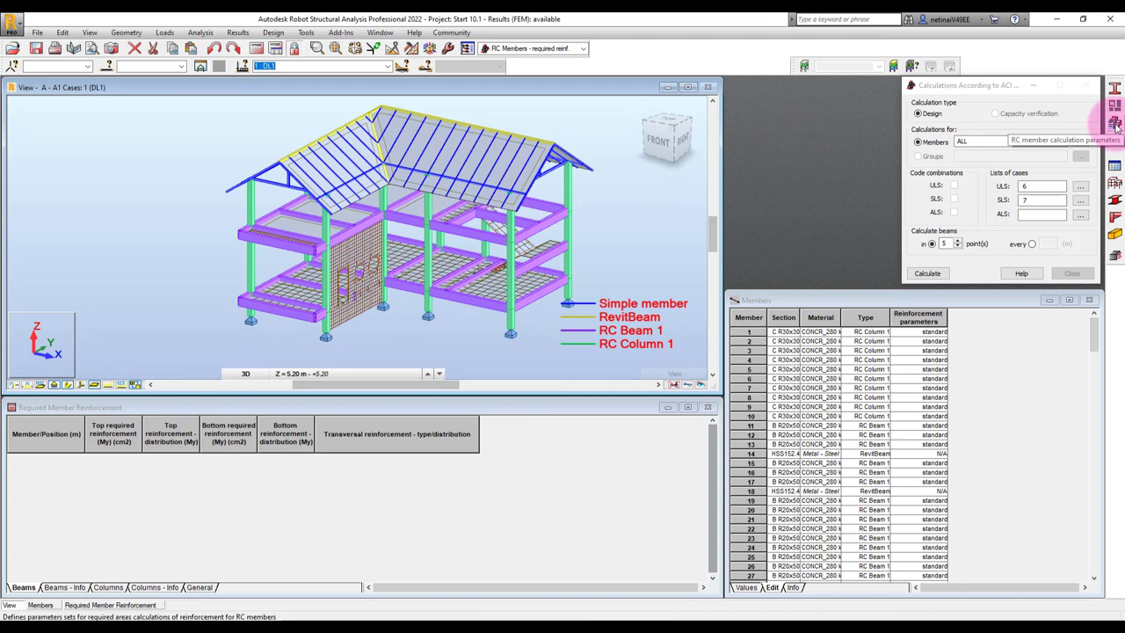
click(1114, 125)
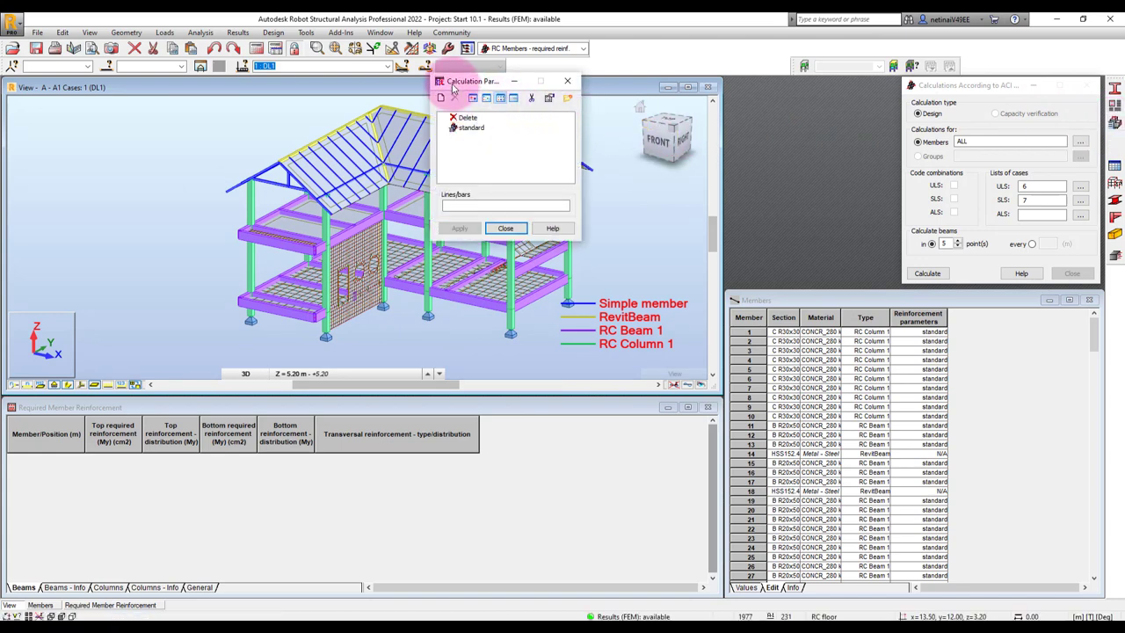
drag(378, 92, 195, 135)
drag(26, 160, 76, 146)
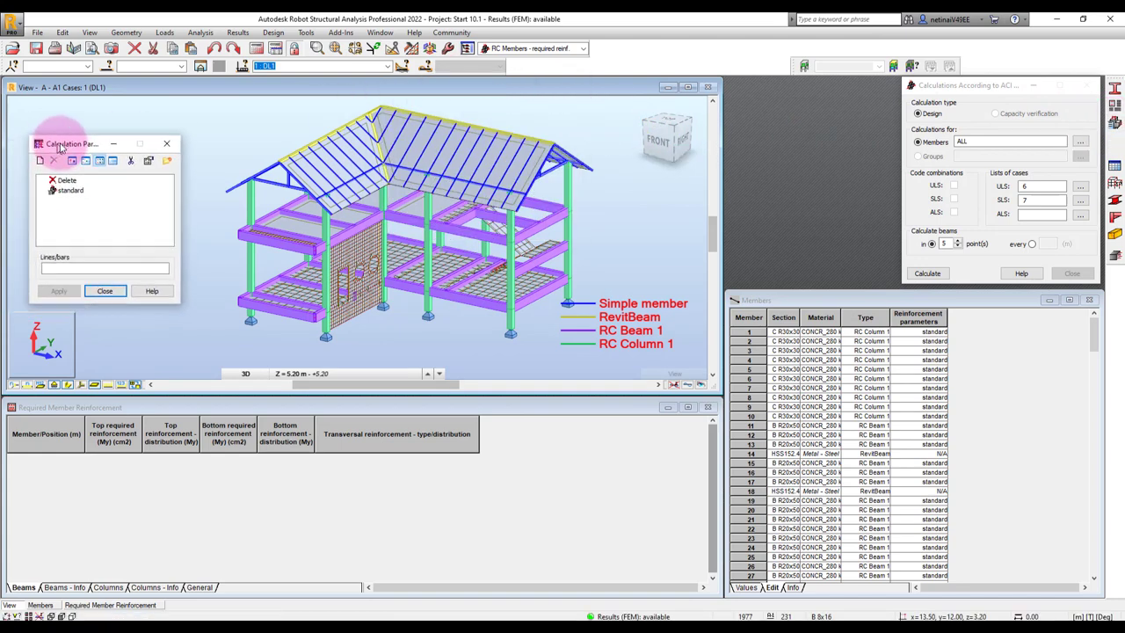
click(76, 189)
click(172, 159)
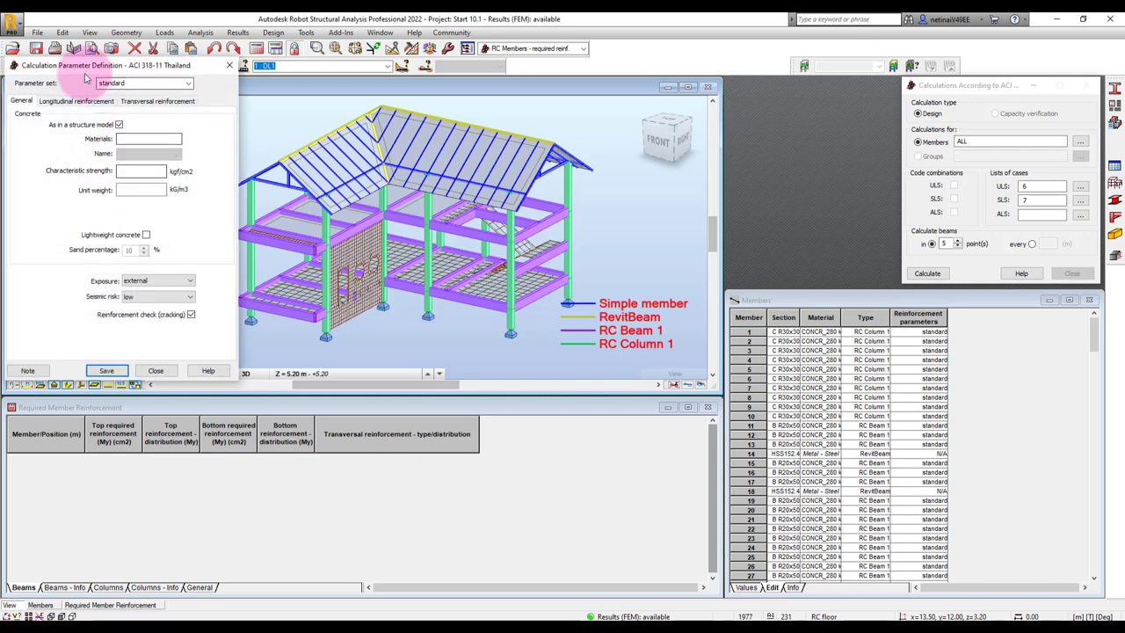
drag(61, 46, 175, 103)
click(507, 187)
text(1)
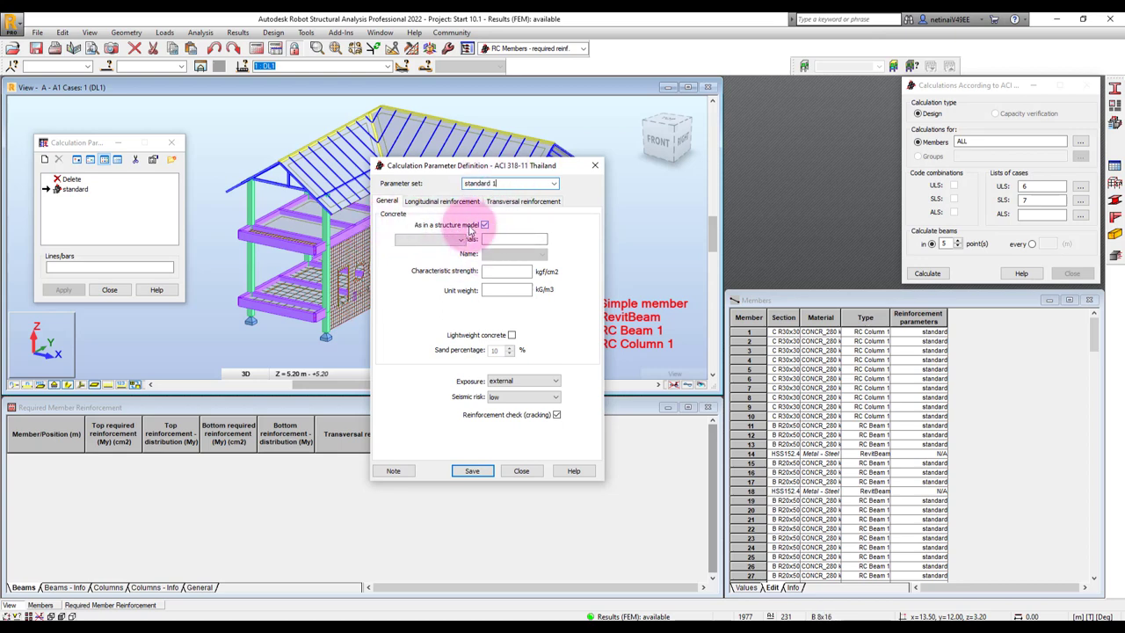
Step: Set longitudinal reinforcement to Grade SD40 with a 3.0 cm clear cover
click(431, 202)
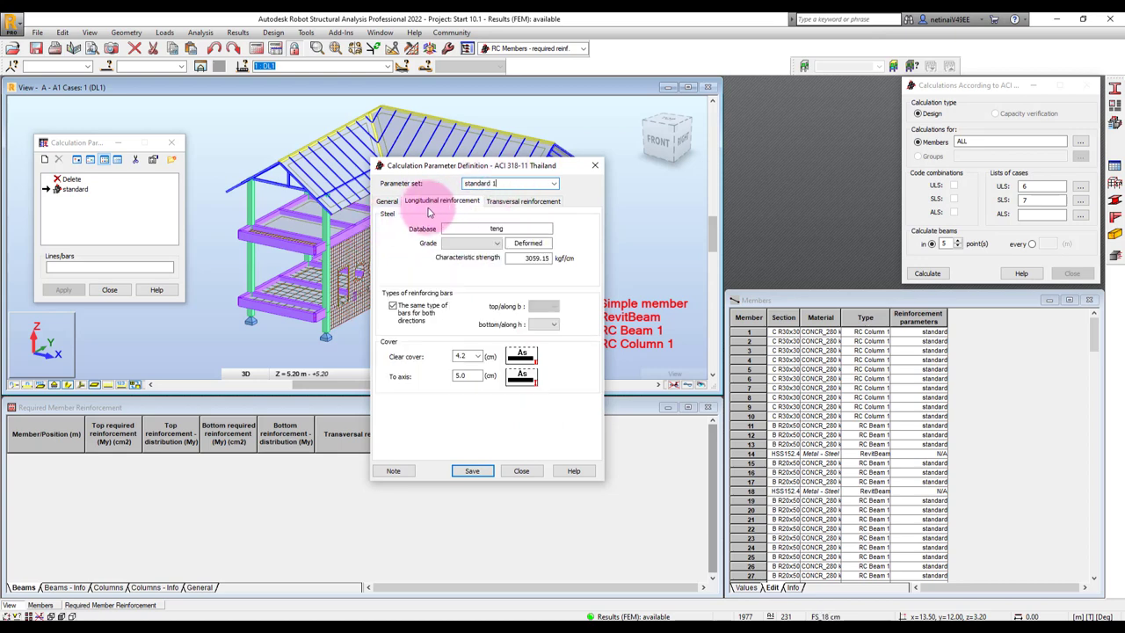
click(473, 242)
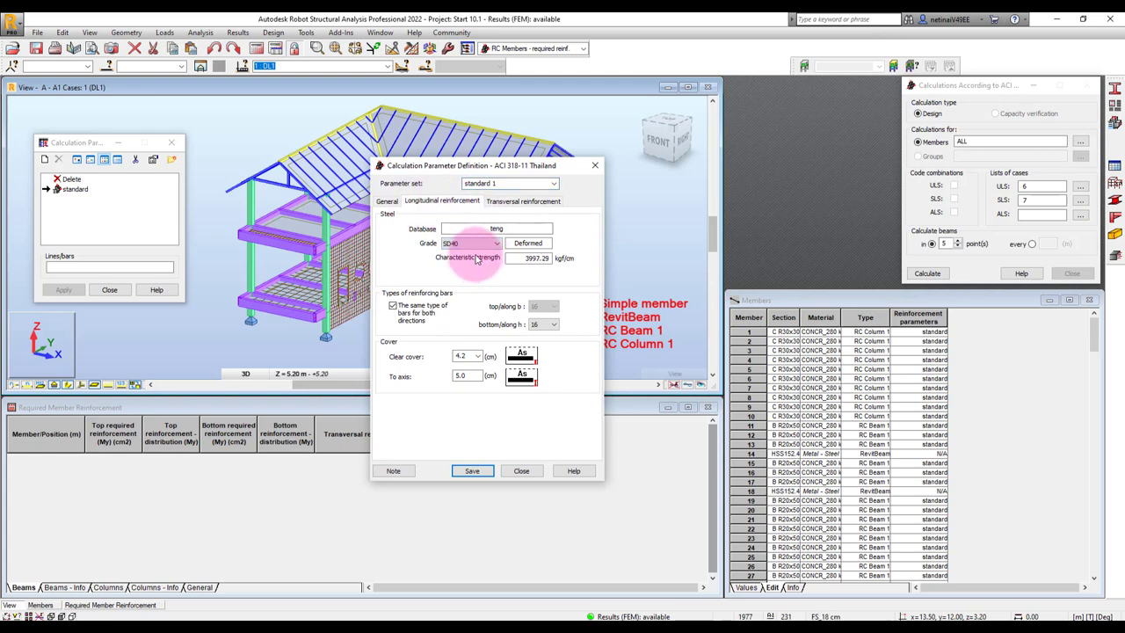
click(466, 357)
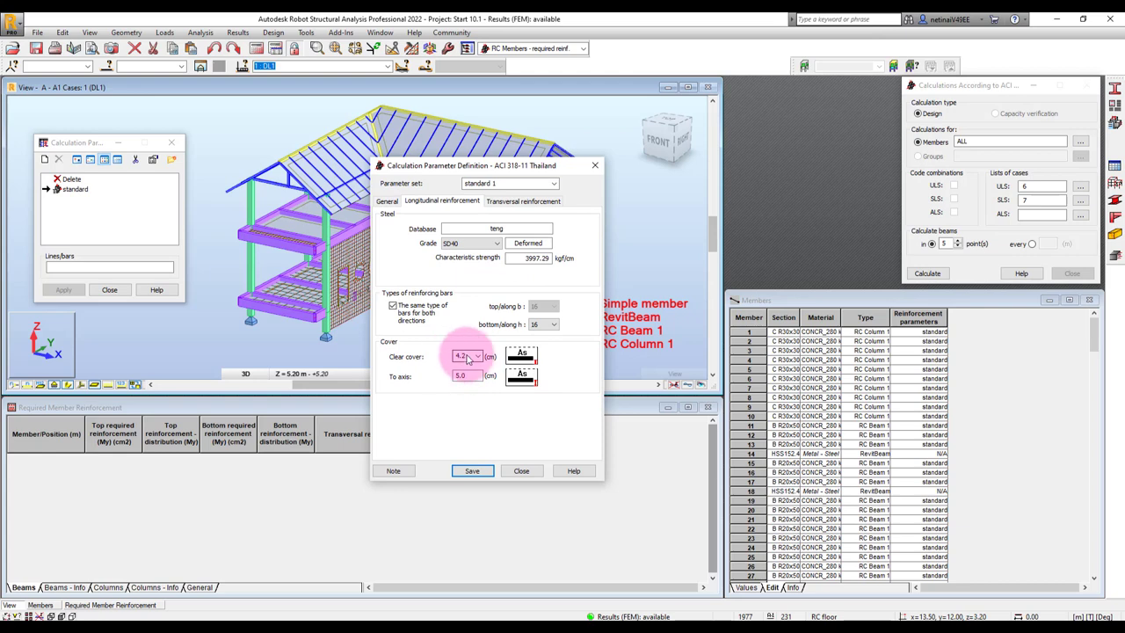
click(478, 378)
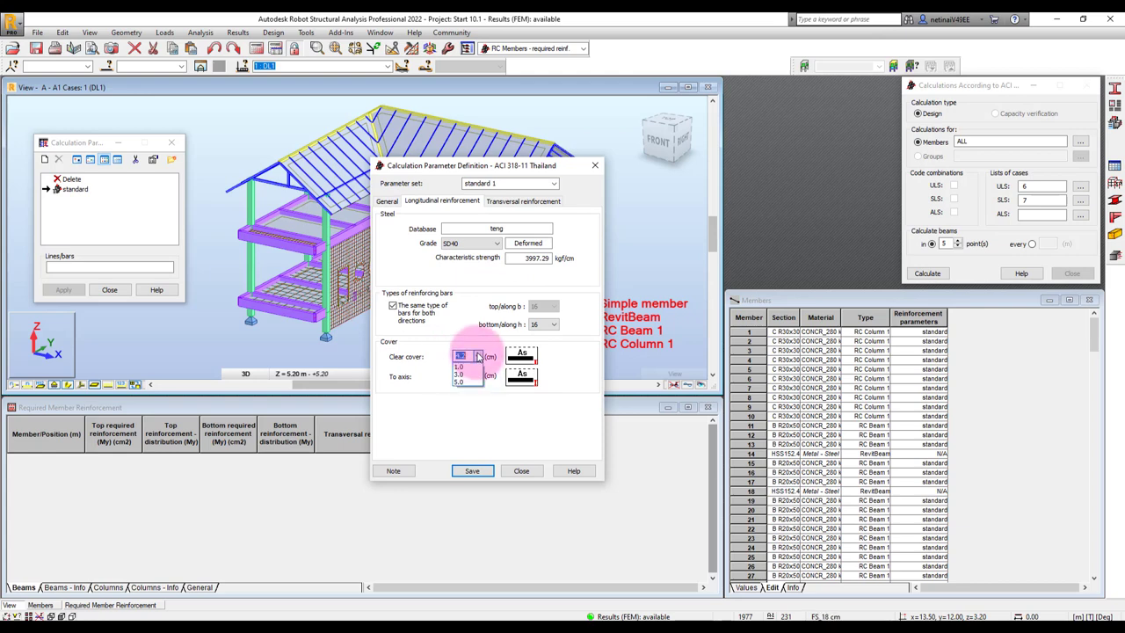
click(463, 366)
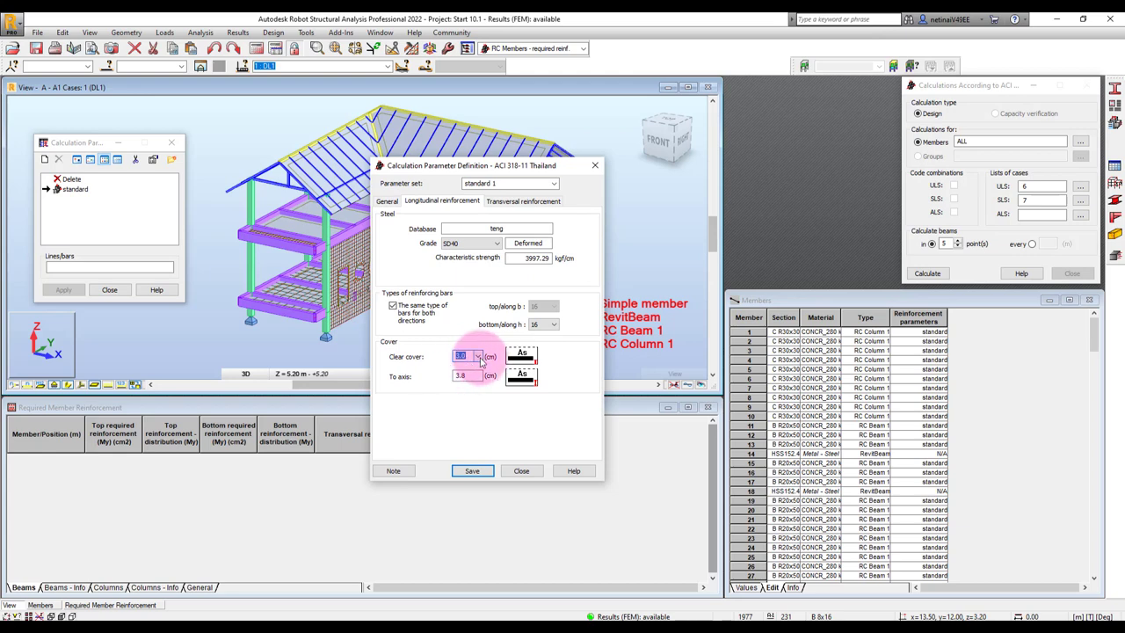
click(463, 375)
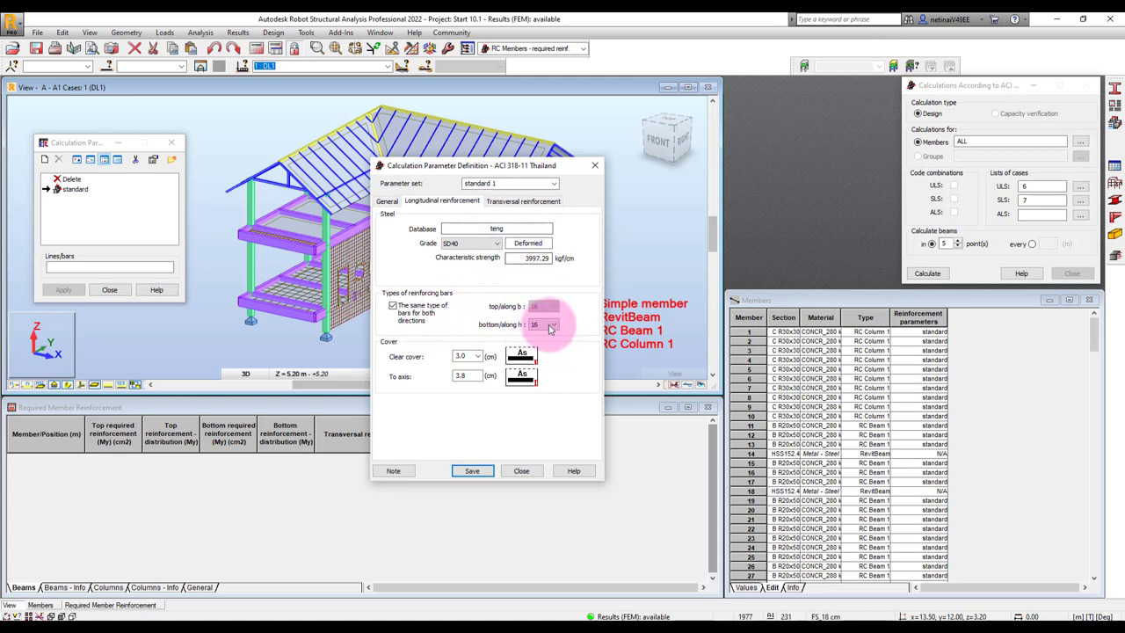
Step: Give 'standard 1' SR24 transverse links of bar size 6 and save the set
click(508, 202)
click(470, 243)
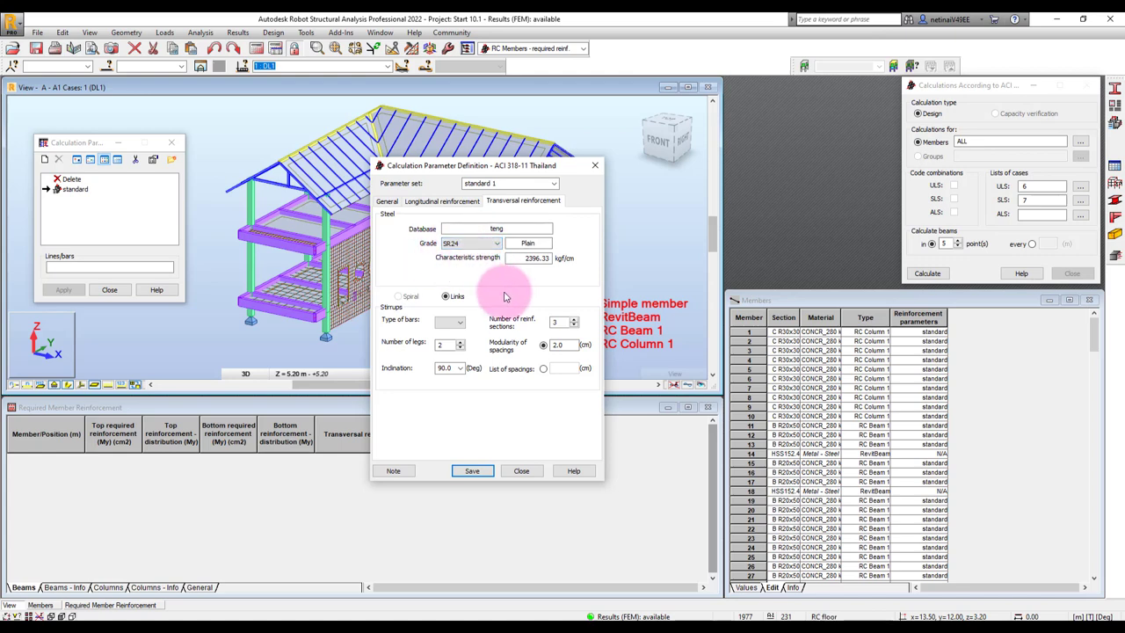
click(450, 322)
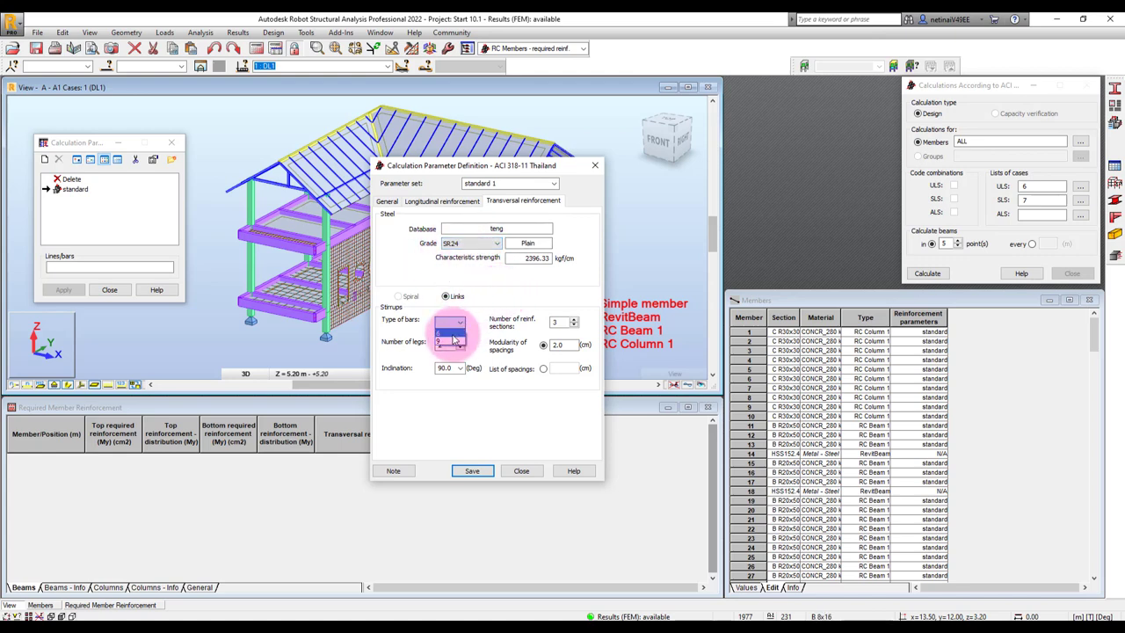
click(457, 334)
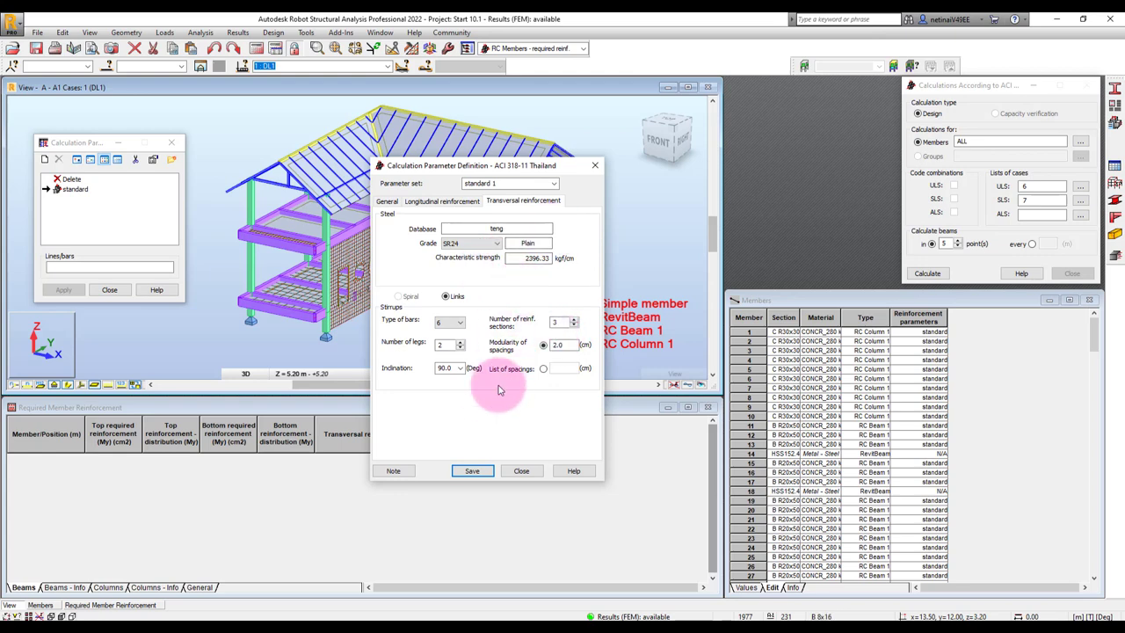
click(476, 470)
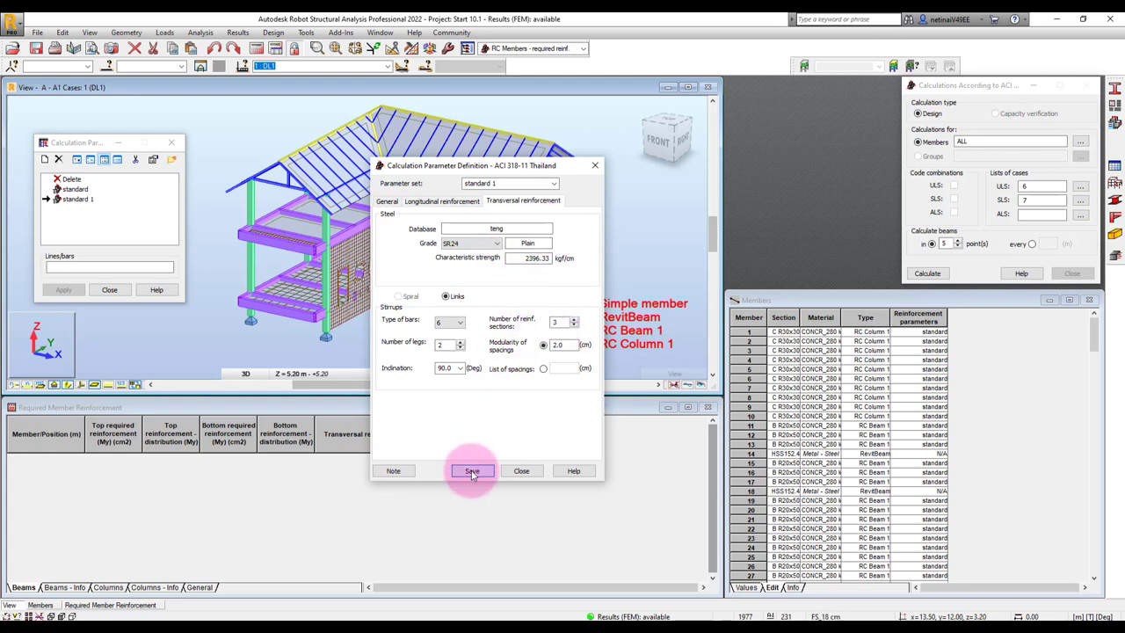
Step: Assign the 'standard 1' parameters to all members and close Calculation Parameters
click(521, 471)
text(all)
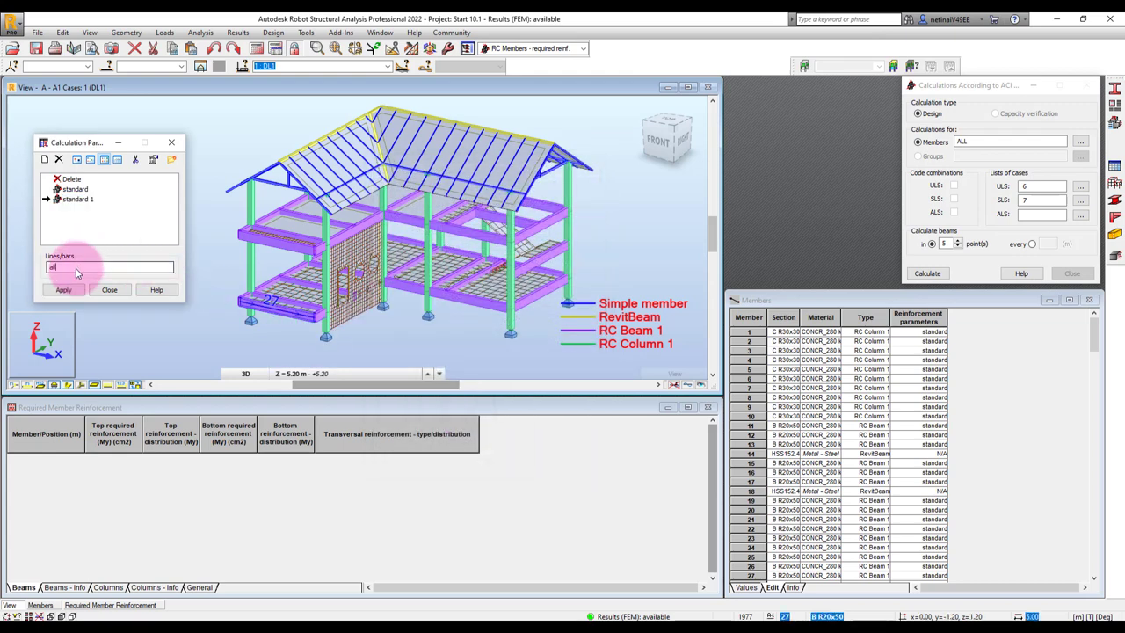
click(63, 289)
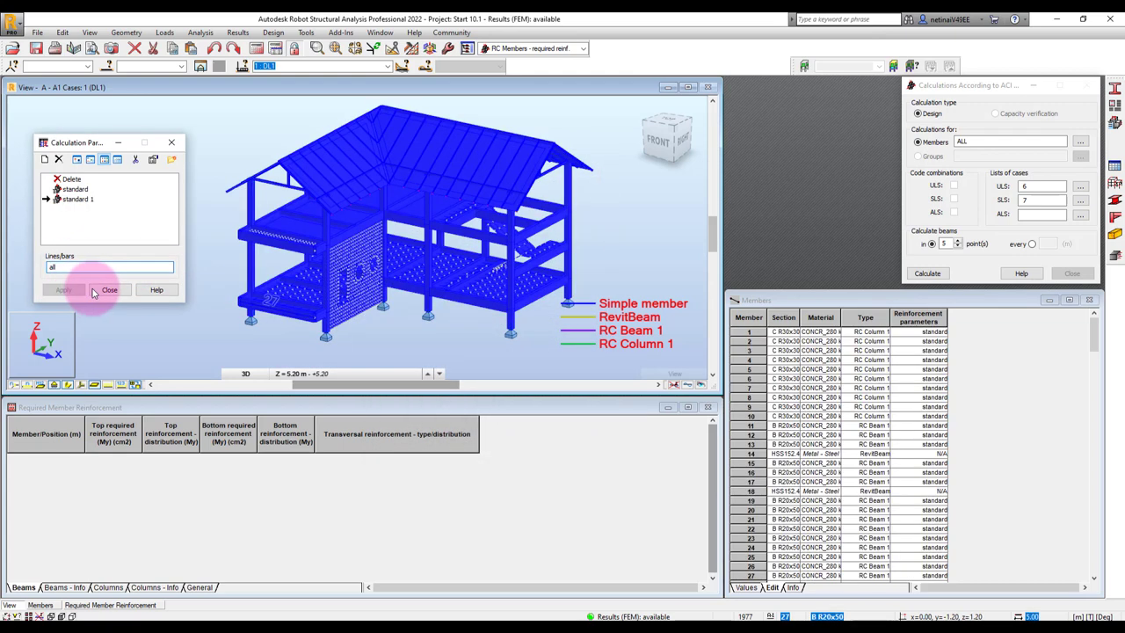
click(109, 289)
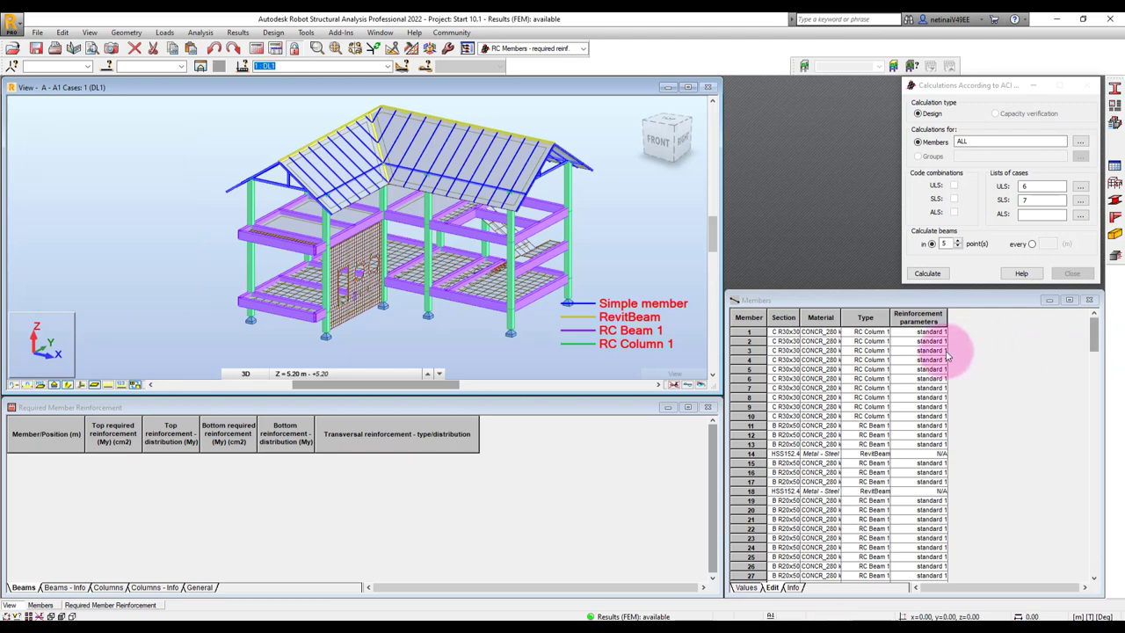
Step: Sort the Members table by reinforcement parameters, then reverse the sort order
drag(935, 356, 933, 457)
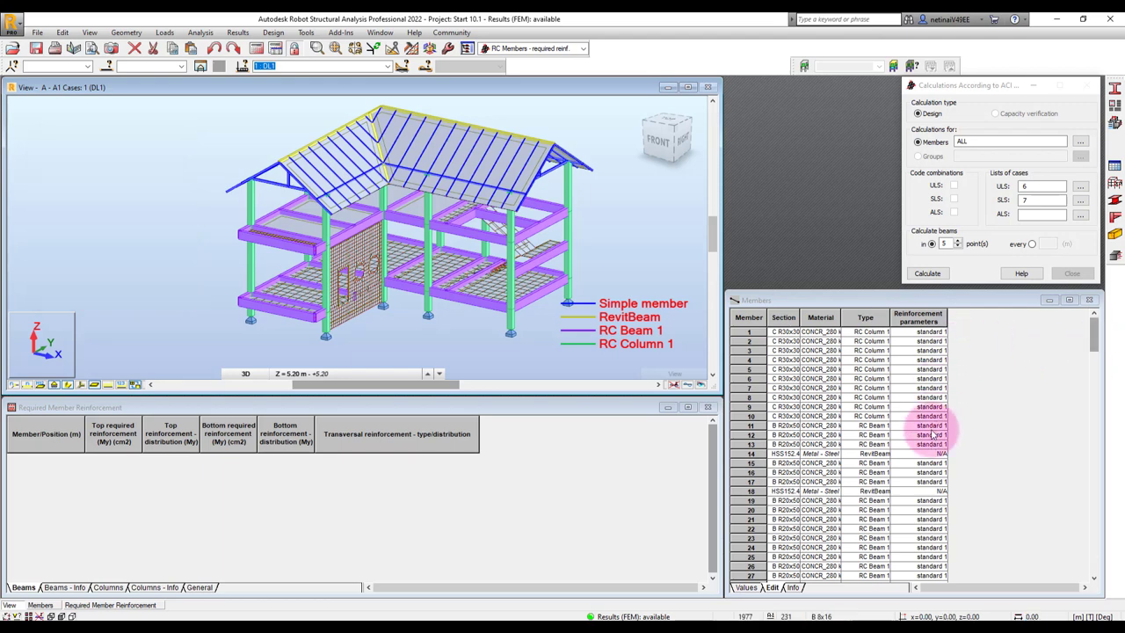
click(918, 316)
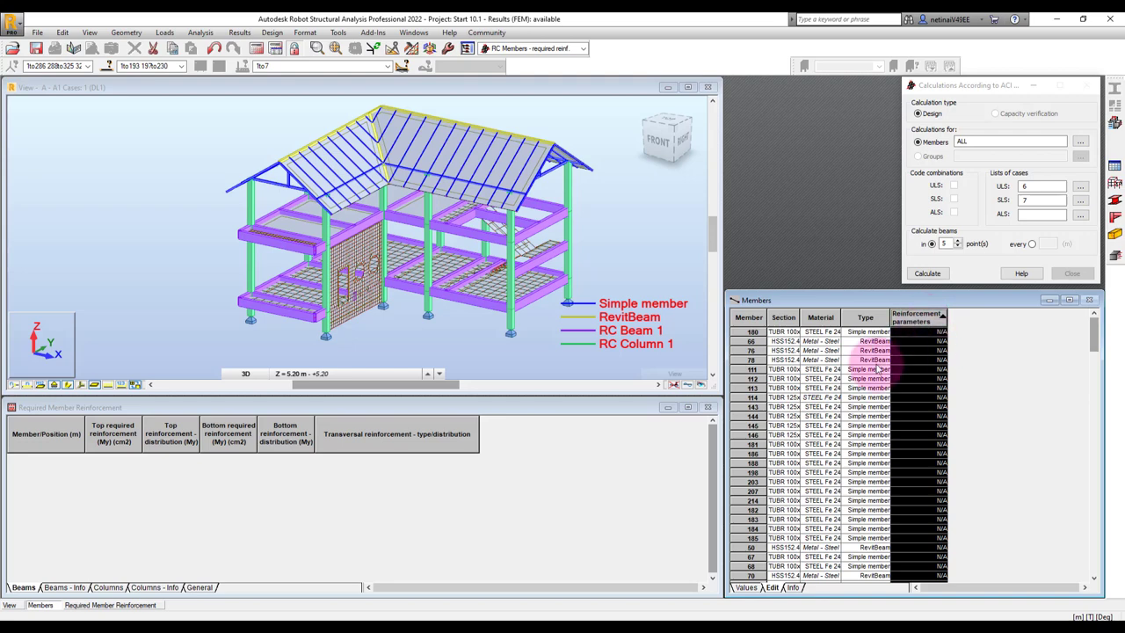
click(918, 317)
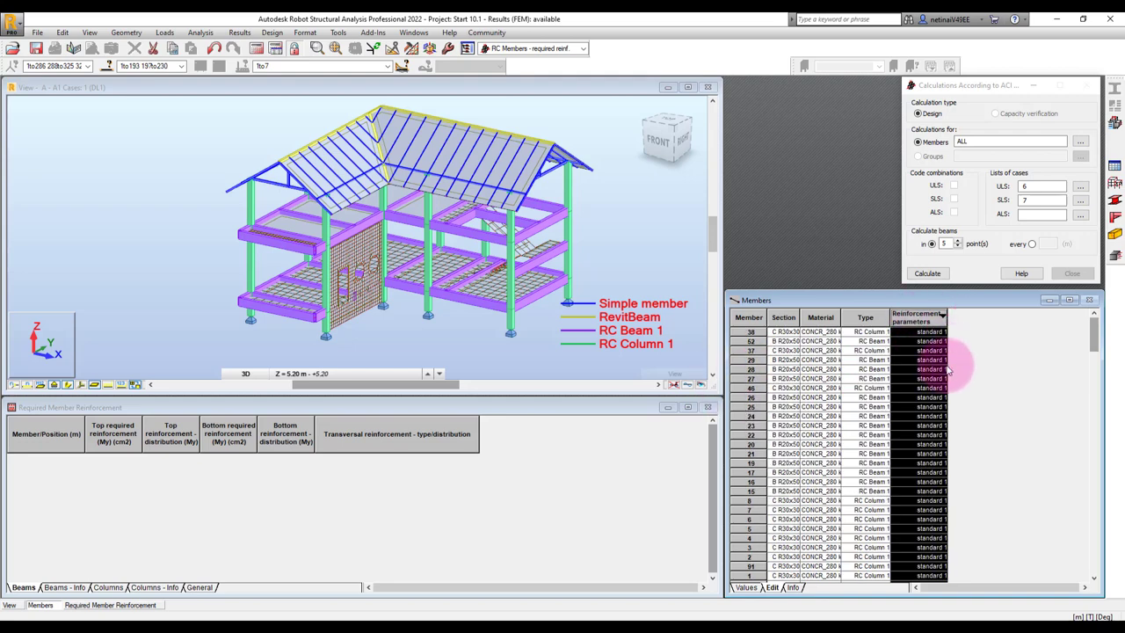
click(616, 348)
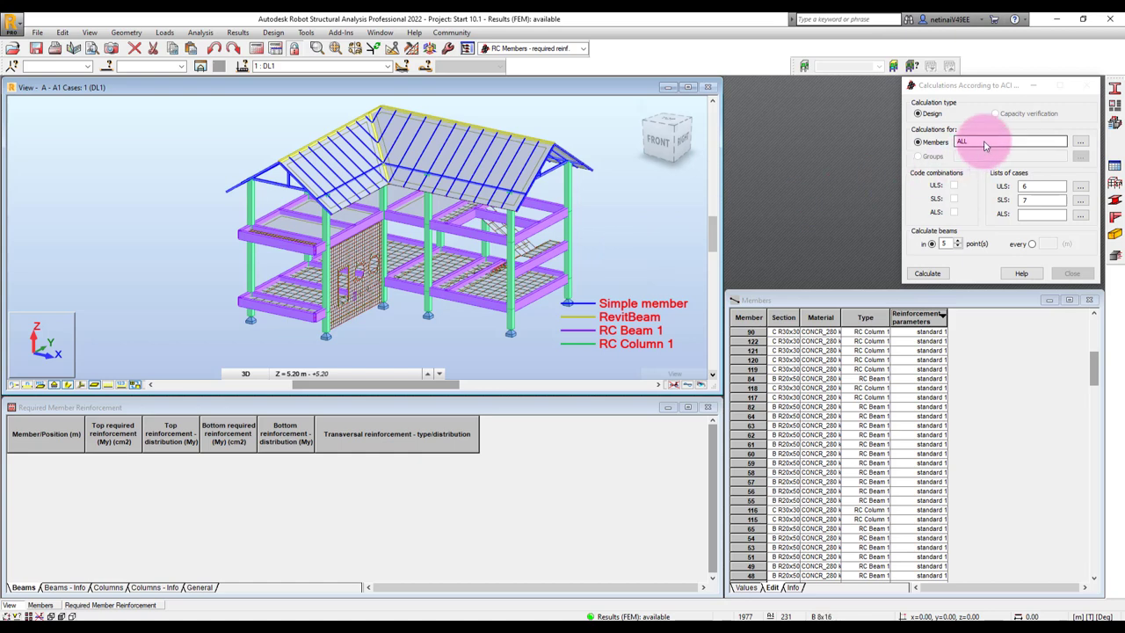
Step: Calculate required reinforcement for all 67 members and move the report aside to read messages
click(930, 273)
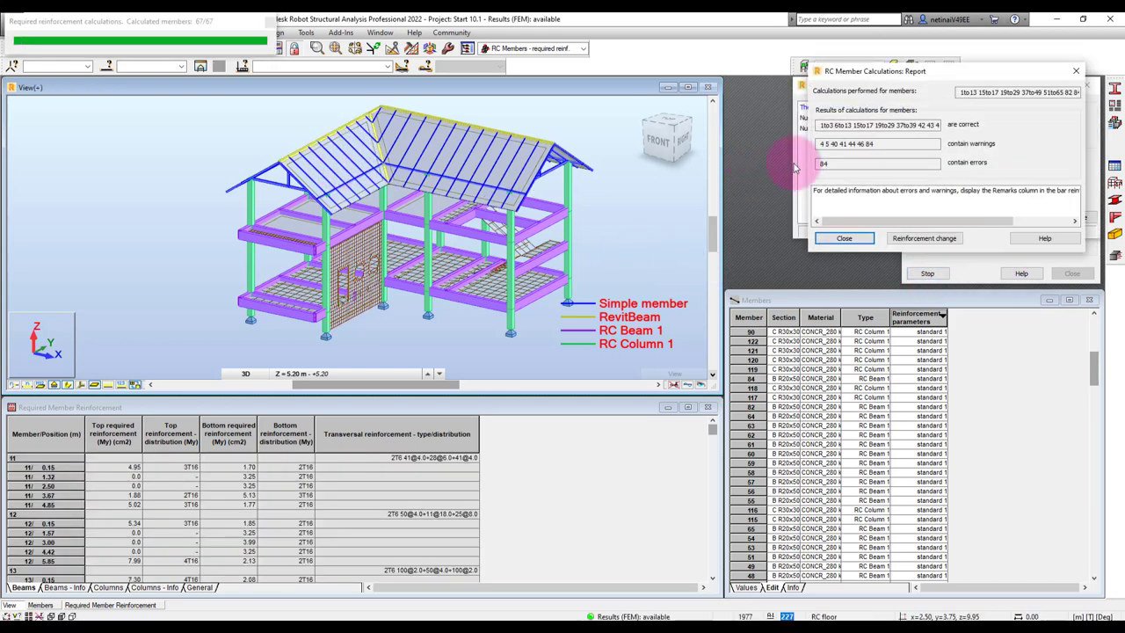
drag(929, 71, 309, 166)
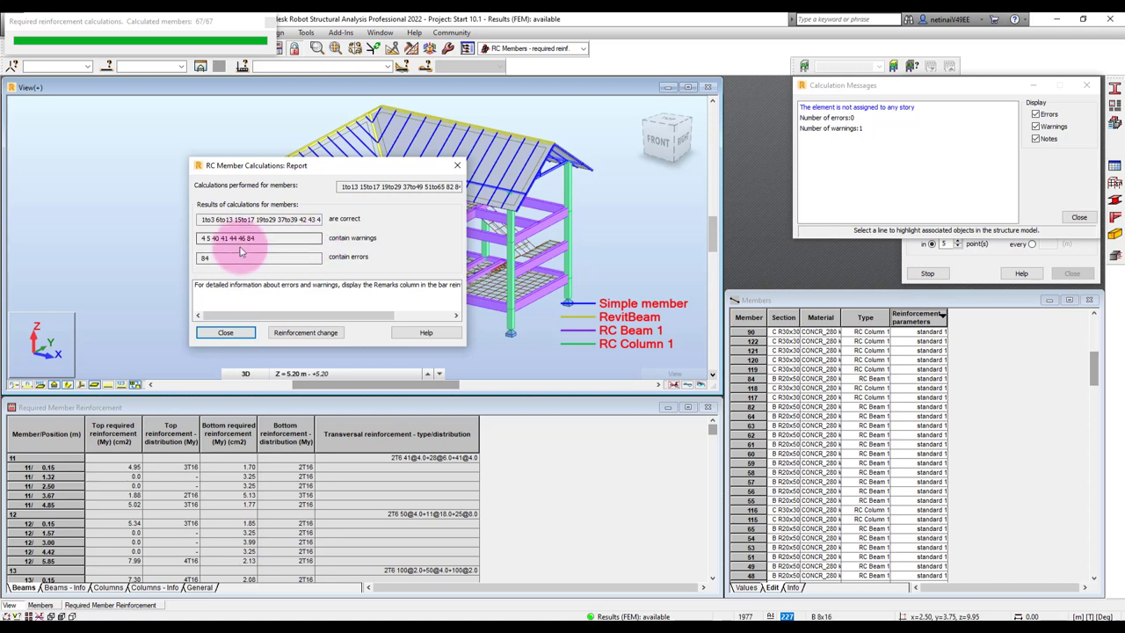
Step: Close the report and select member 84's rows in the Beams results table
click(455, 168)
scroll(446, 495, down, 5)
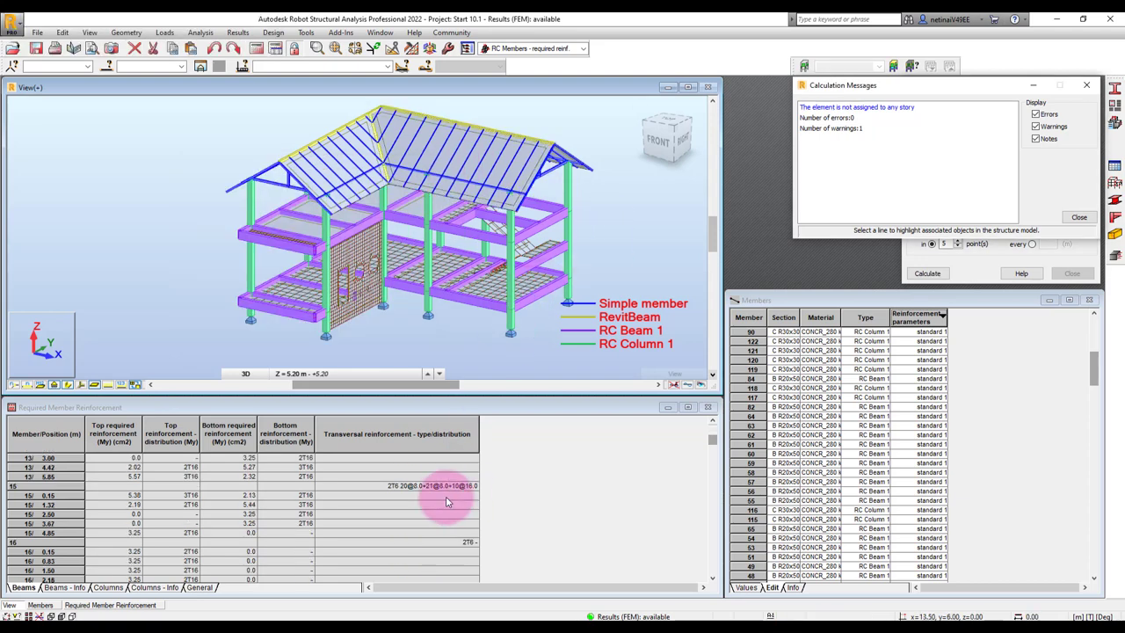
scroll(446, 495, down, 3)
scroll(448, 506, down, 8)
scroll(490, 510, down, 5)
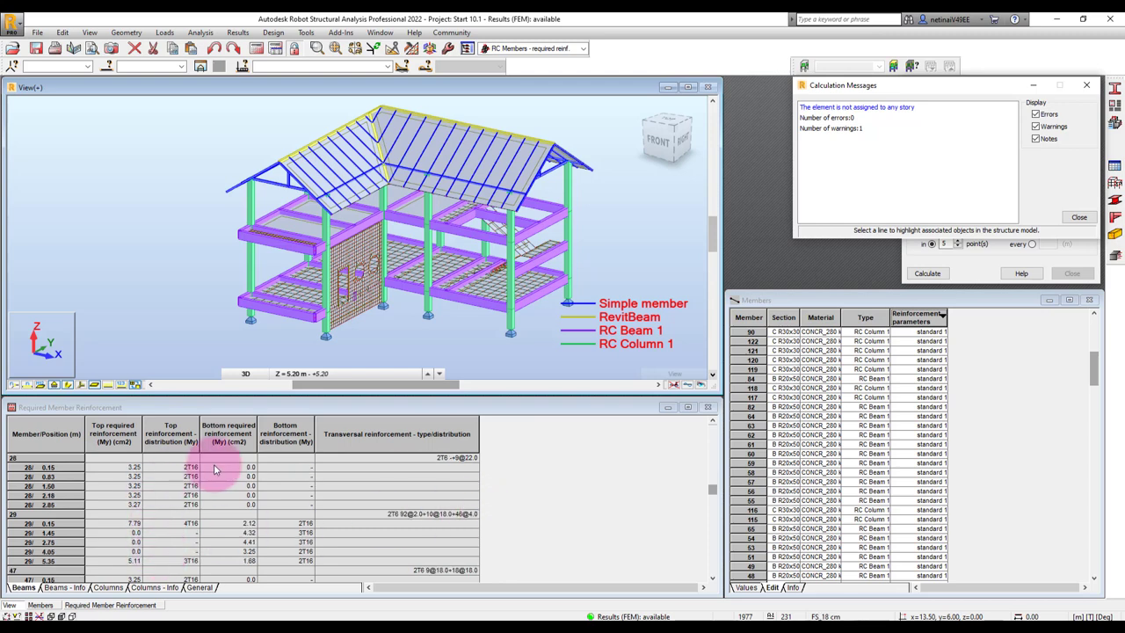
scroll(219, 465, down, 1)
scroll(182, 476, down, 10)
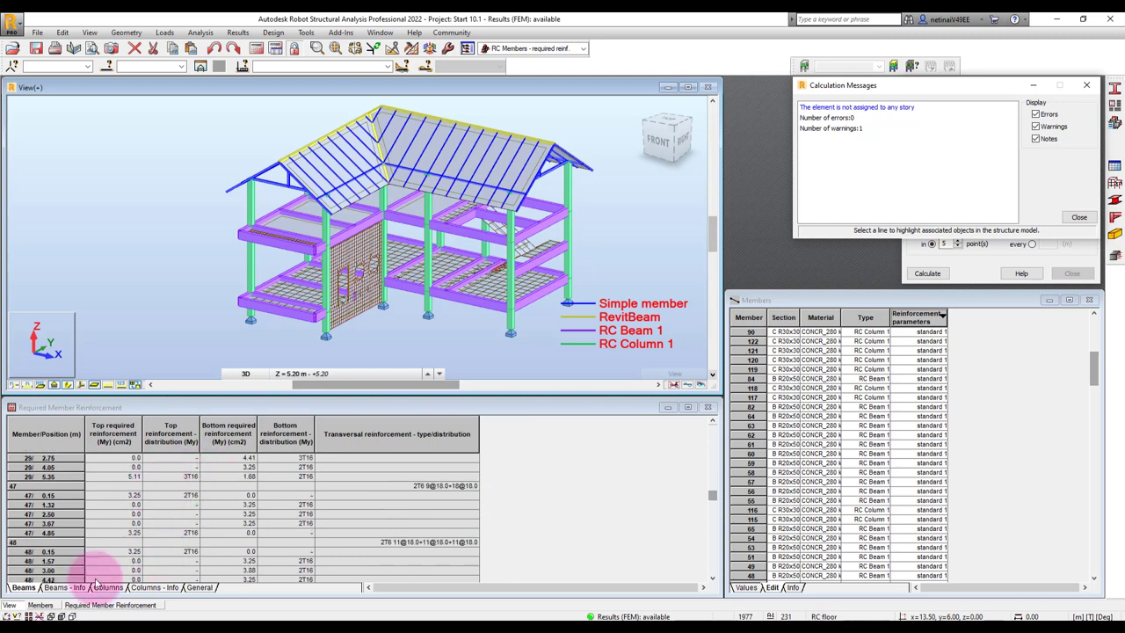
scroll(204, 531, down, 3)
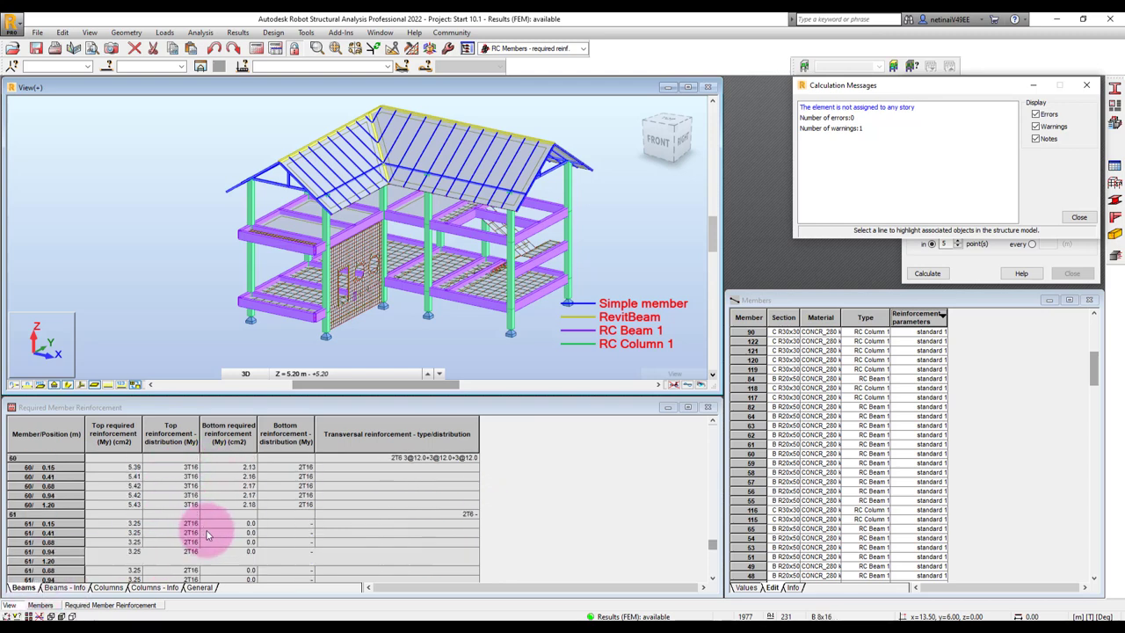
scroll(214, 528, down, 3)
scroll(185, 533, down, 4)
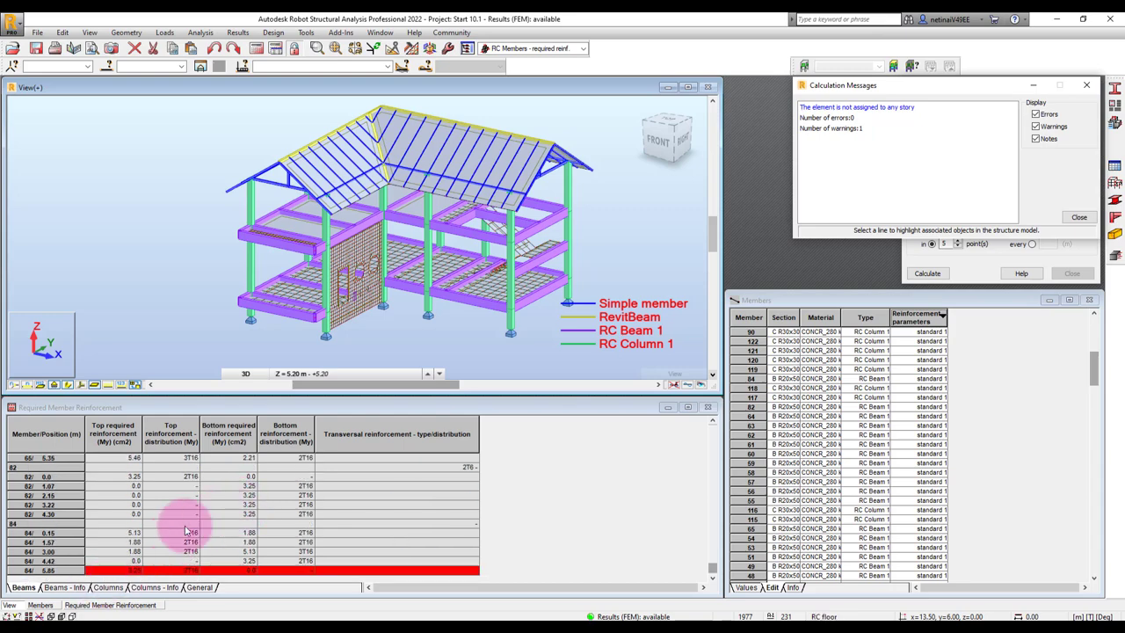
click(25, 531)
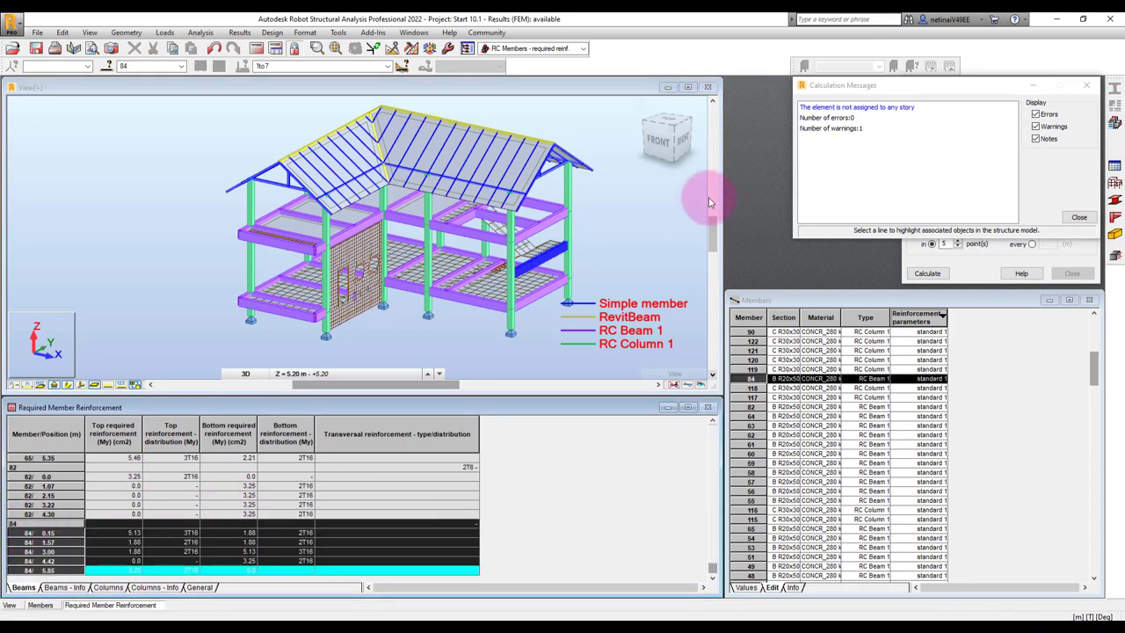
Step: Locate beam 84 in the 3D model, then deselect it
scroll(557, 253, up, 2)
scroll(563, 274, up, 3)
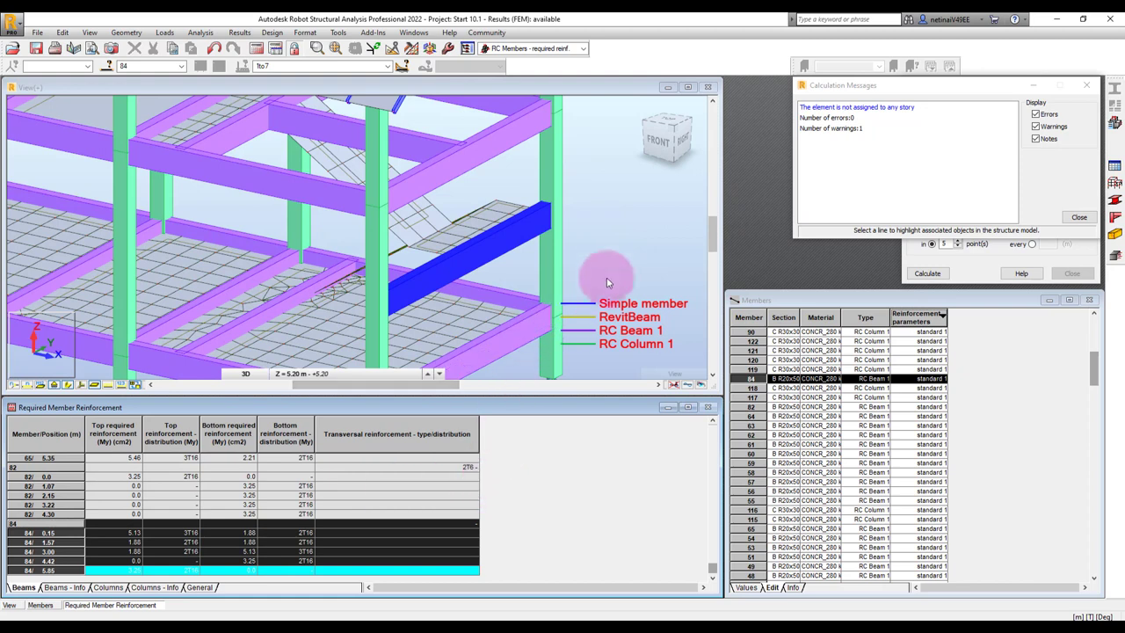
click(606, 278)
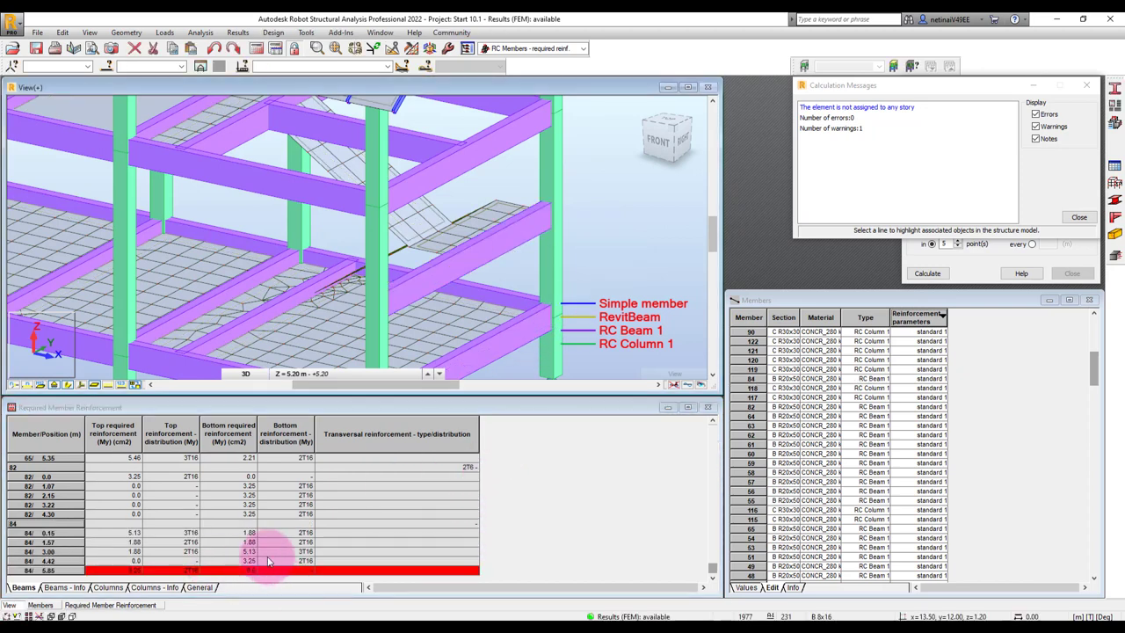
click(528, 246)
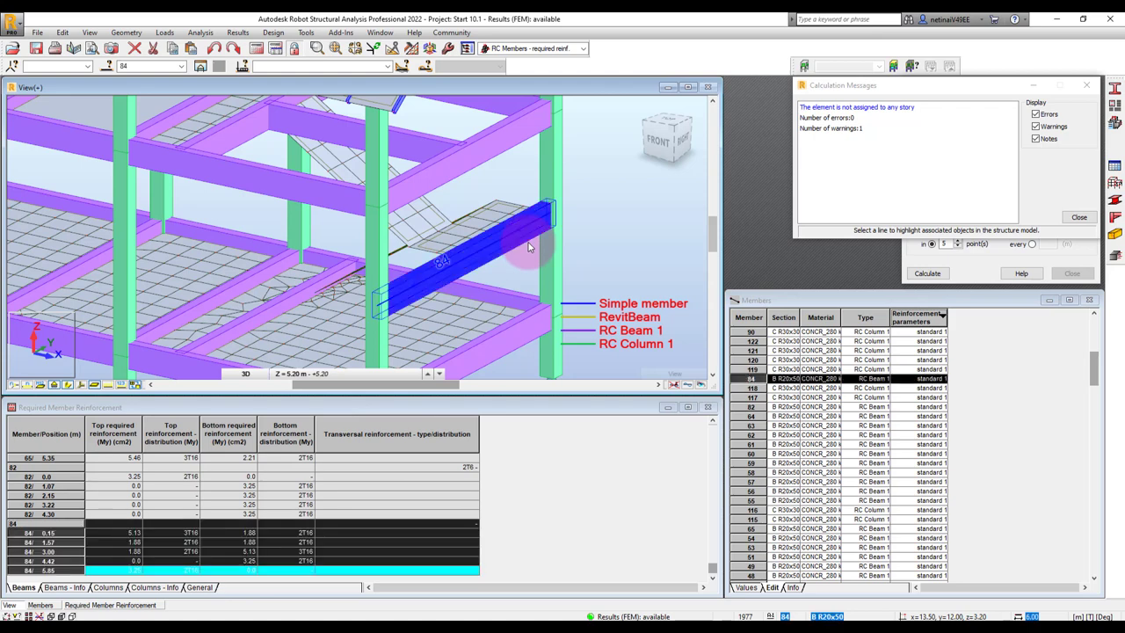
click(590, 228)
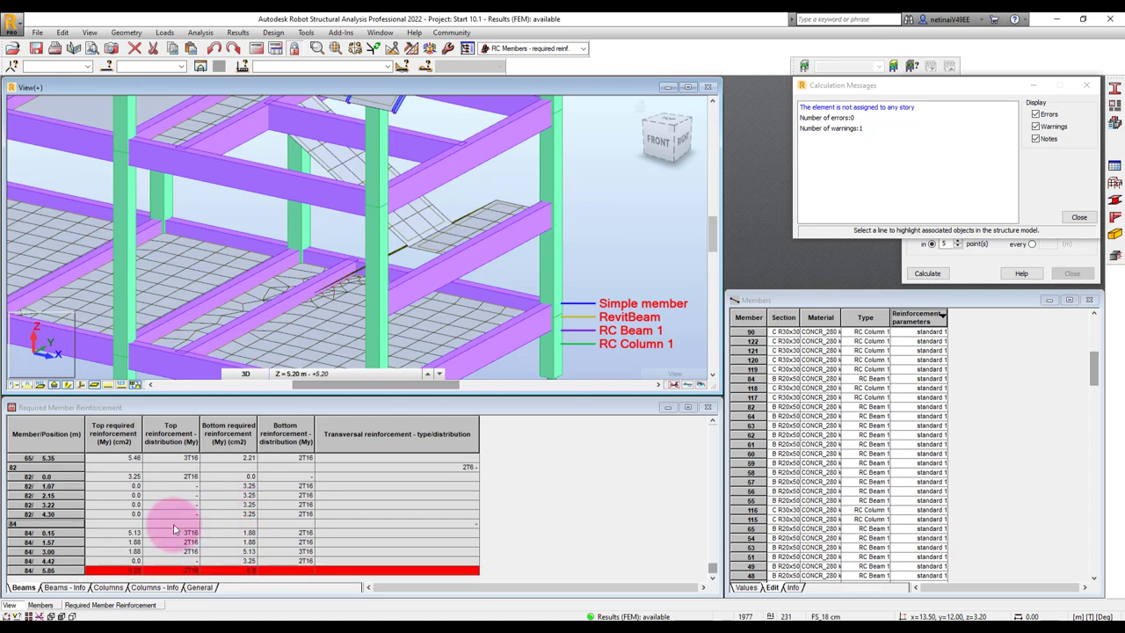
Step: Review the column reinforcement results in the Columns table
click(108, 587)
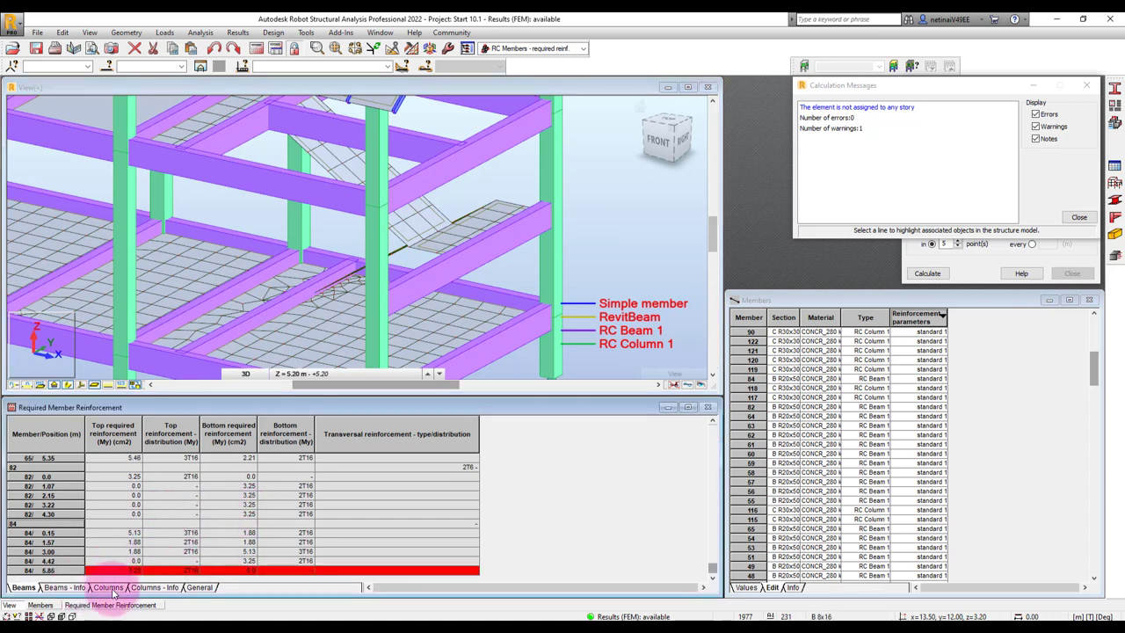
scroll(283, 517, up, 5)
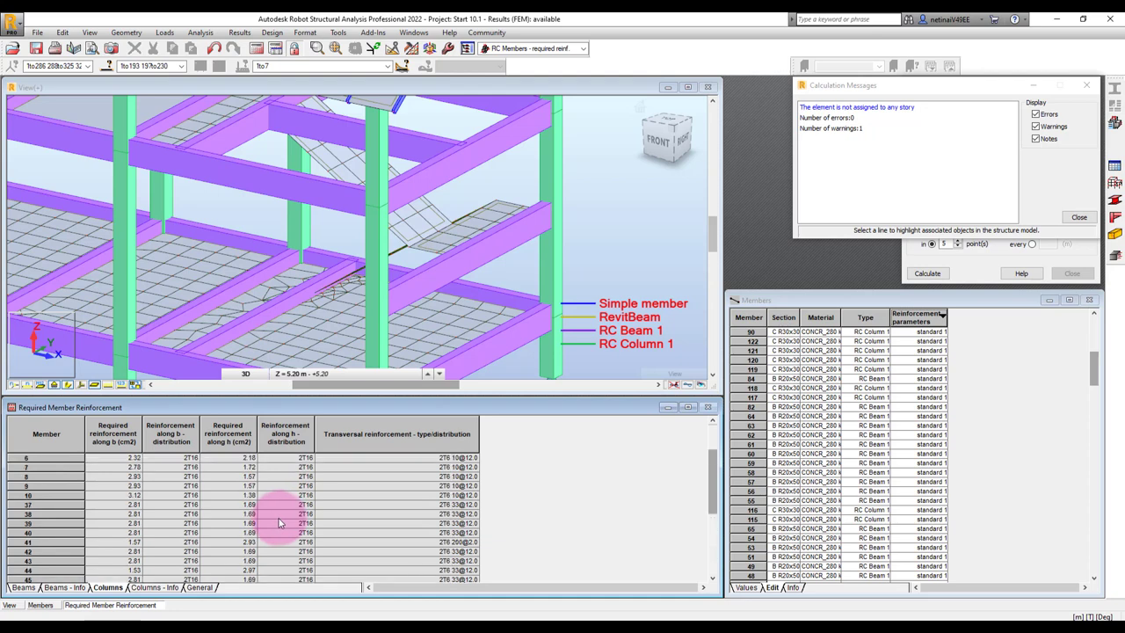
scroll(263, 520, up, 1)
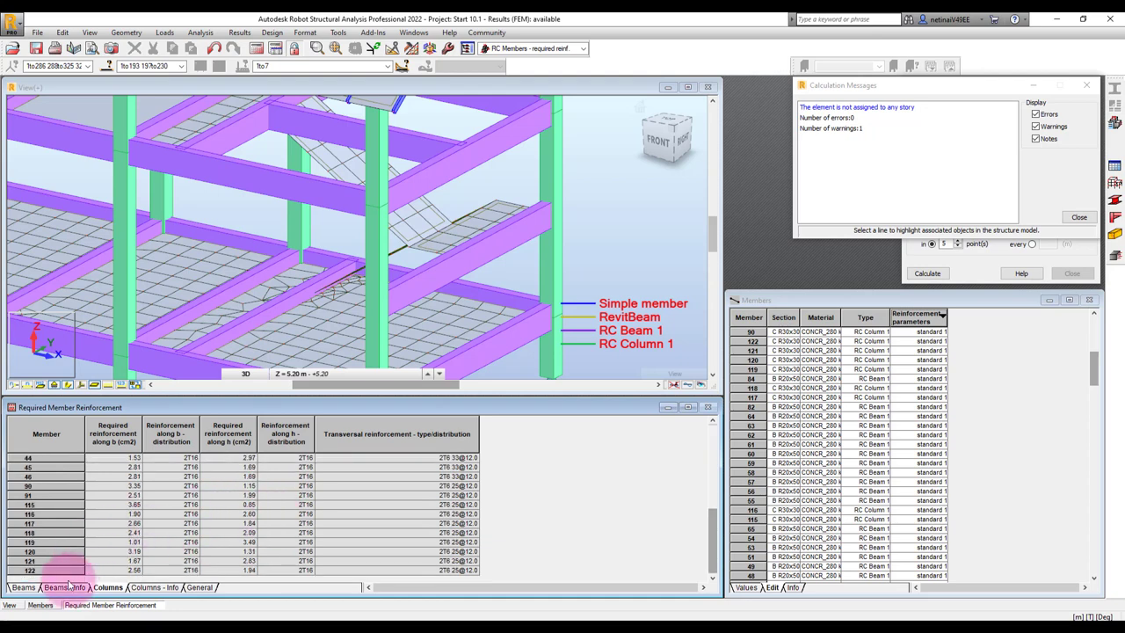
scroll(263, 497, down, 1)
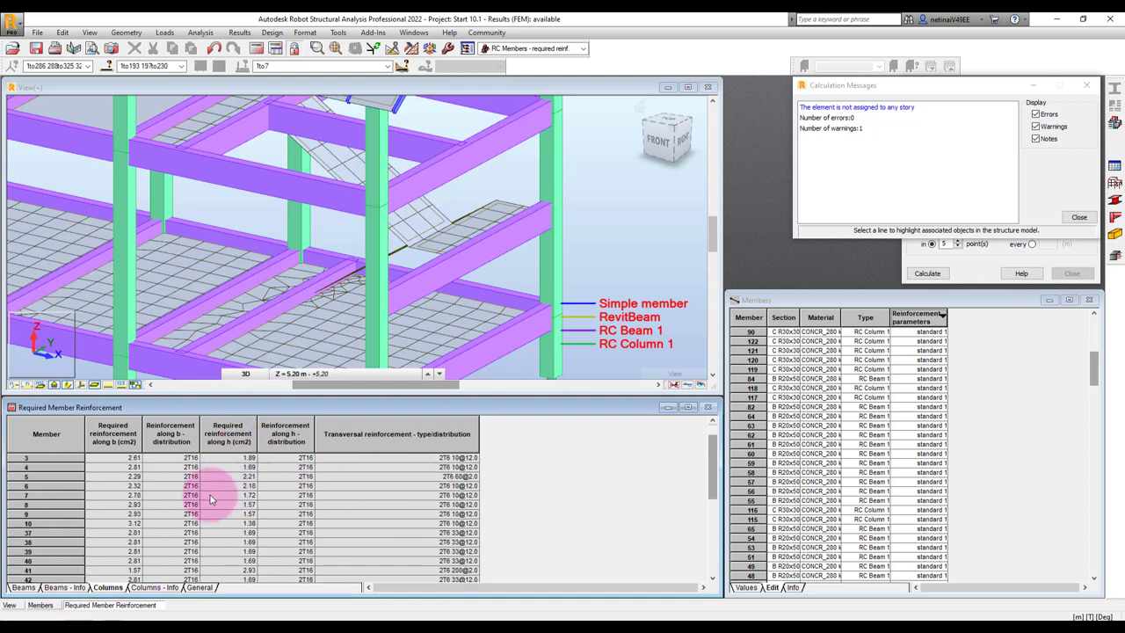
scroll(202, 502, down, 5)
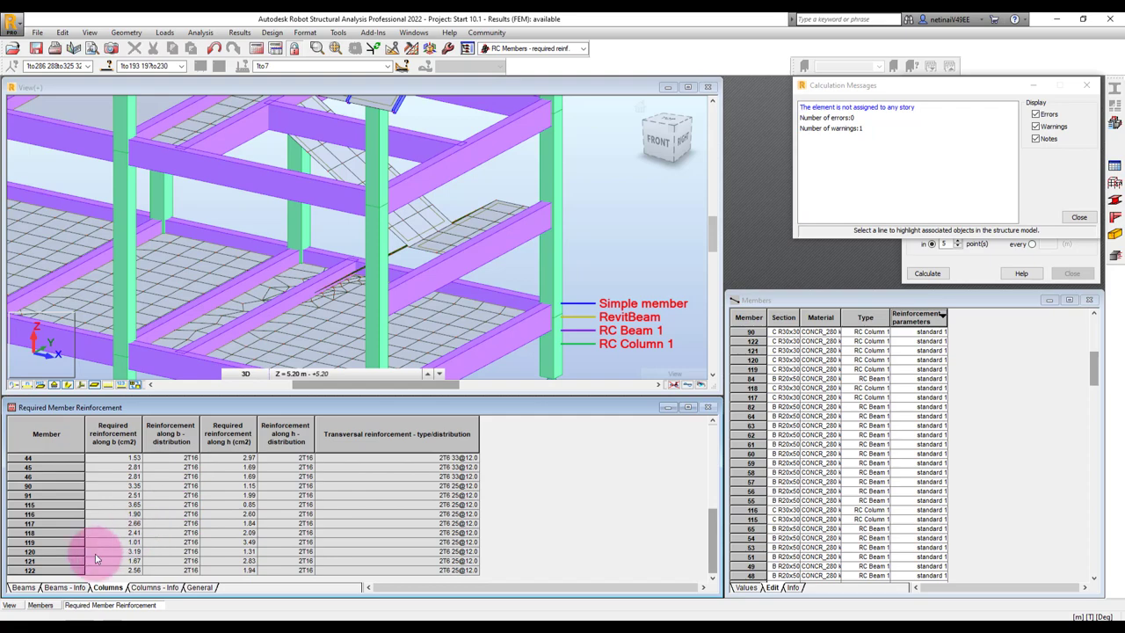
Step: Return to the Beams results and select member 11's rows, zooming onto that beam
click(19, 587)
scroll(602, 273, down, 2)
scroll(609, 286, down, 2)
scroll(609, 287, down, 1)
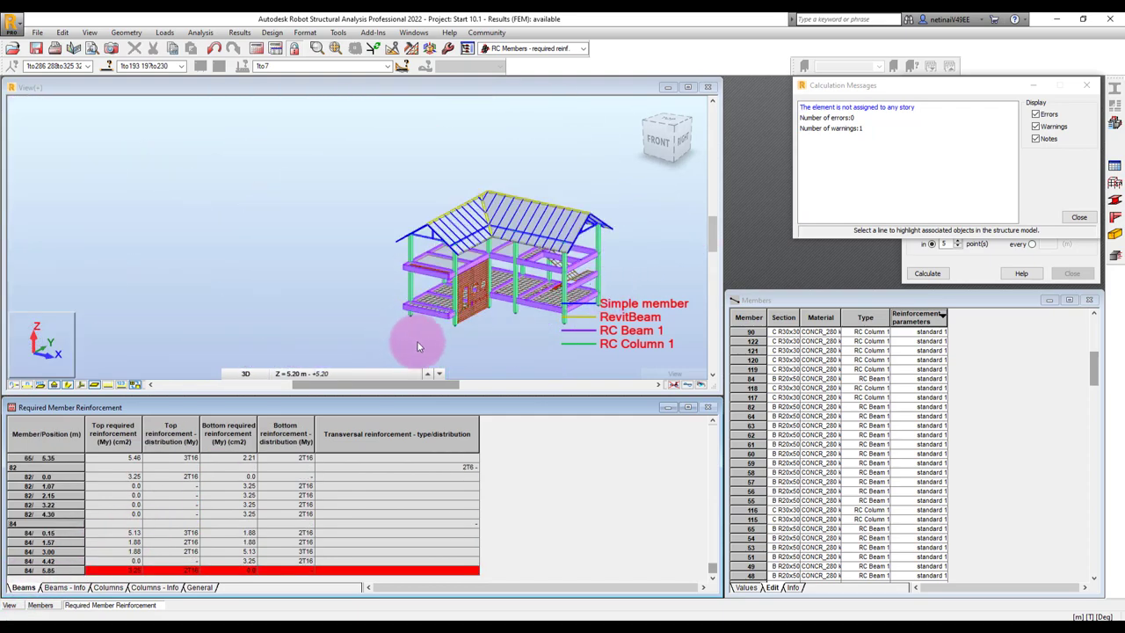
scroll(418, 348, up, 2)
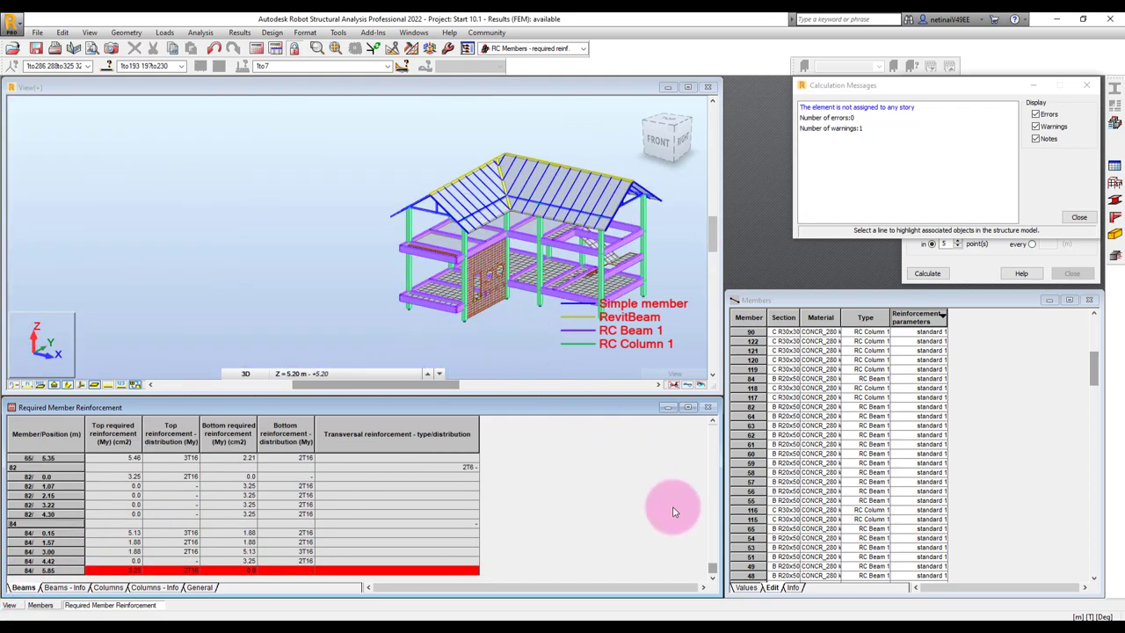
click(712, 426)
click(40, 468)
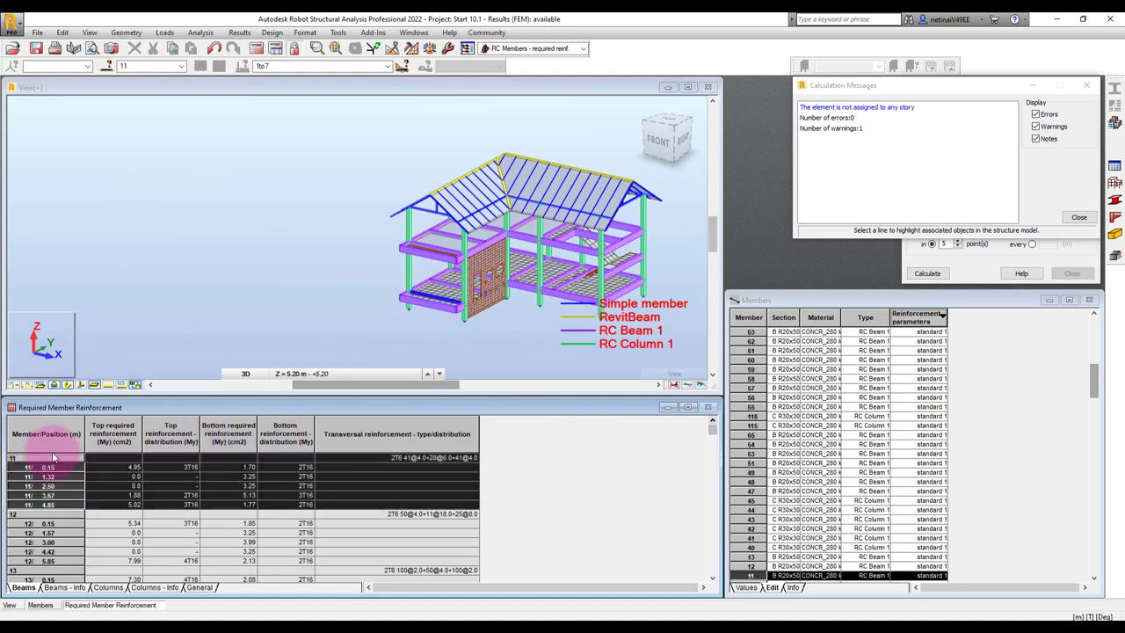
scroll(439, 312, up, 3)
scroll(398, 316, up, 1)
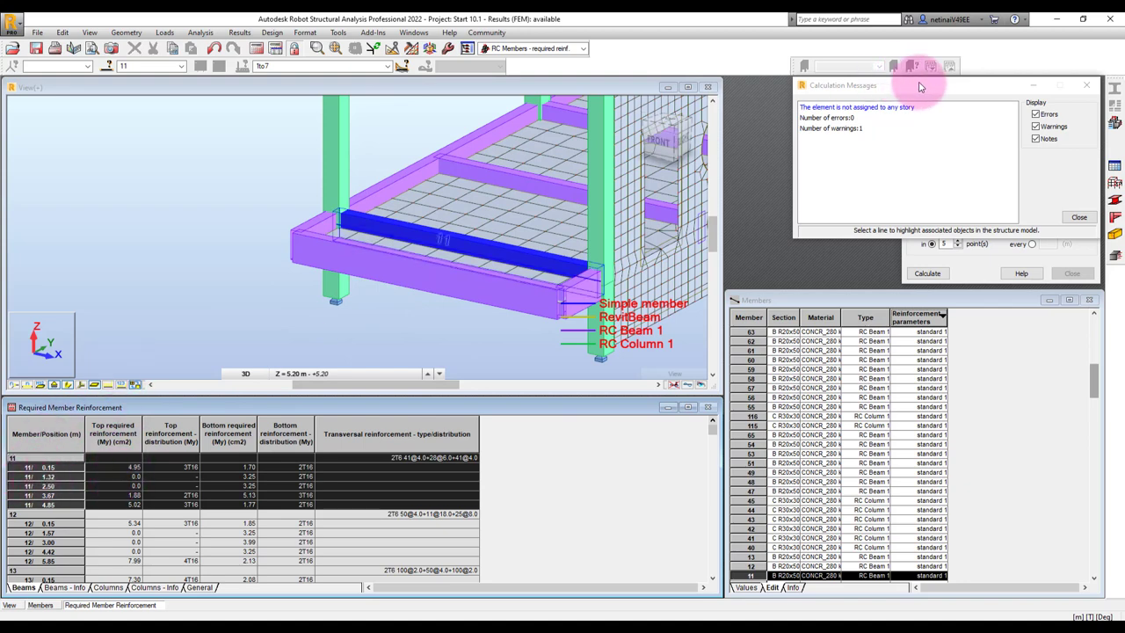
Step: Move Calculation Messages aside, check the 5 beam calculation points, and return to the results table
drag(917, 84, 123, 160)
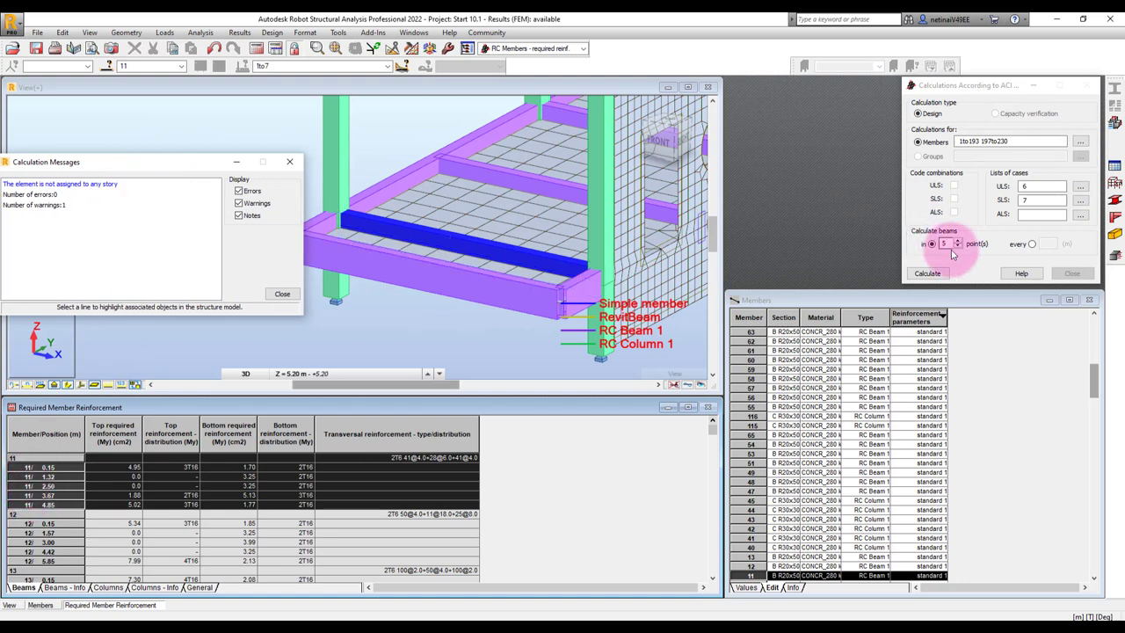
click(949, 249)
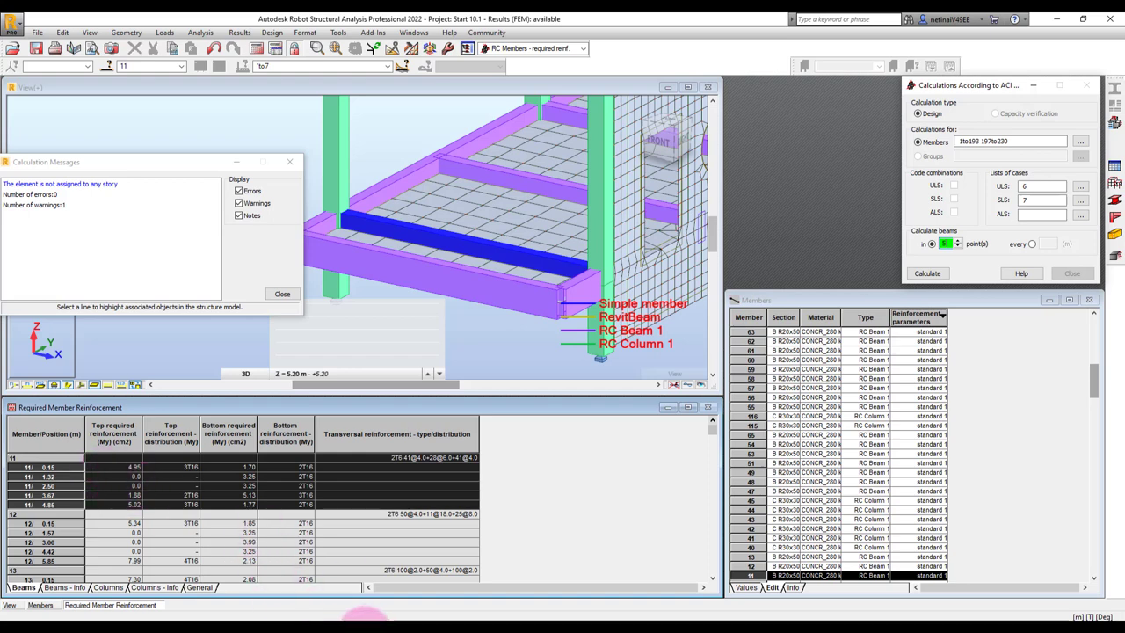
click(134, 474)
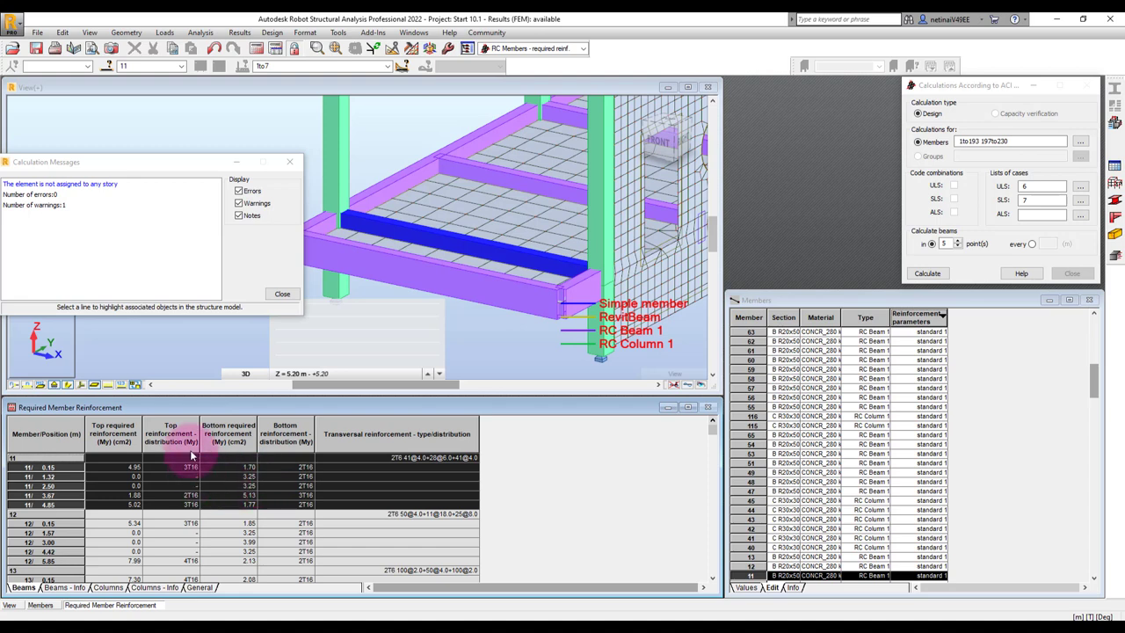
click(171, 433)
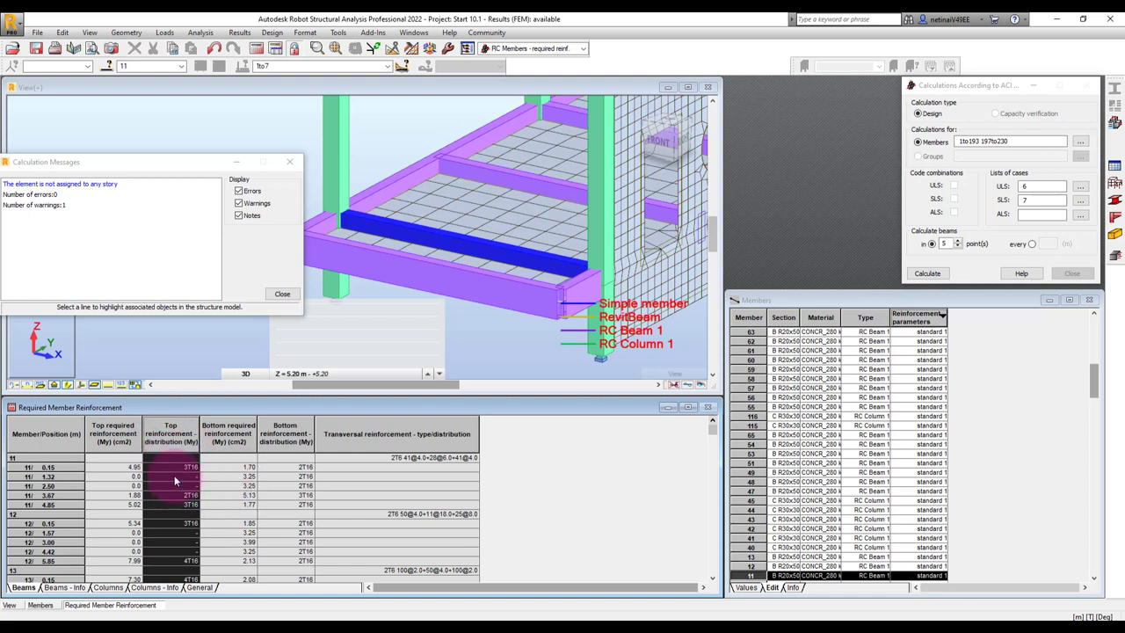
click(243, 442)
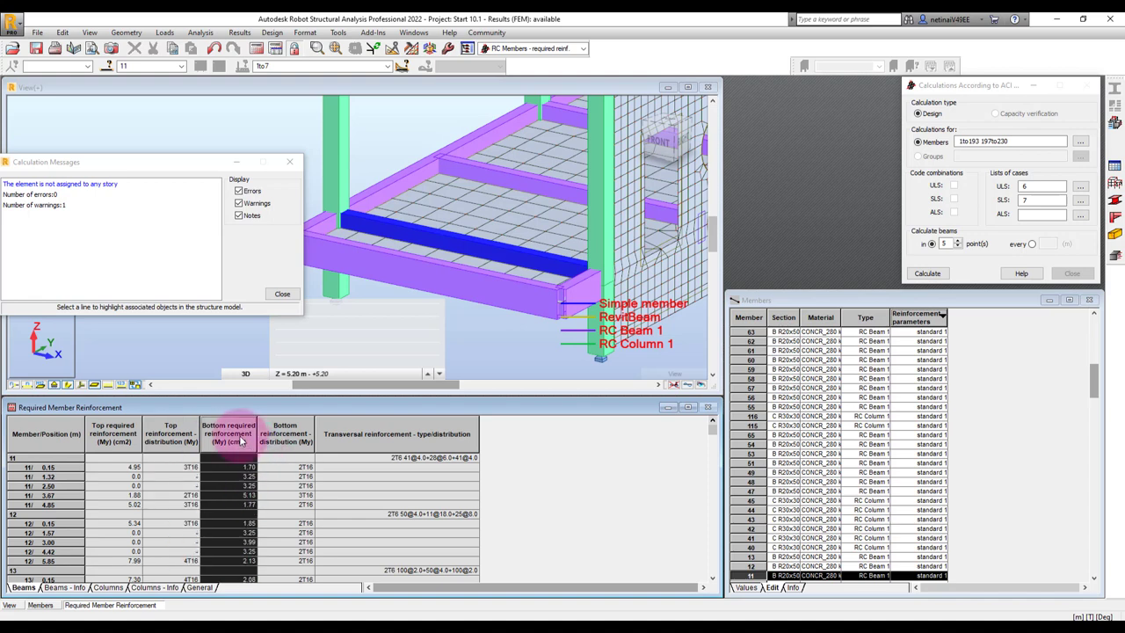
click(236, 497)
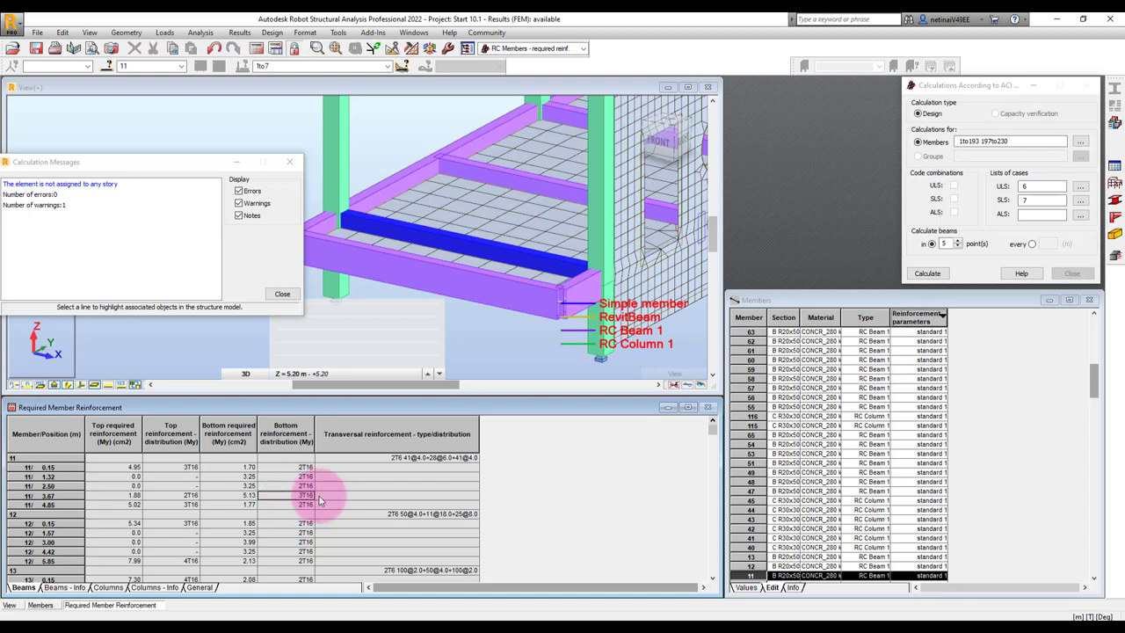
click(417, 474)
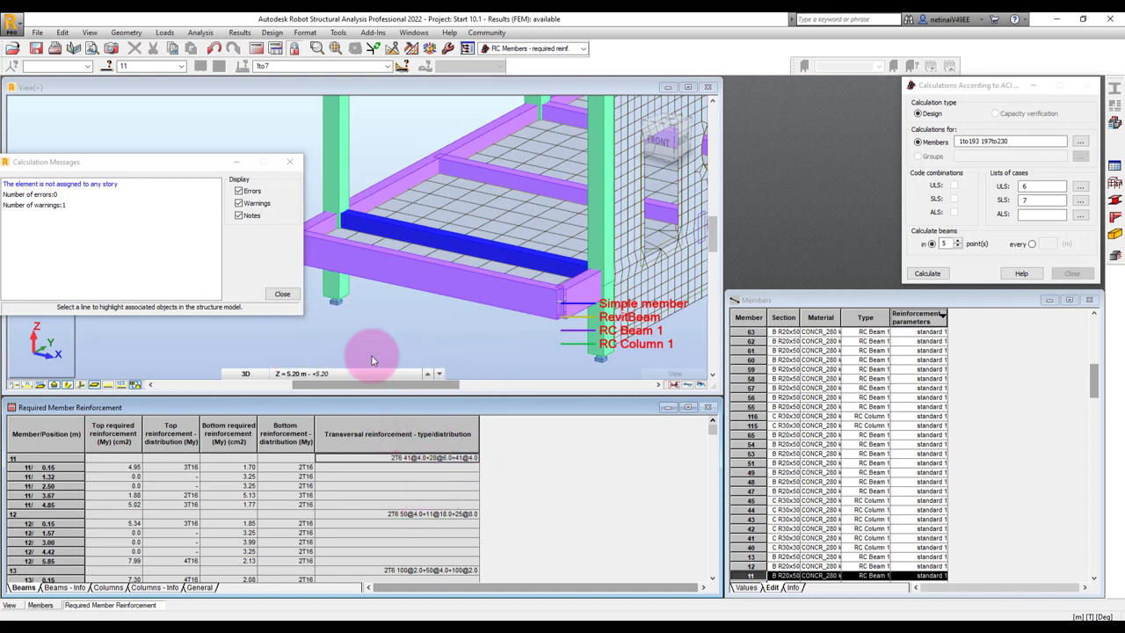
Step: Close Calculation Messages, clear the selection, and switch the view to Level 2 (3.00 m)
click(290, 164)
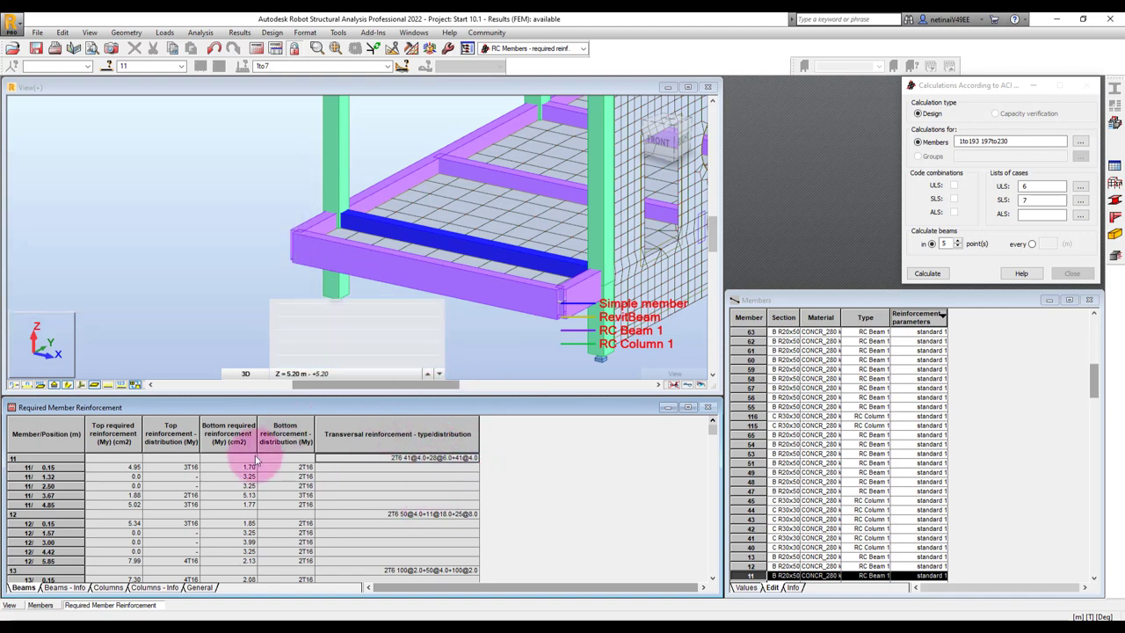
click(164, 326)
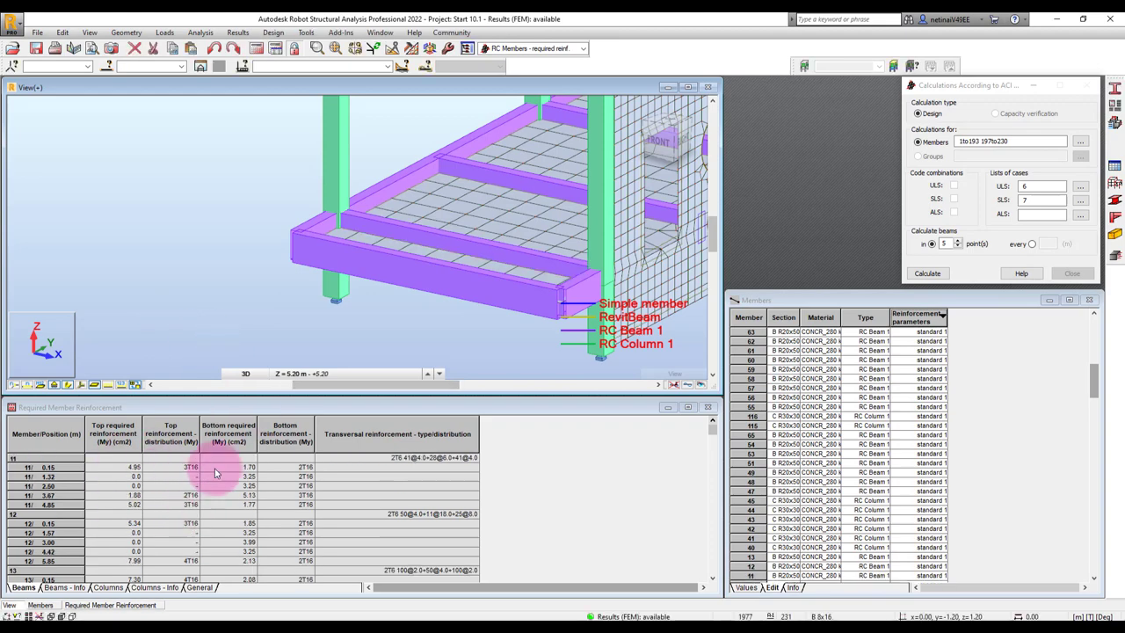
click(427, 374)
click(307, 347)
scroll(264, 324, down, 3)
scroll(240, 309, down, 3)
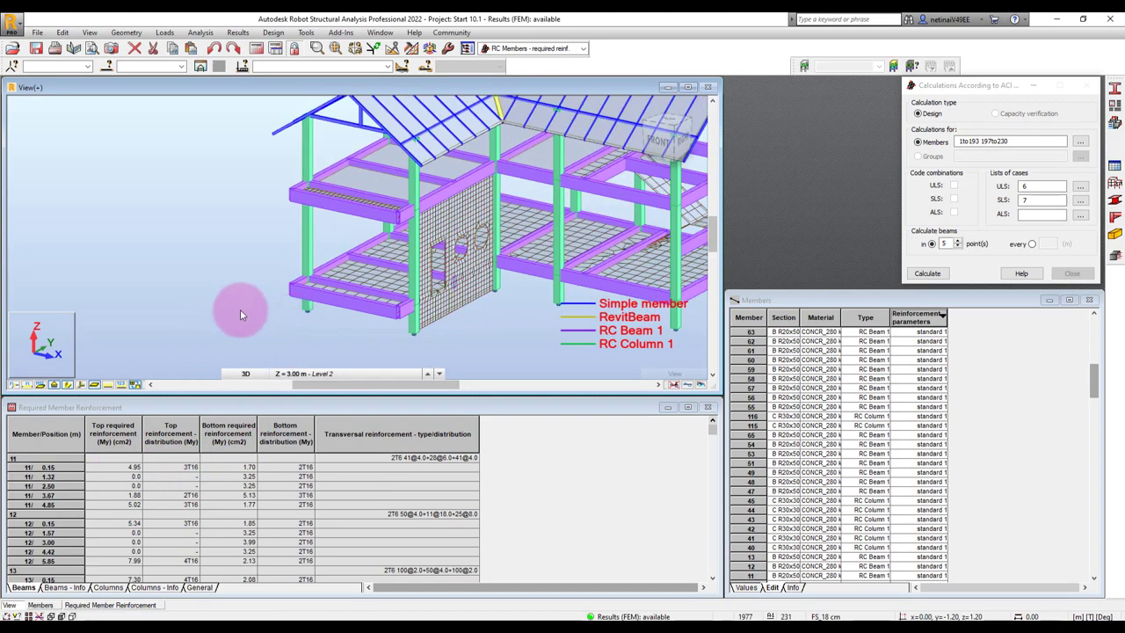
scroll(239, 310, up, 2)
Step: Switch to the Geometry layout with section shapes, floor mesh and roof cladding hidden
click(549, 49)
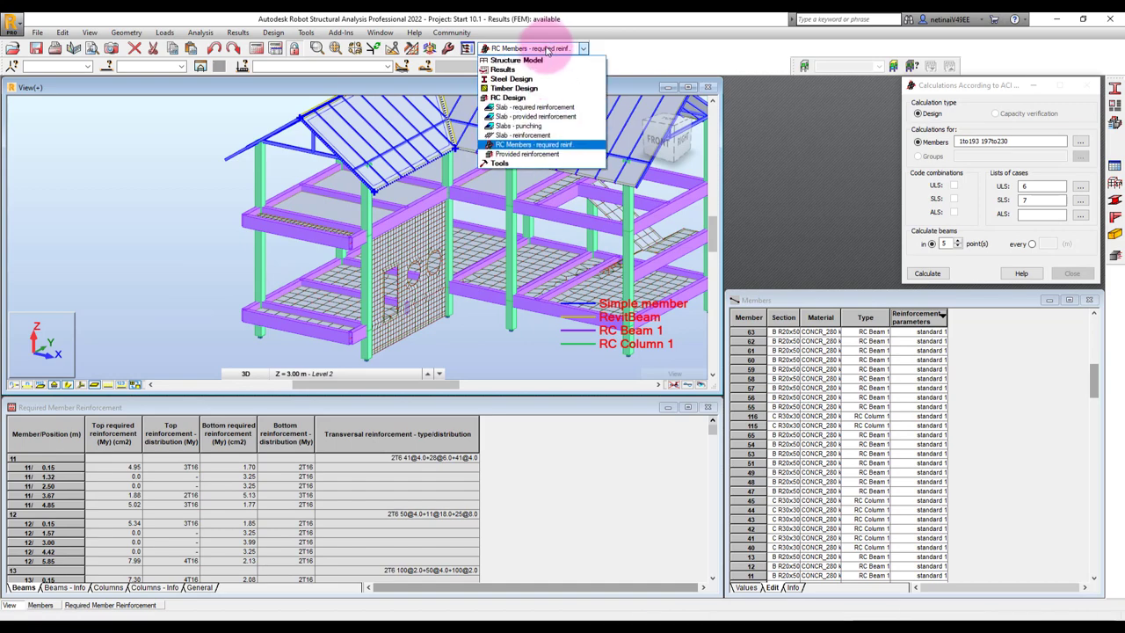
click(517, 69)
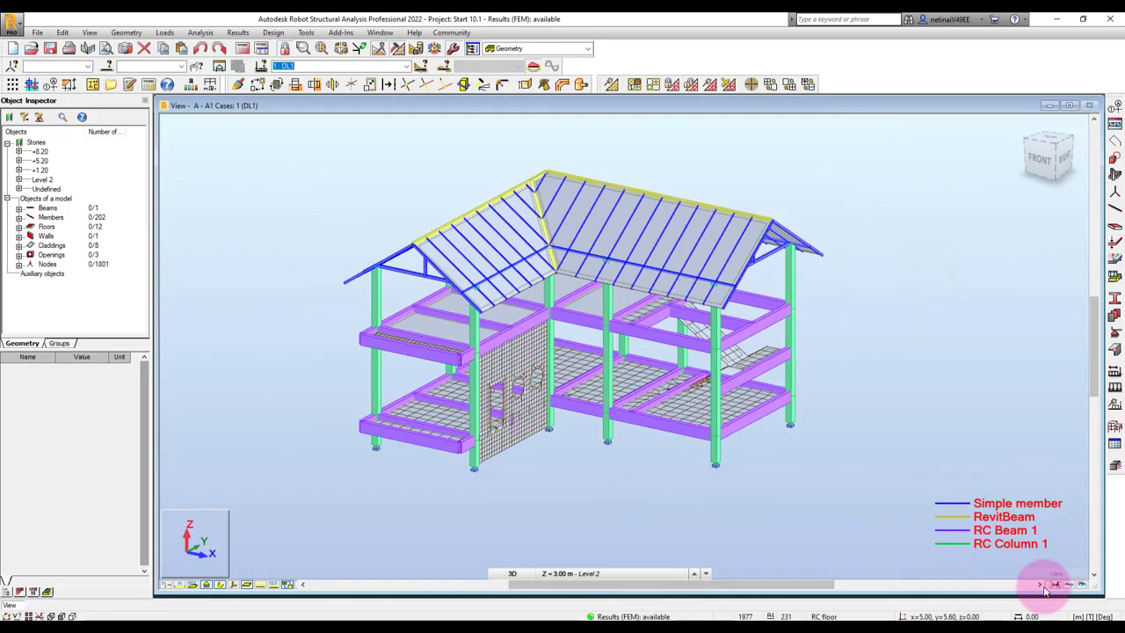
click(1055, 585)
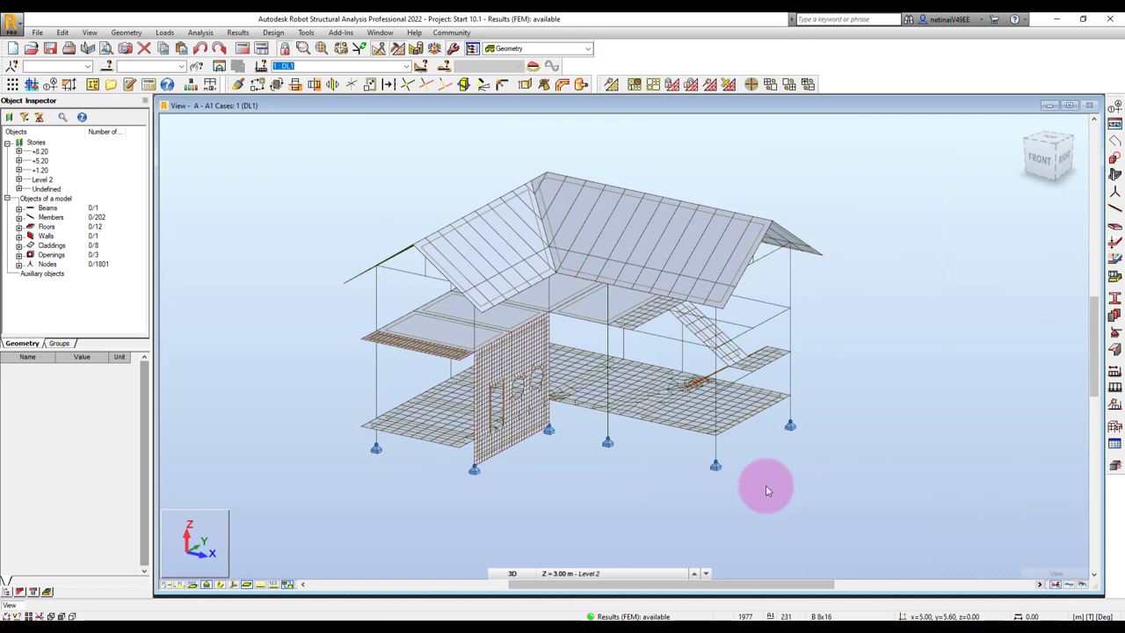
click(290, 583)
click(247, 584)
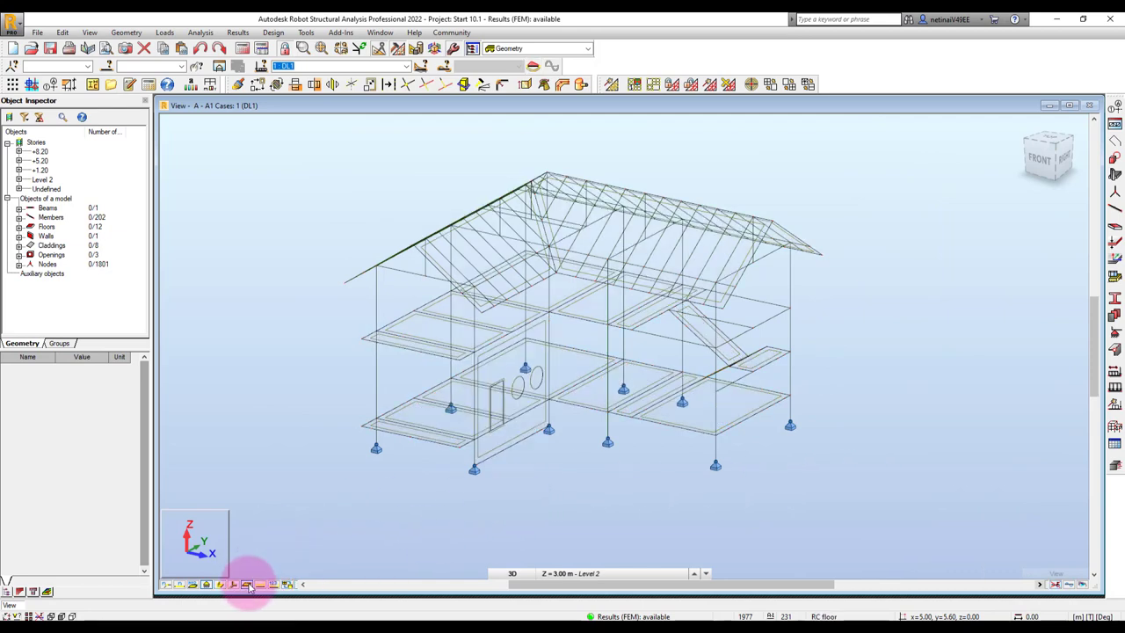
Step: Turn off panel contours in the view's Display settings
right_click(276, 321)
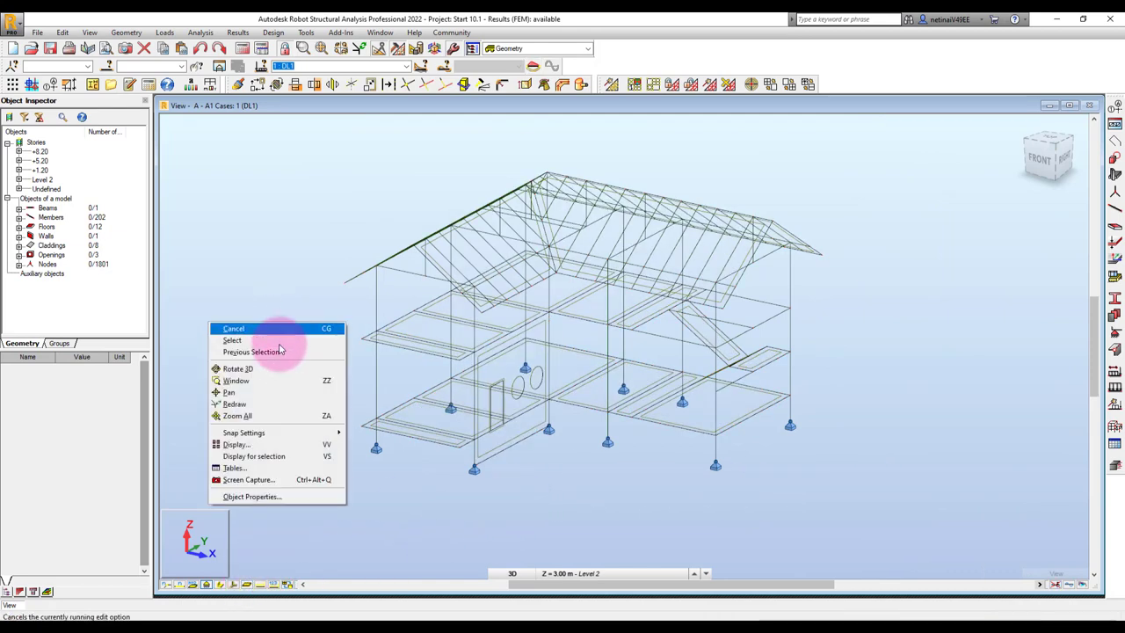
click(238, 444)
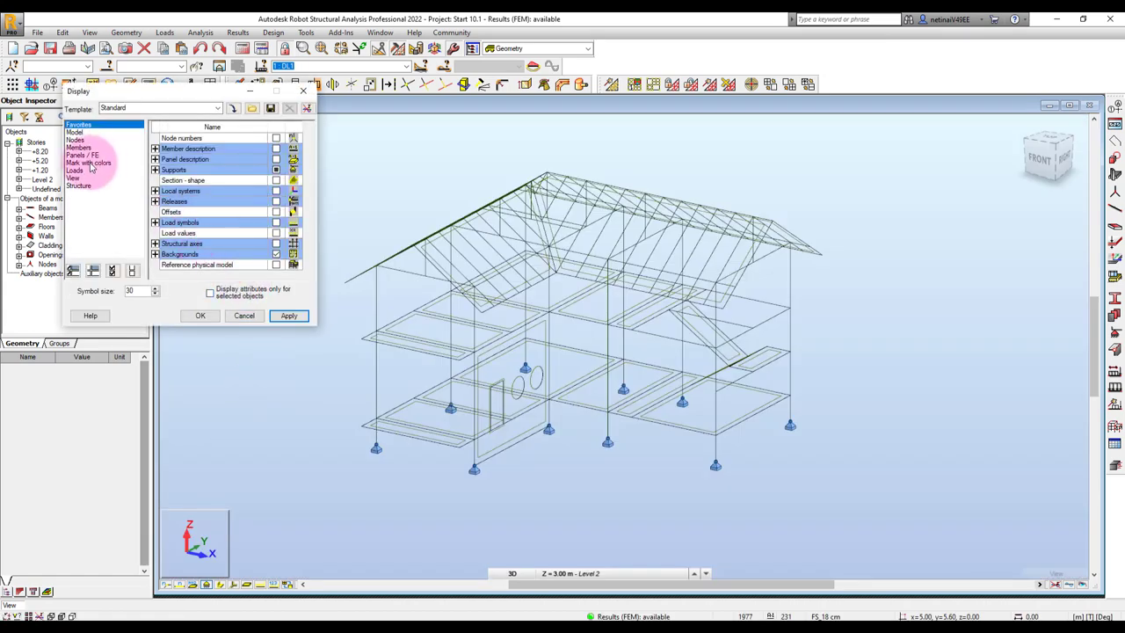
click(82, 156)
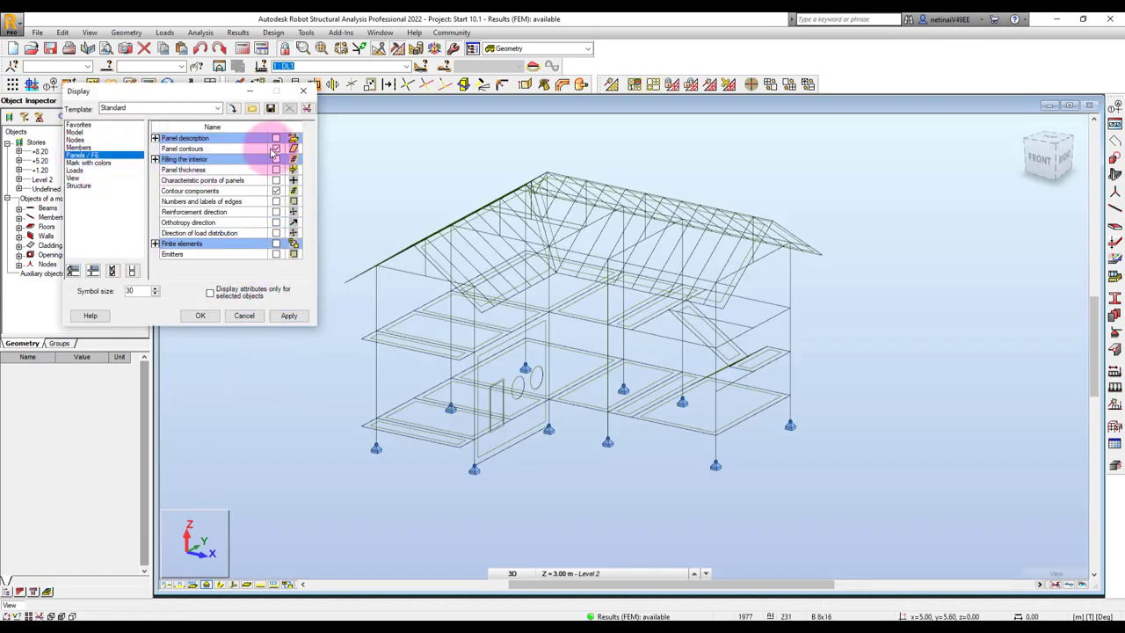
click(277, 149)
click(288, 315)
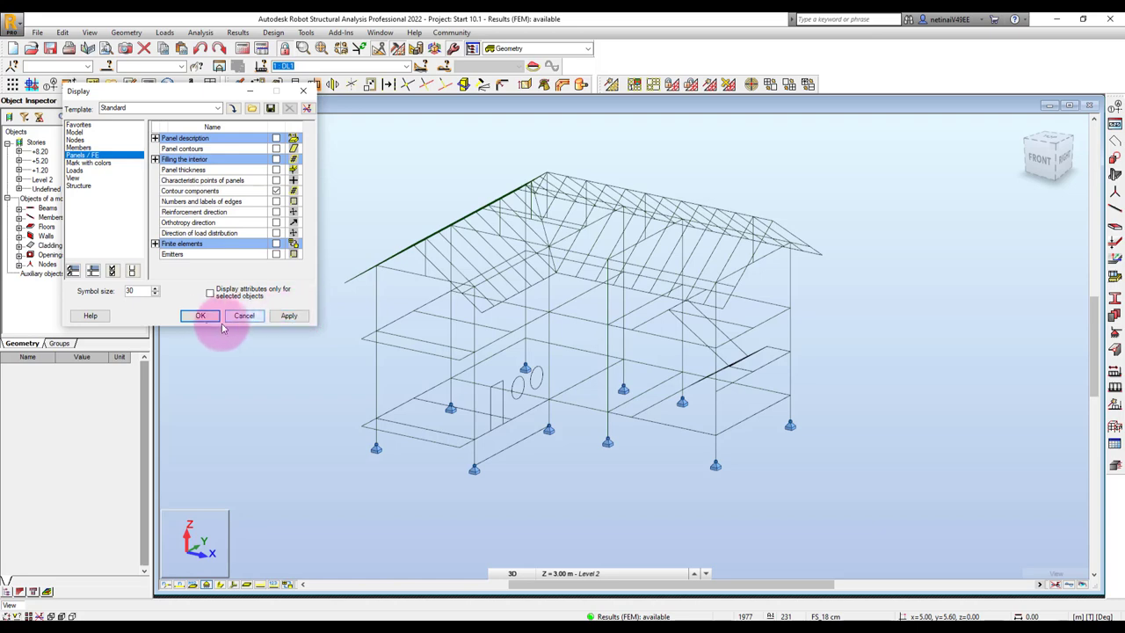
click(193, 318)
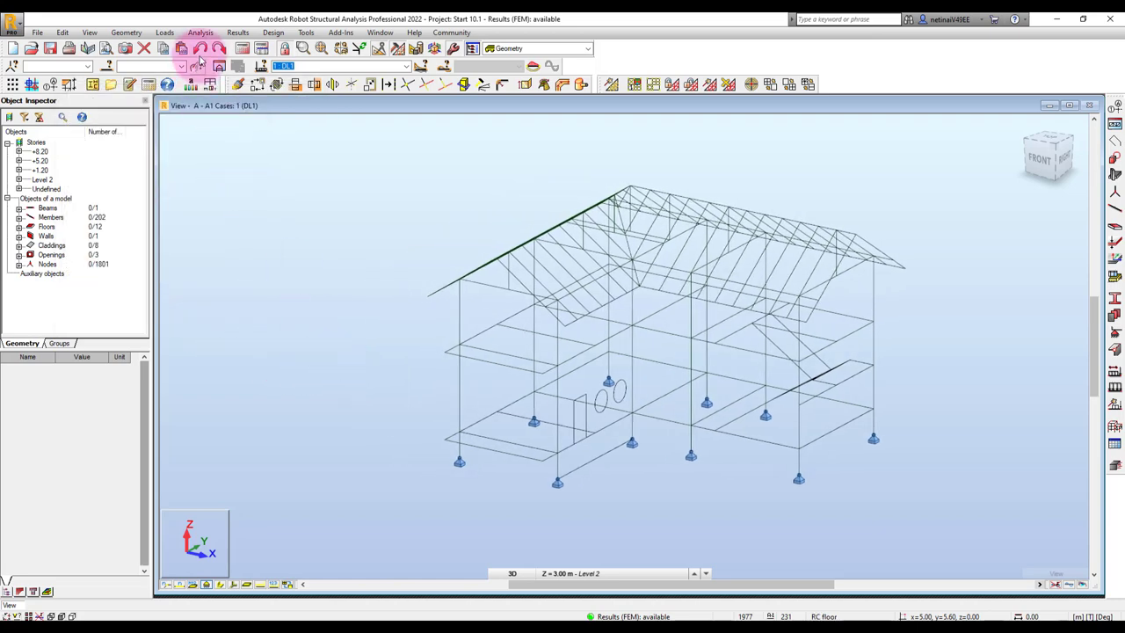
Step: Draw normalized top required reinforcement diagrams on the members
click(239, 33)
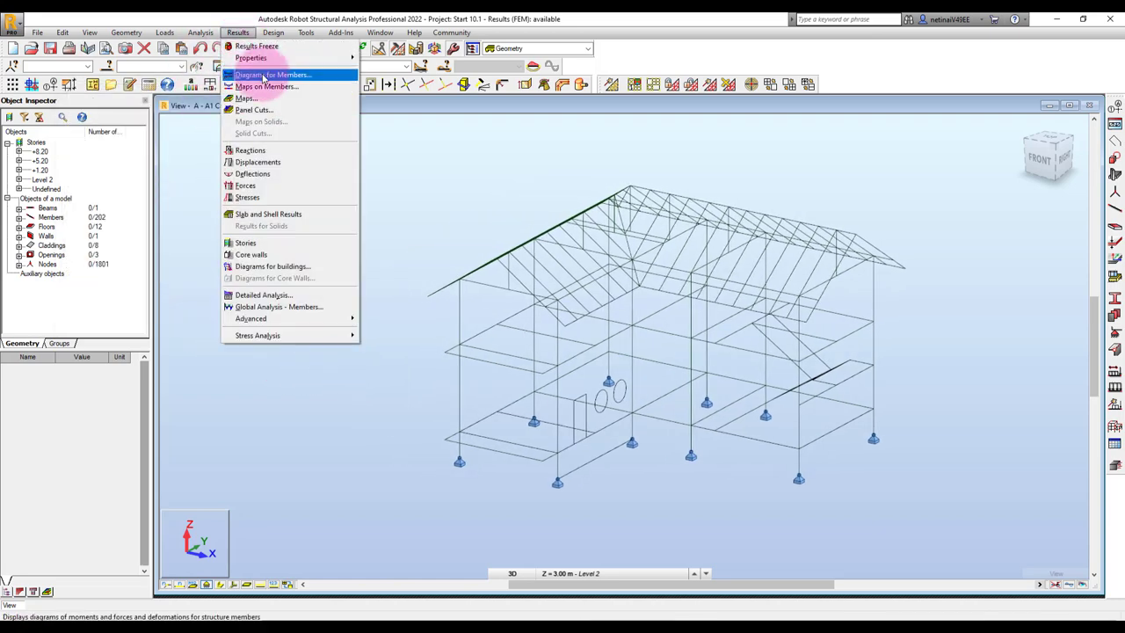
click(264, 77)
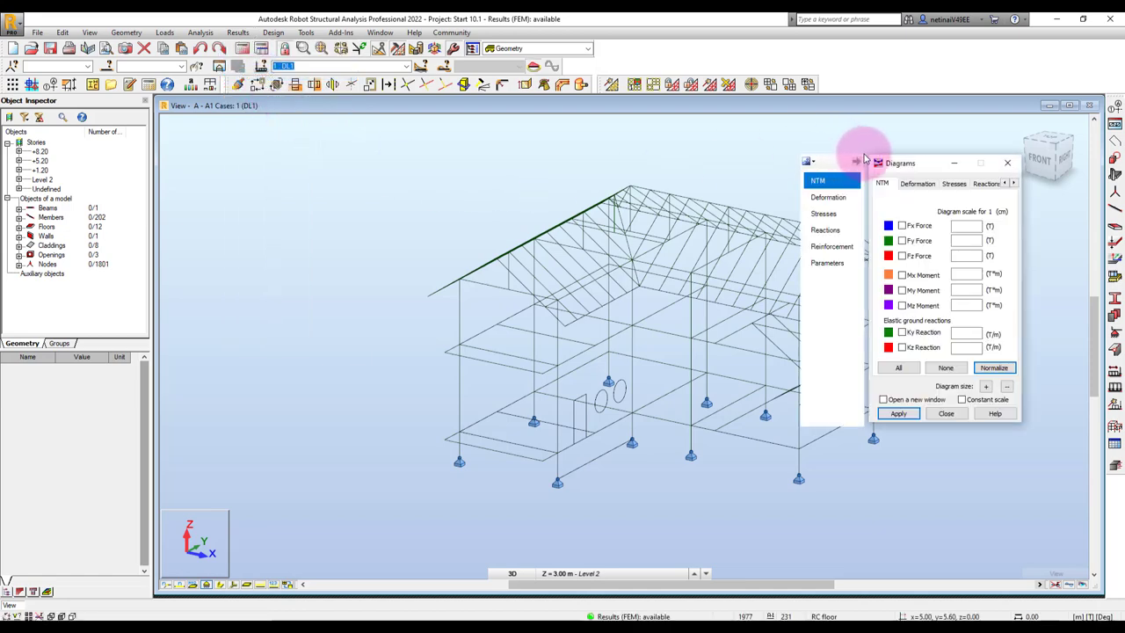
drag(853, 150, 255, 165)
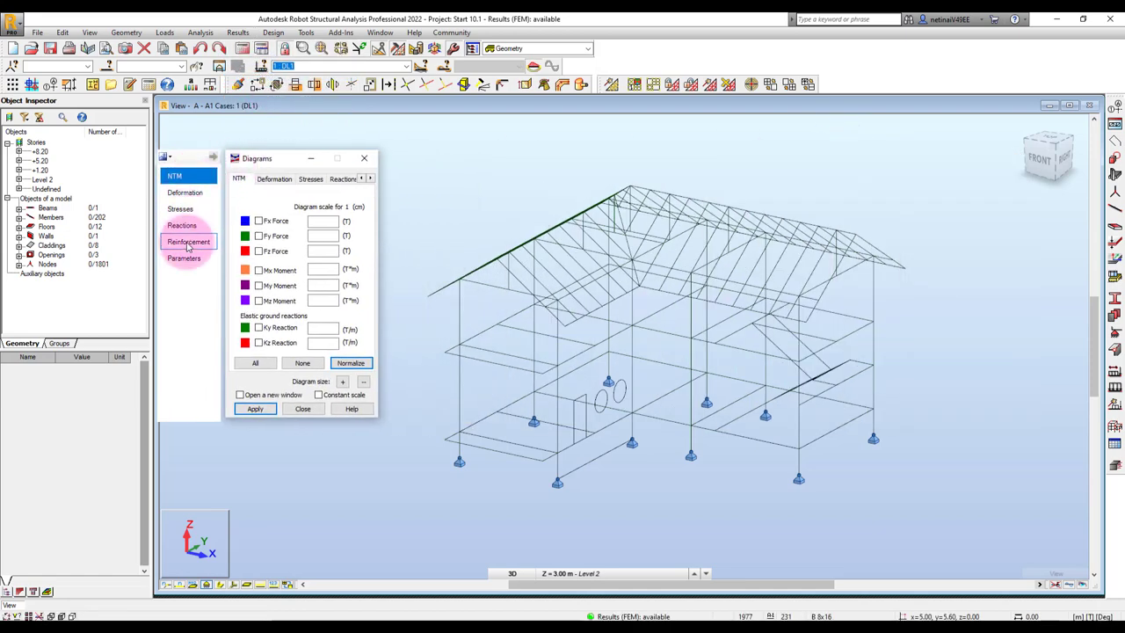
click(200, 242)
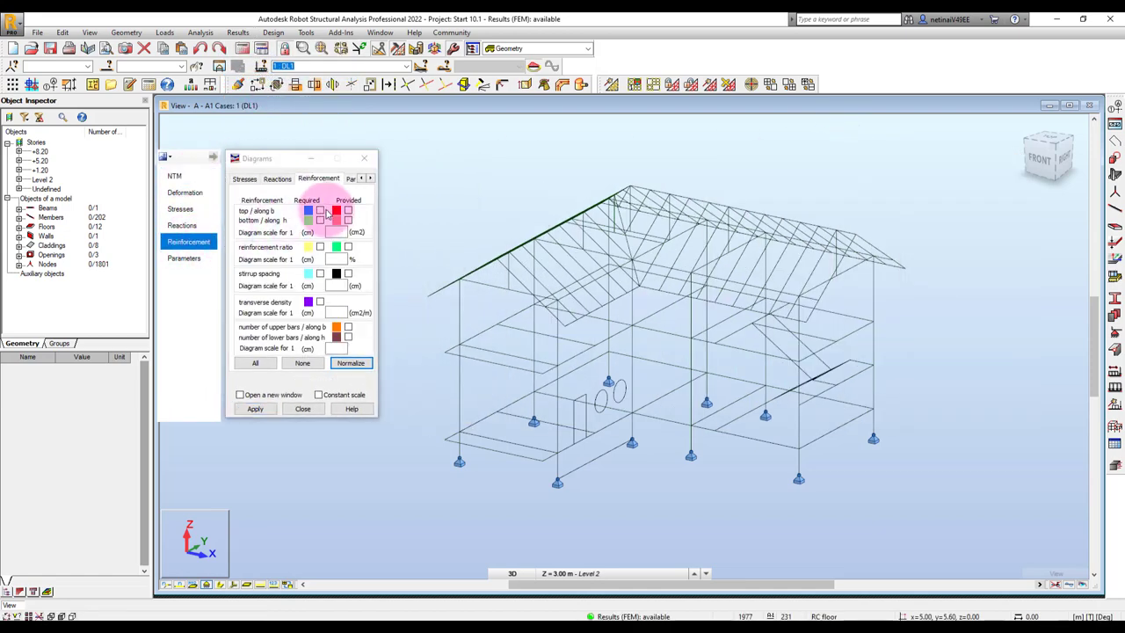
click(320, 212)
click(255, 409)
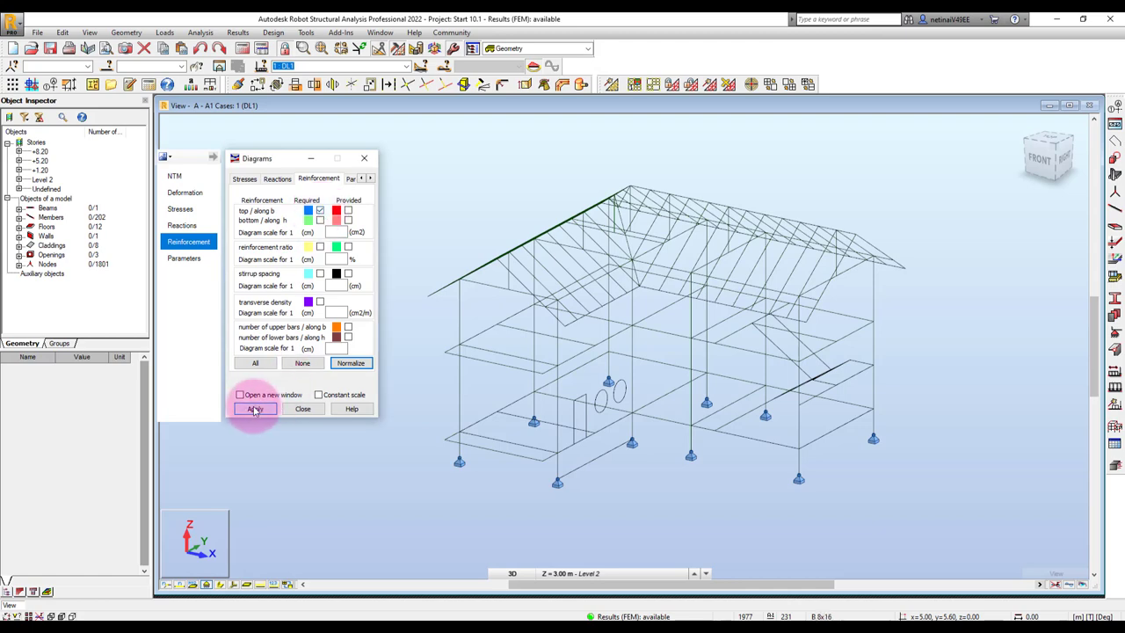
click(346, 364)
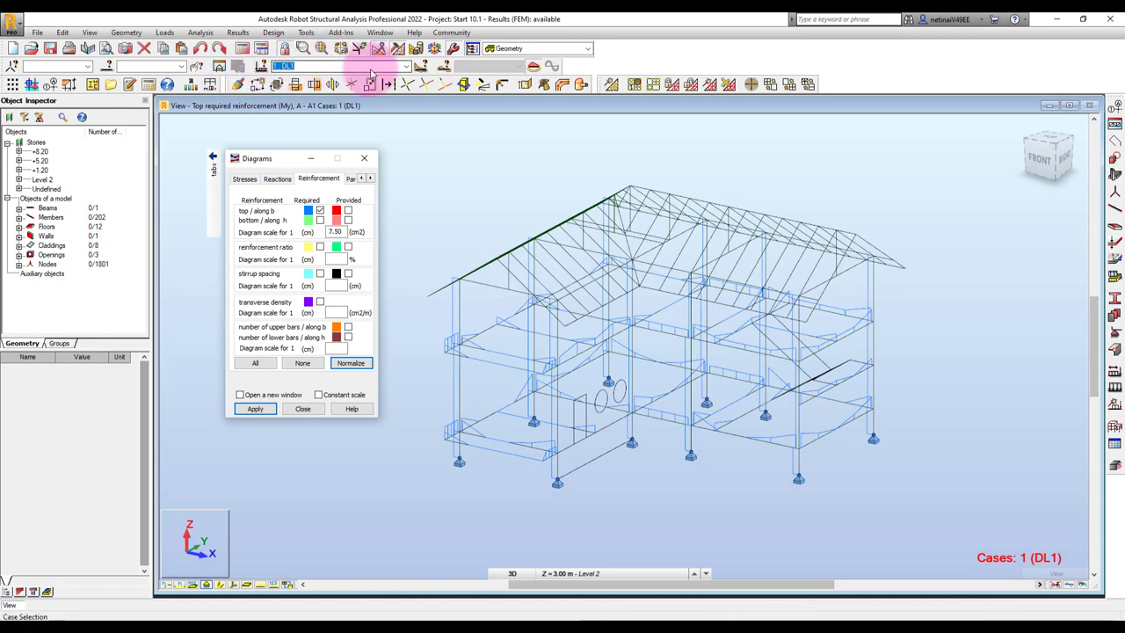
Step: Show case 6 (1.4DL + 1.7LL) diagrams filled, labelled and differentiated
click(407, 70)
click(279, 122)
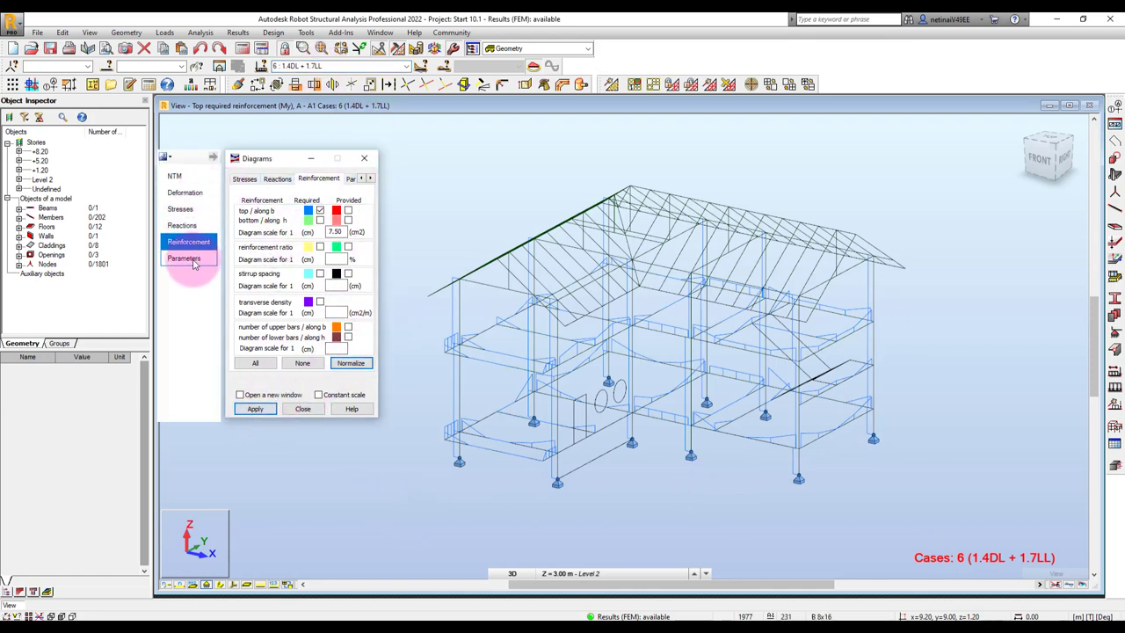
click(184, 258)
click(281, 232)
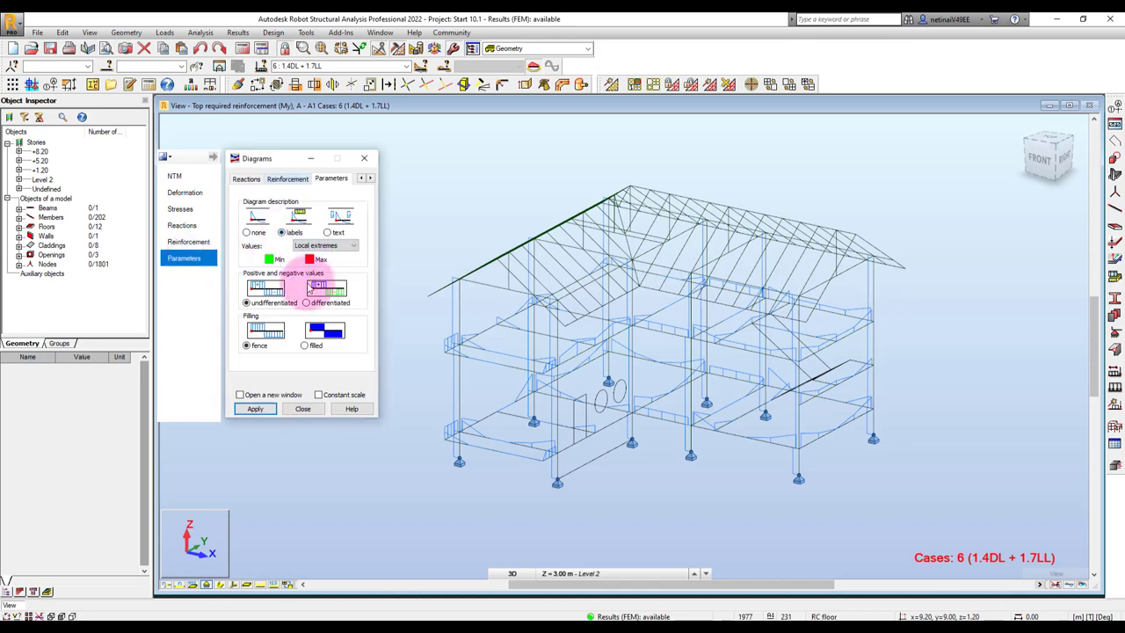
click(306, 303)
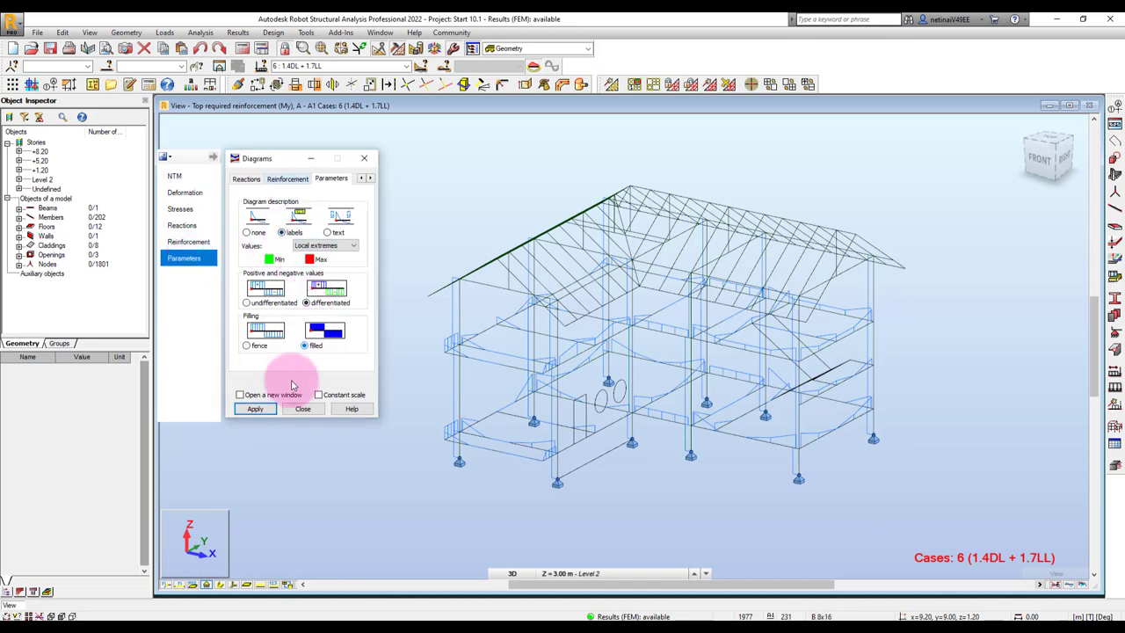
click(255, 409)
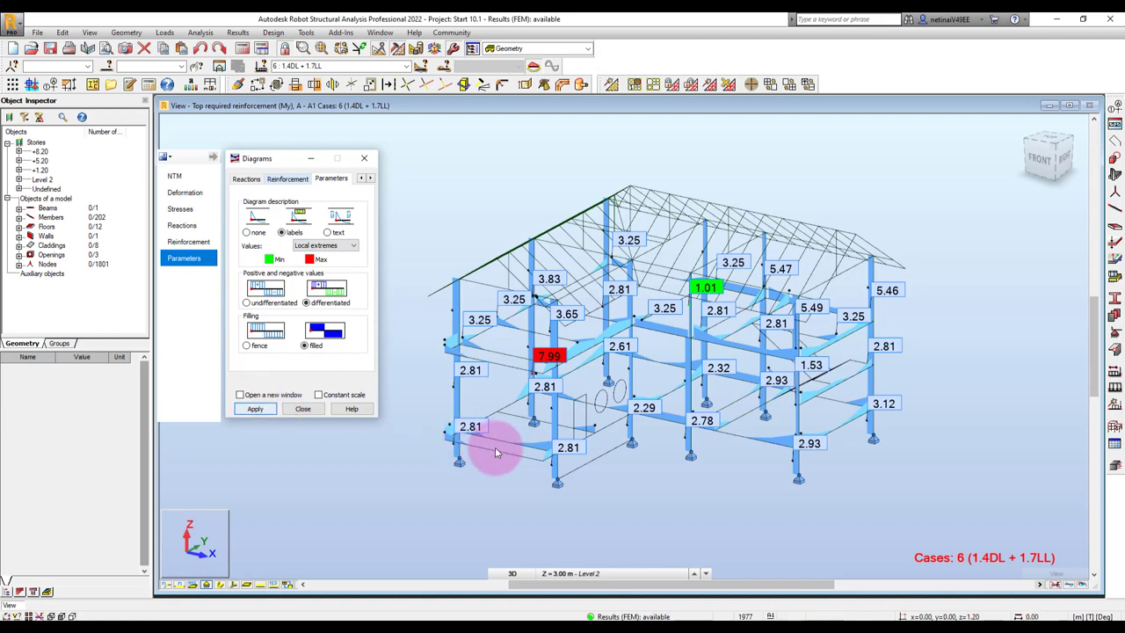
Step: Orbit the model and cut away the roof and upper storeys to expose the frame
scroll(506, 466, up, 3)
mouse_move(529, 466)
shift+middle_down()
mouse_move(805, 478)
mouse_move(803, 465)
mouse_move(827, 454)
mouse_move(776, 480)
mouse_move(639, 506)
shift+middle_up()
scroll(614, 494, down, 3)
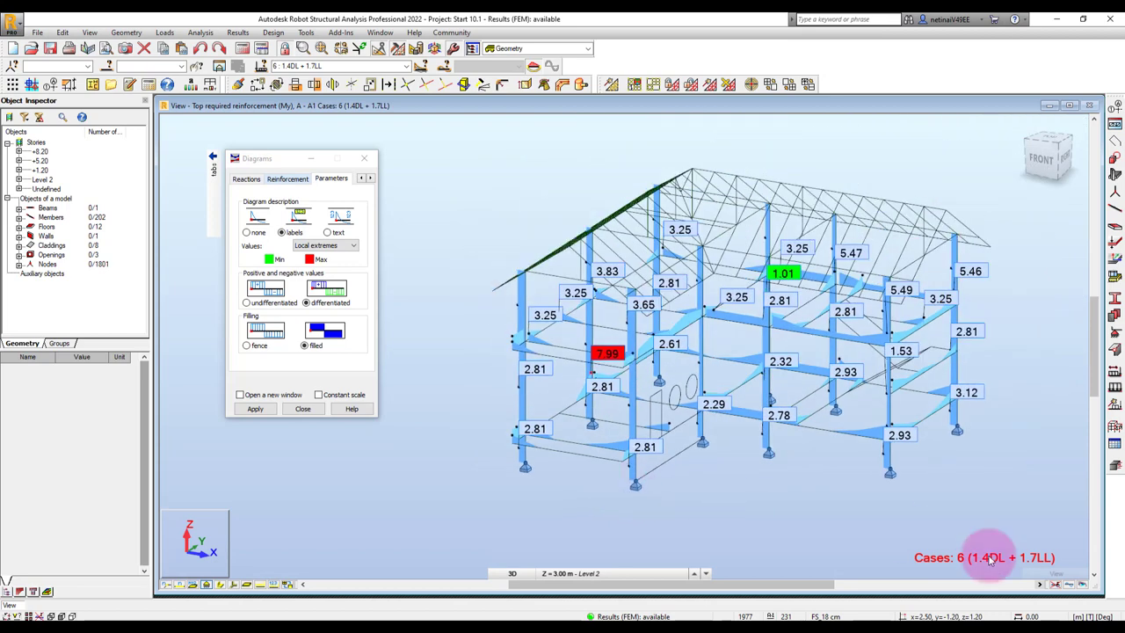
drag(1078, 537, 1053, 537)
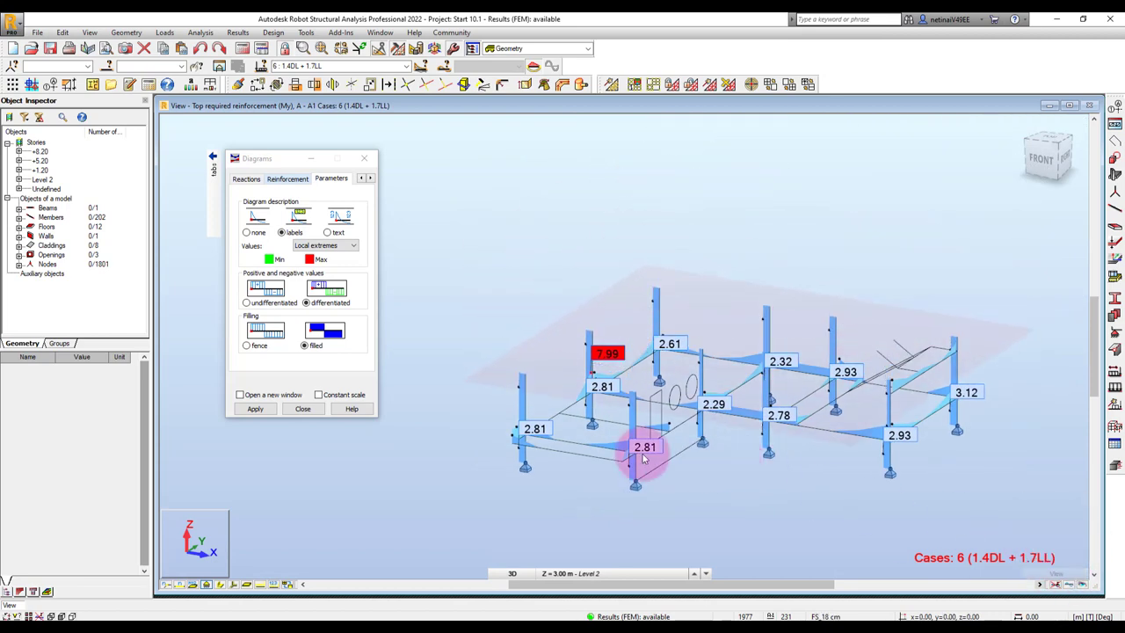
scroll(527, 450, up, 2)
scroll(492, 462, up, 3)
scroll(509, 468, down, 2)
scroll(562, 501, down, 1)
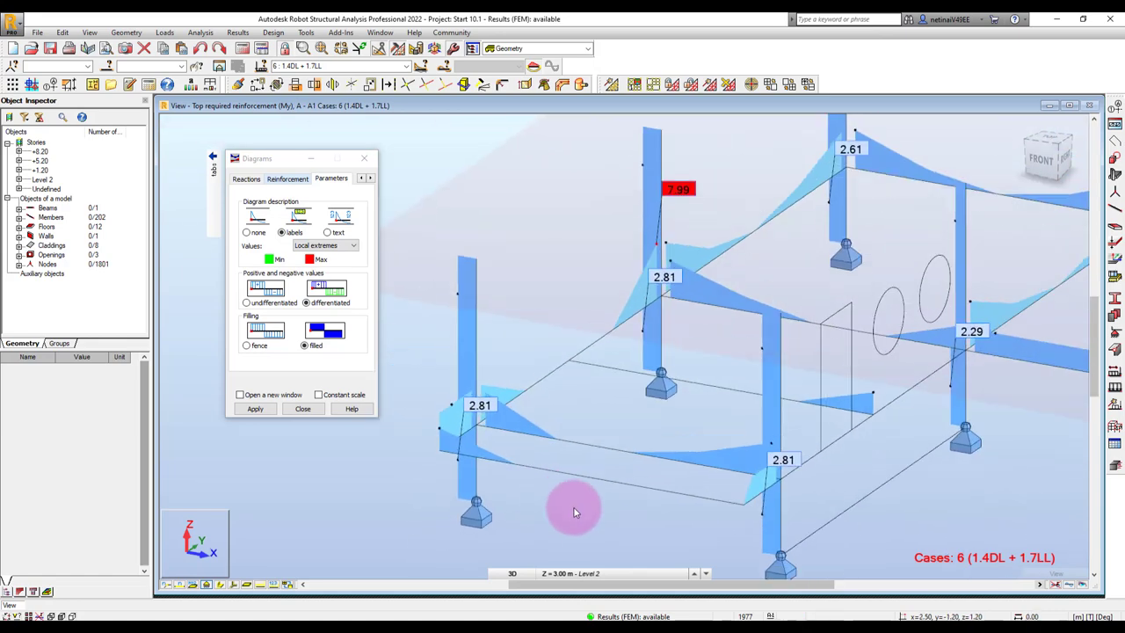
scroll(574, 512, down, 2)
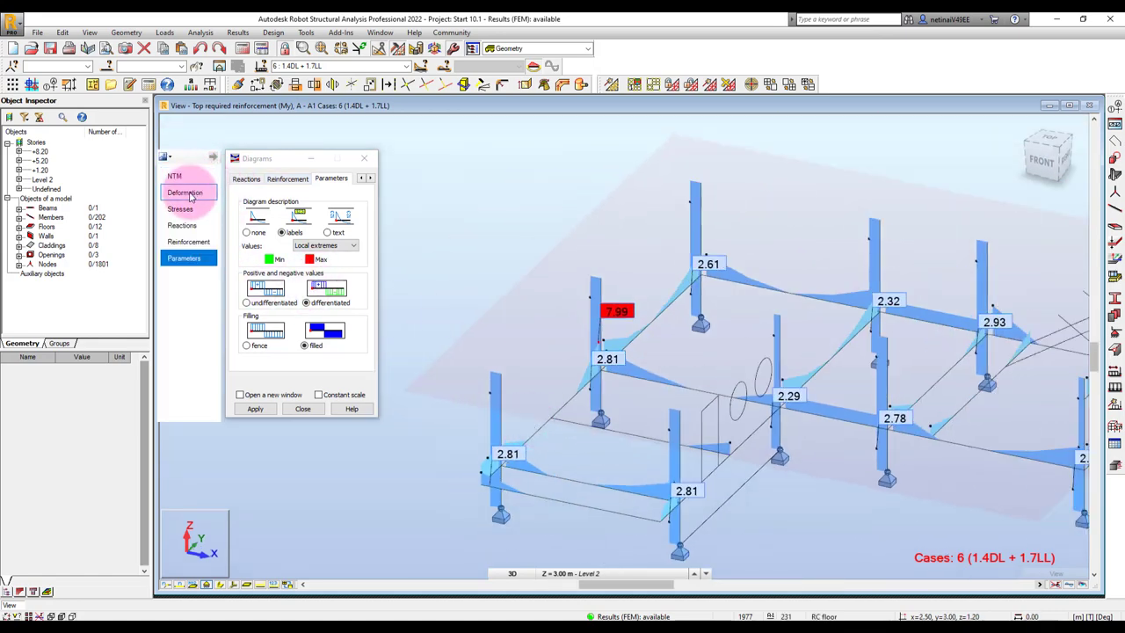
Step: Rescale the top required reinforcement diagrams to 7.50 so column values show
click(188, 240)
click(350, 363)
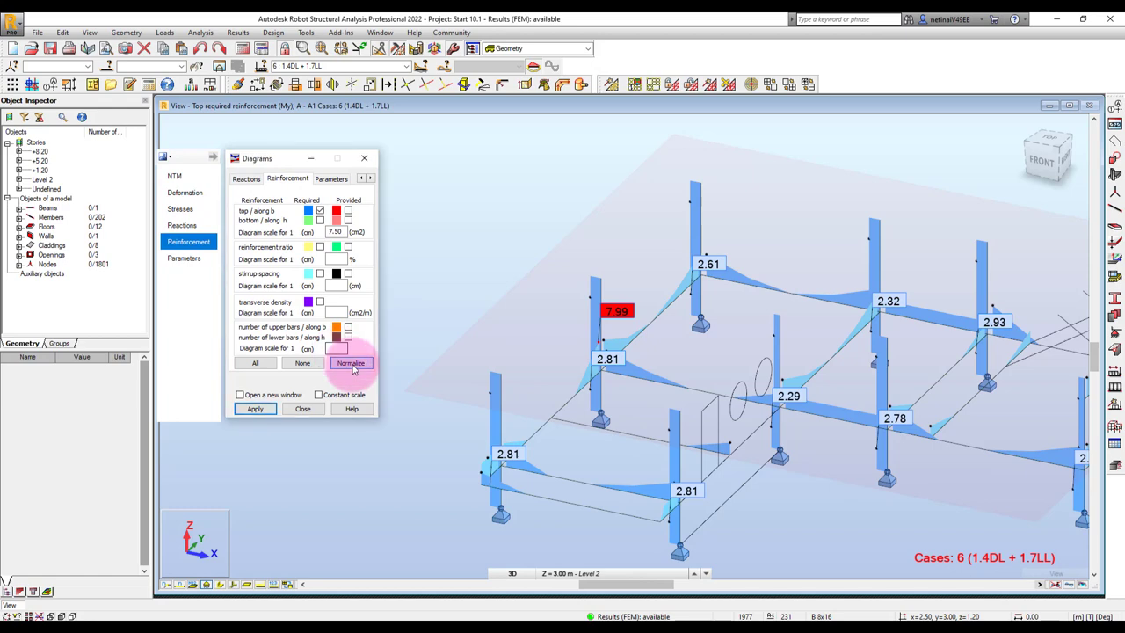
mouse_move(854, 465)
middle_down()
mouse_move(792, 439)
mouse_move(798, 447)
middle_up()
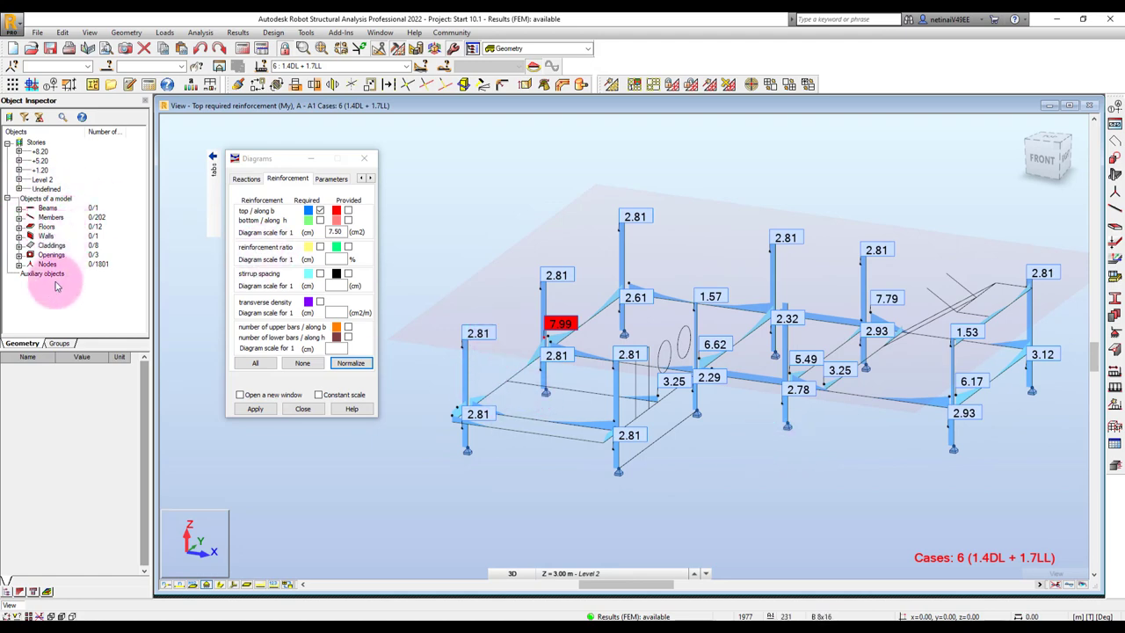
click(59, 344)
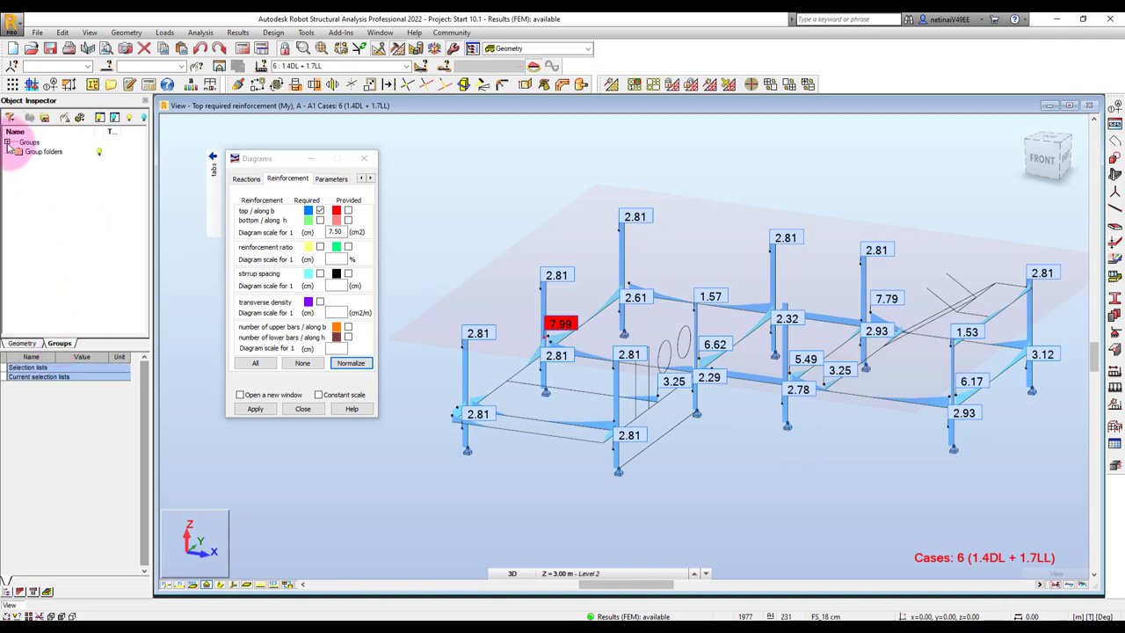
click(23, 343)
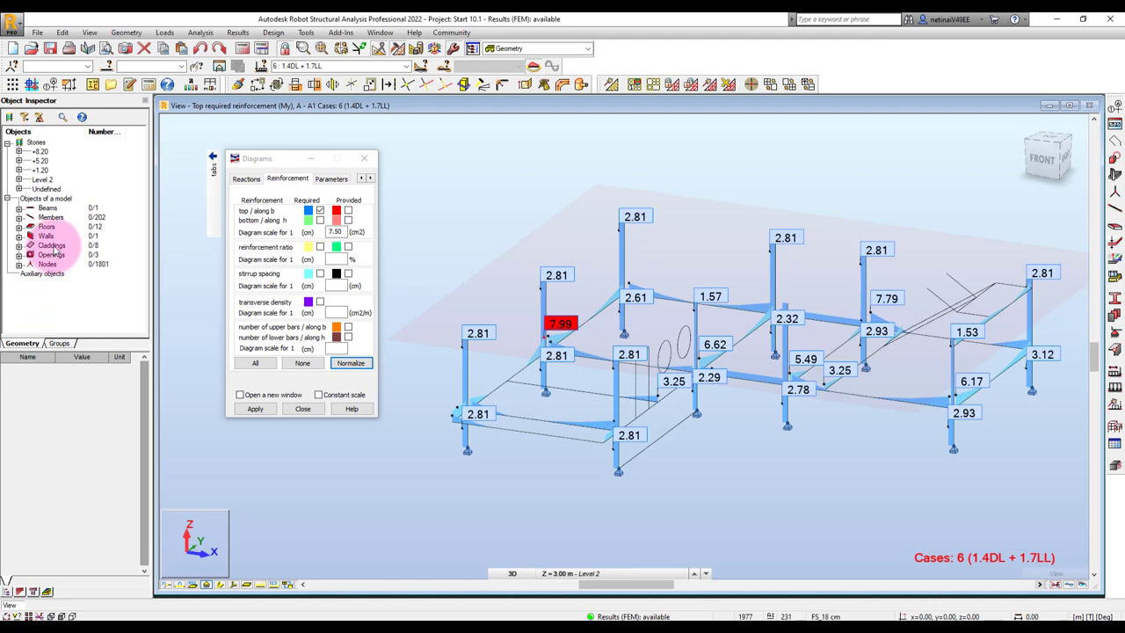
Step: Select all 30 members of type RC Column 1 through the Selection window's attribute filter
click(106, 66)
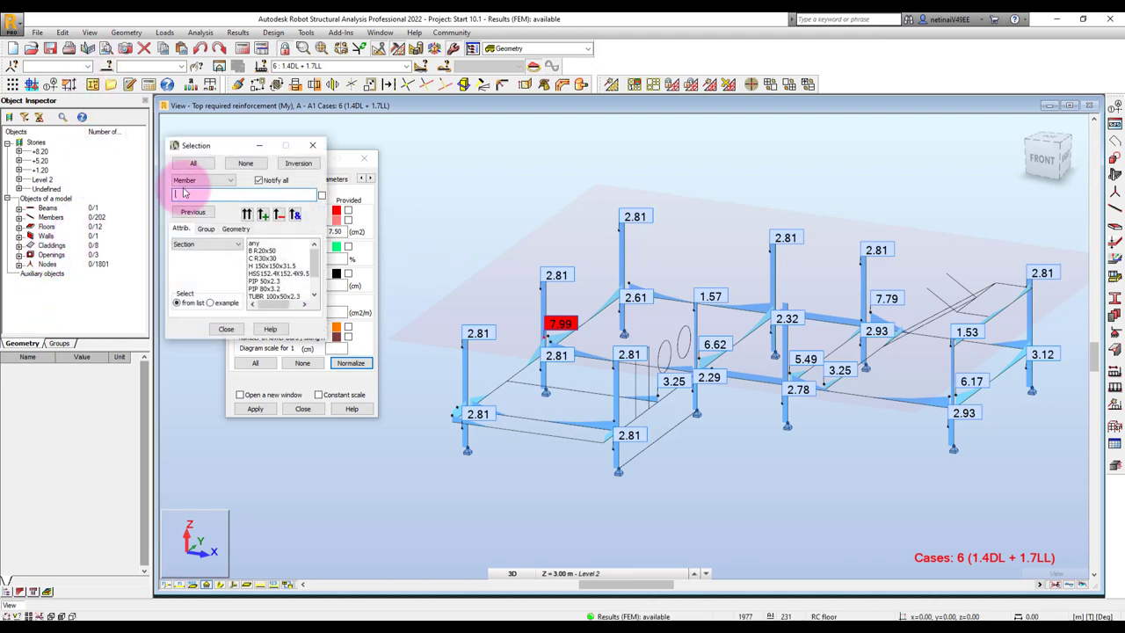
click(205, 229)
click(180, 229)
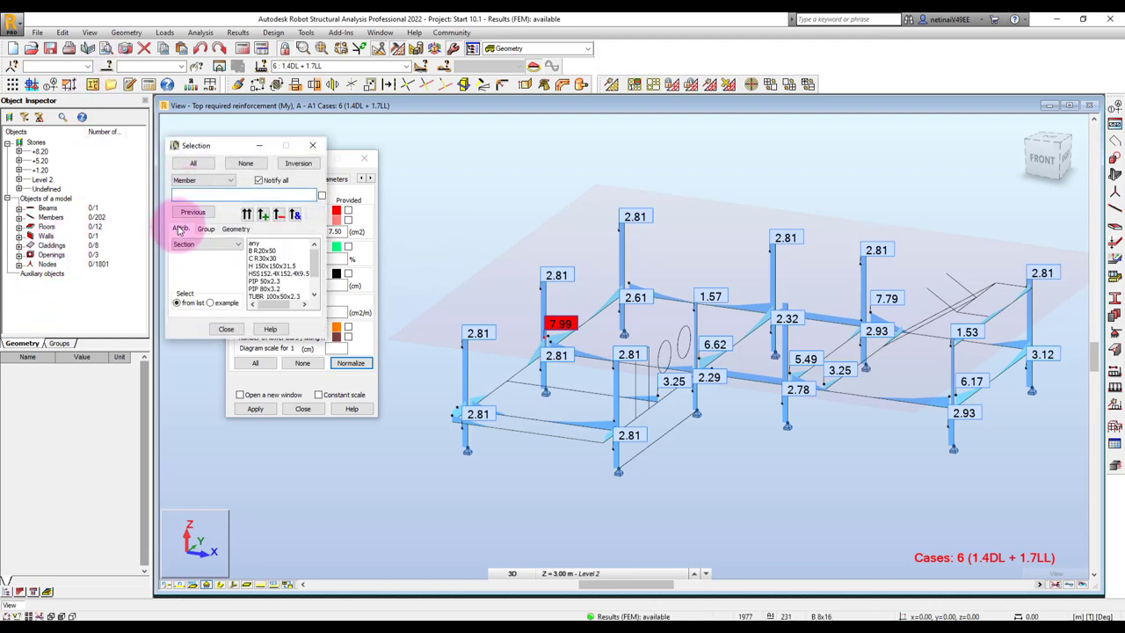
click(191, 245)
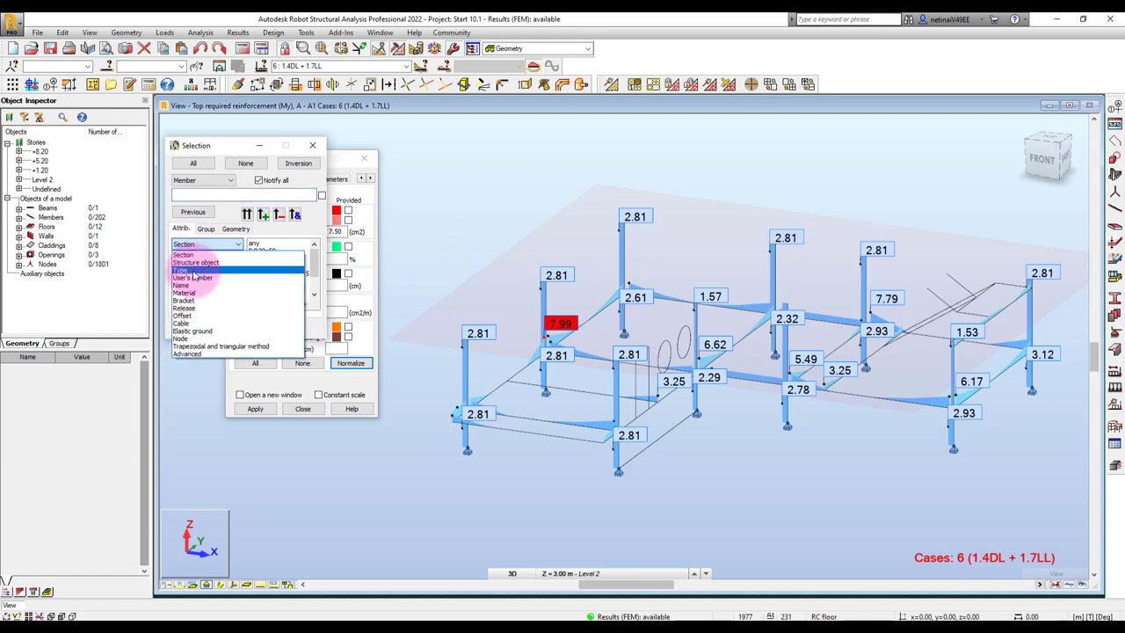
click(204, 263)
click(268, 281)
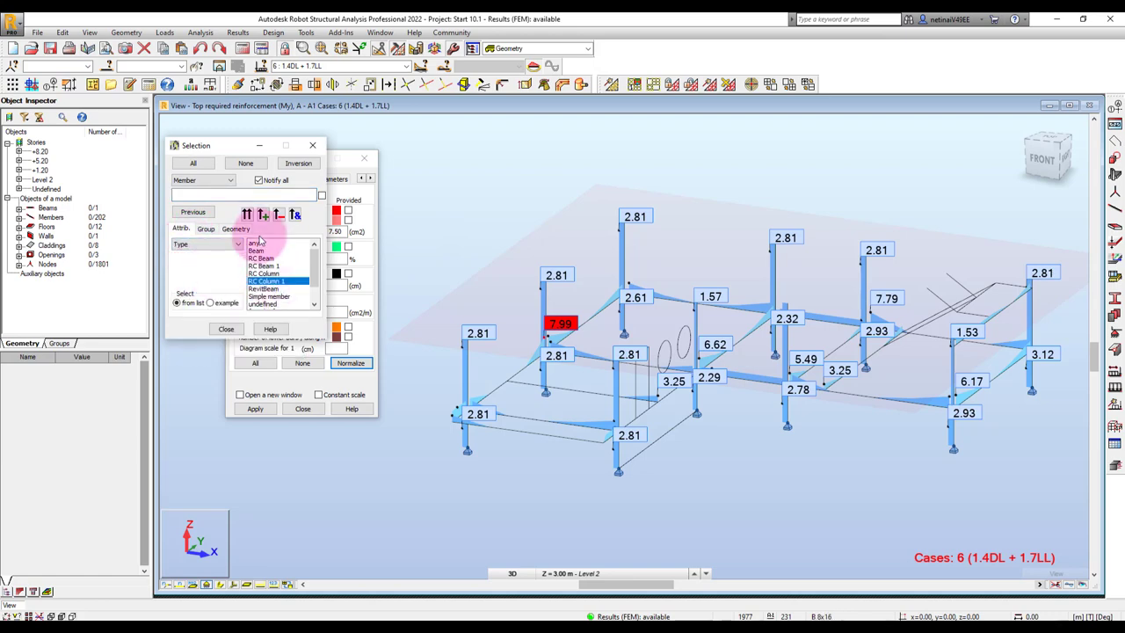
click(247, 215)
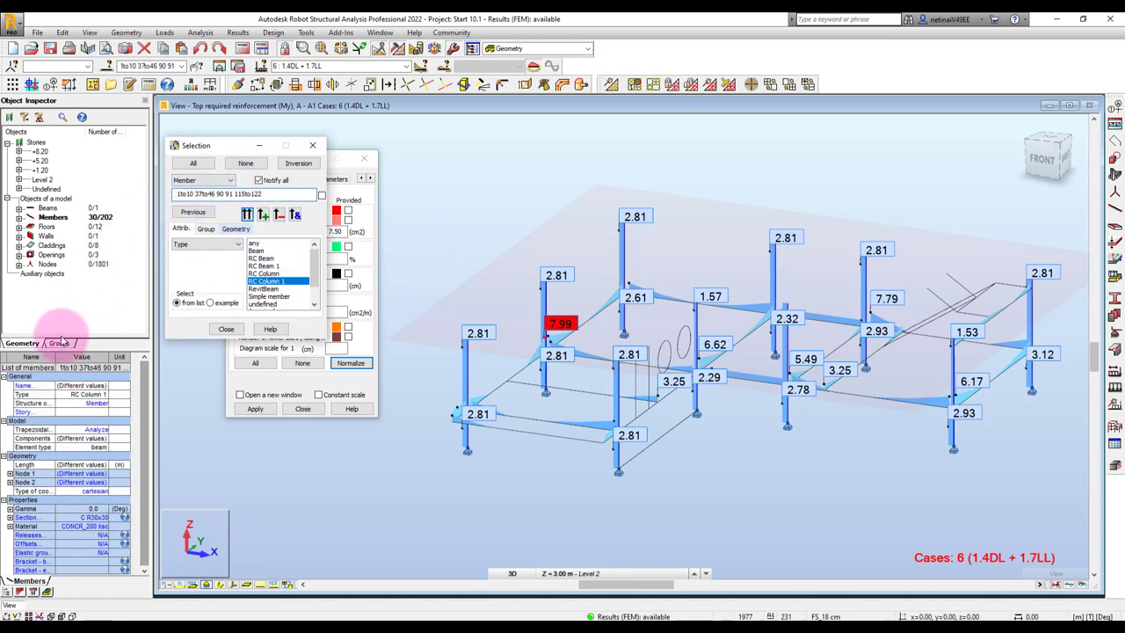
Step: Save the selected columns as group 'RC column' and hide them, leaving only beam diagrams
click(58, 343)
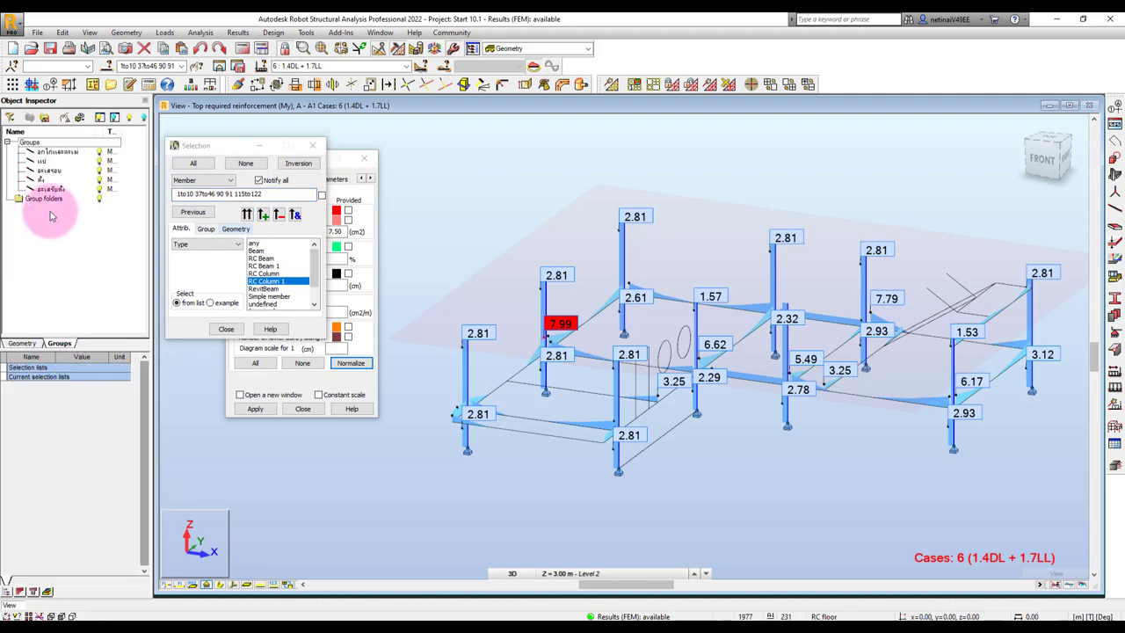
click(44, 118)
text(RC column)
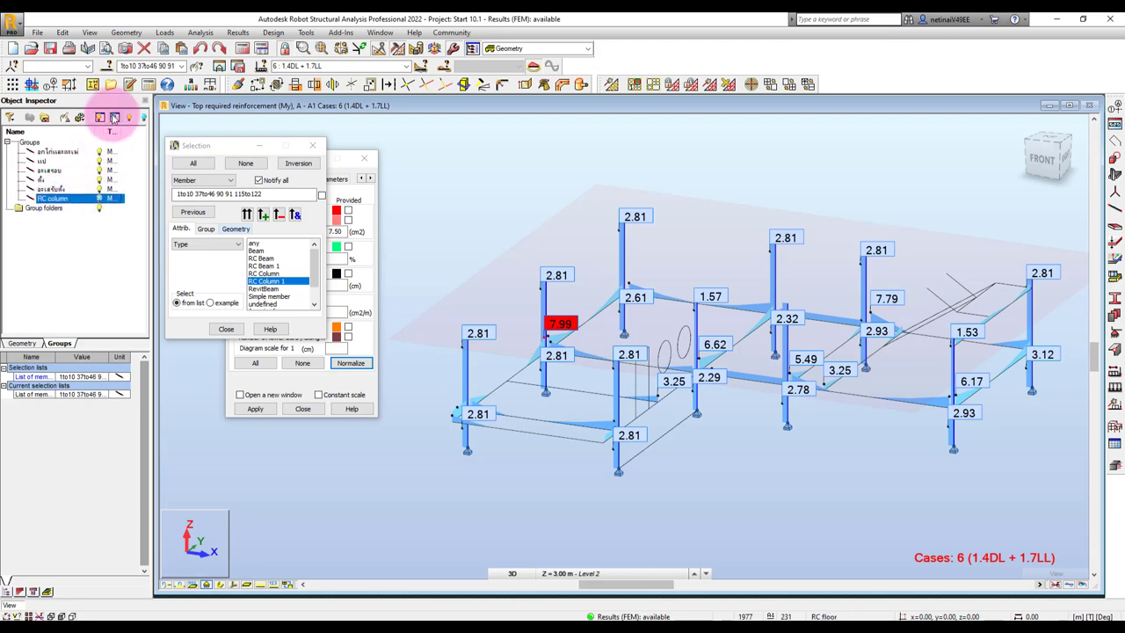
click(115, 120)
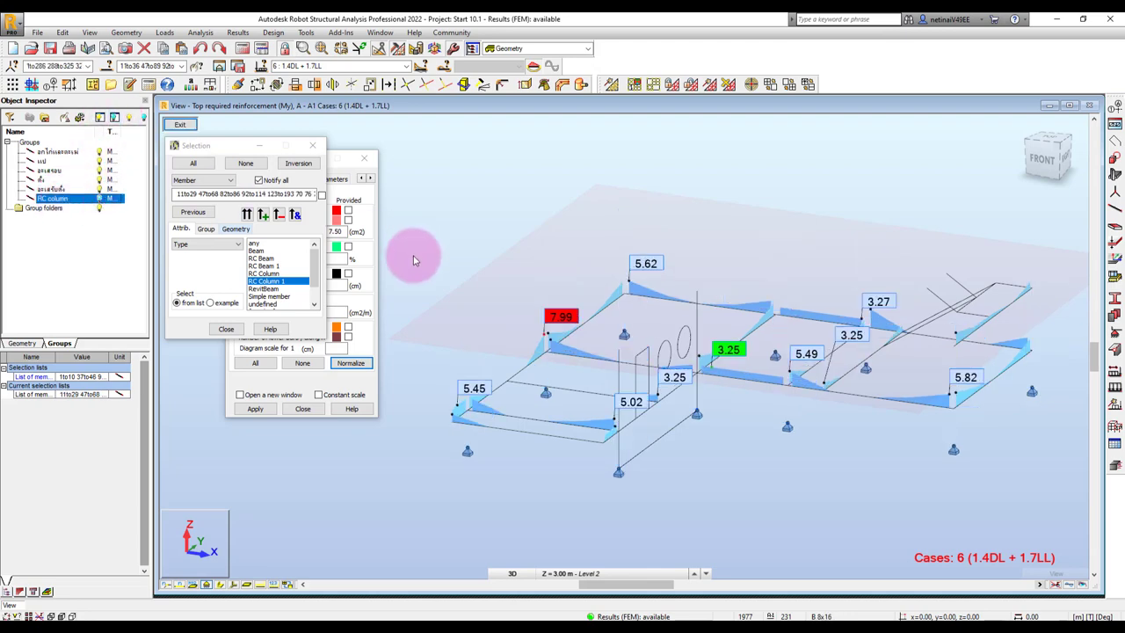
mouse_move(748, 483)
shift+middle_down()
mouse_move(811, 410)
mouse_move(803, 432)
mouse_move(686, 448)
shift+middle_up()
mouse_move(603, 439)
shift+middle_down()
mouse_move(715, 472)
mouse_move(725, 454)
mouse_move(653, 452)
mouse_move(778, 447)
mouse_move(739, 436)
mouse_move(606, 281)
mouse_move(603, 243)
shift+middle_up()
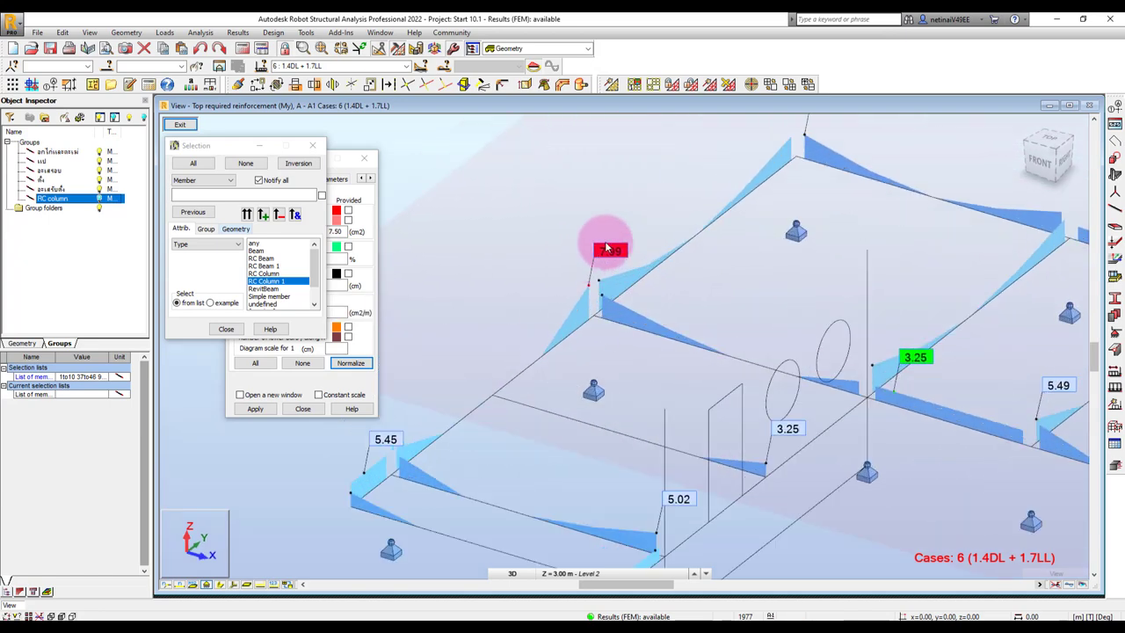
mouse_move(588, 296)
shift+middle_down()
mouse_move(693, 215)
mouse_move(641, 238)
mouse_move(748, 158)
mouse_move(582, 252)
shift+middle_up()
click(312, 145)
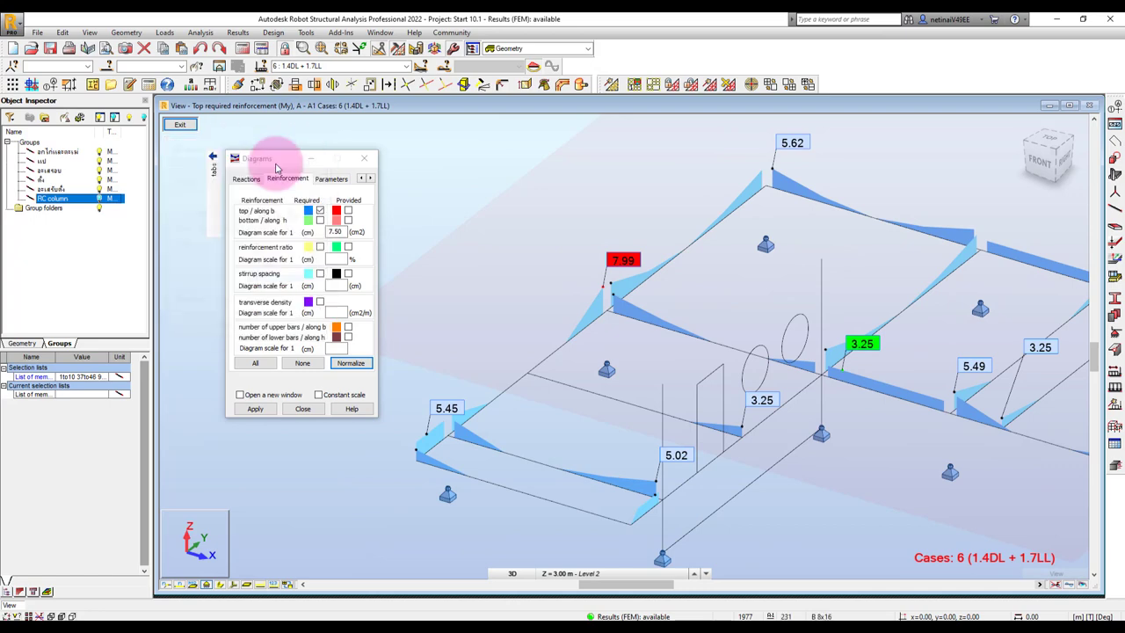
Step: Replace the top required reinforcement diagrams with bottom / along h required reinforcement
click(320, 211)
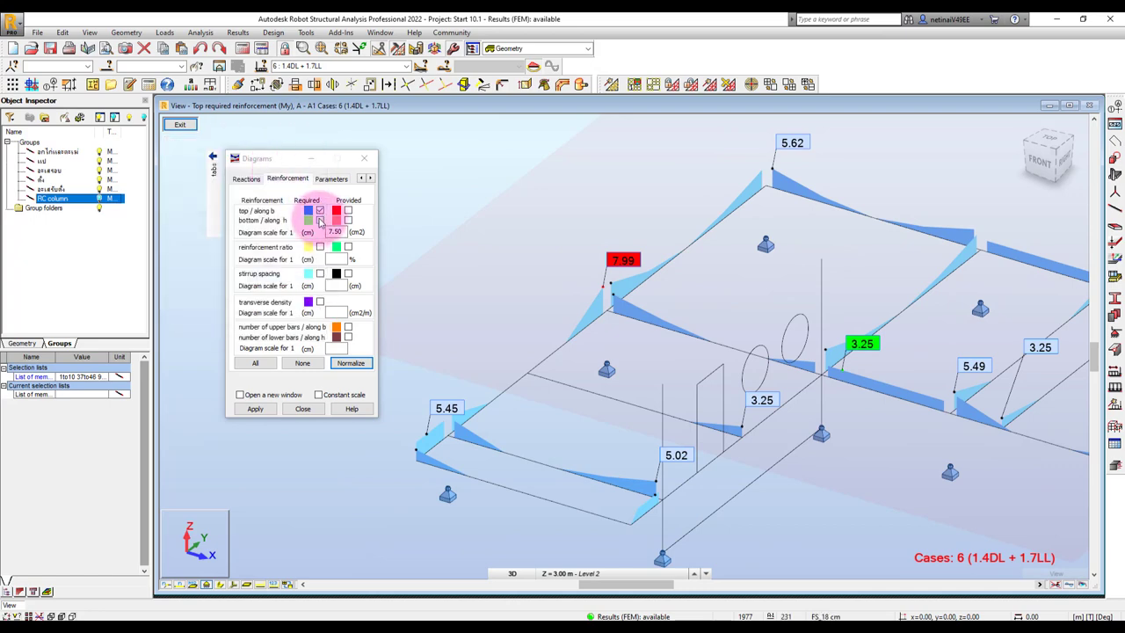
click(320, 221)
click(243, 413)
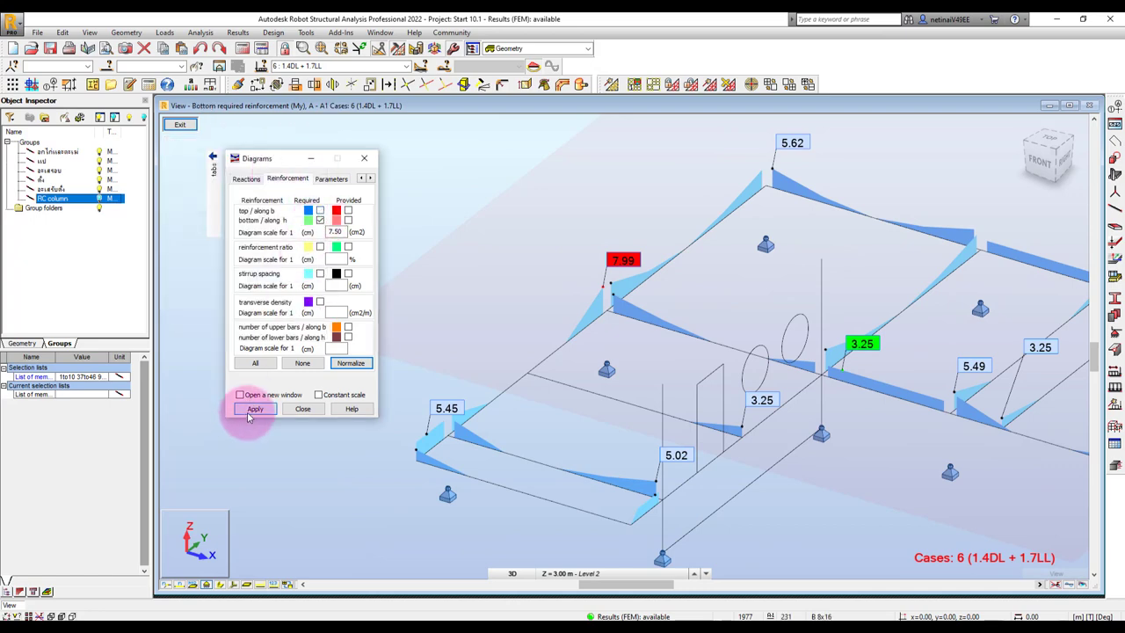
mouse_move(452, 377)
shift+middle_down()
mouse_move(762, 484)
mouse_move(836, 489)
shift+middle_up()
Step: Zoom and orbit to read bottom reinforcement values such as 5.44 and 3.99 cm²
scroll(578, 309, up, 2)
scroll(631, 339, up, 3)
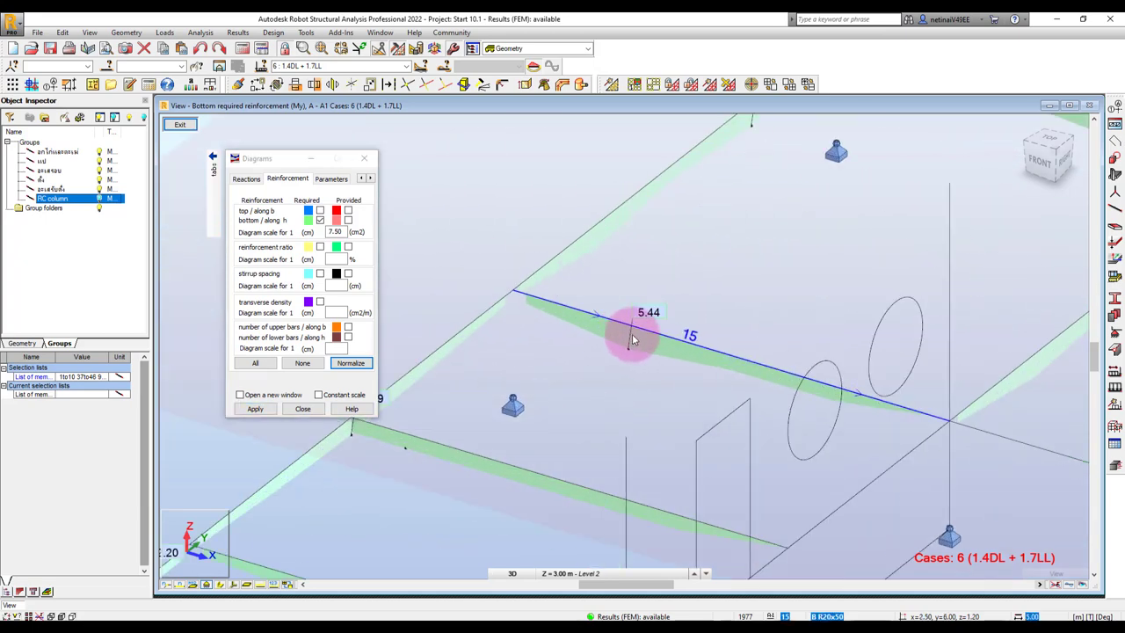
scroll(631, 339, down, 2)
scroll(615, 346, down, 2)
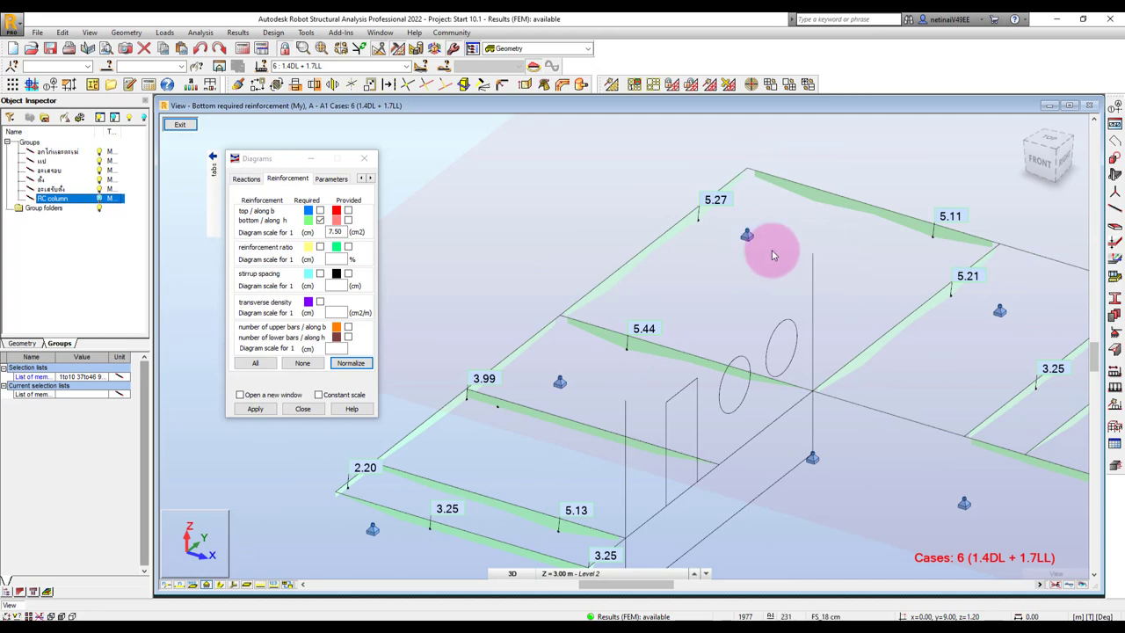
scroll(756, 264, up, 1)
scroll(686, 325, up, 1)
scroll(660, 308, up, 1)
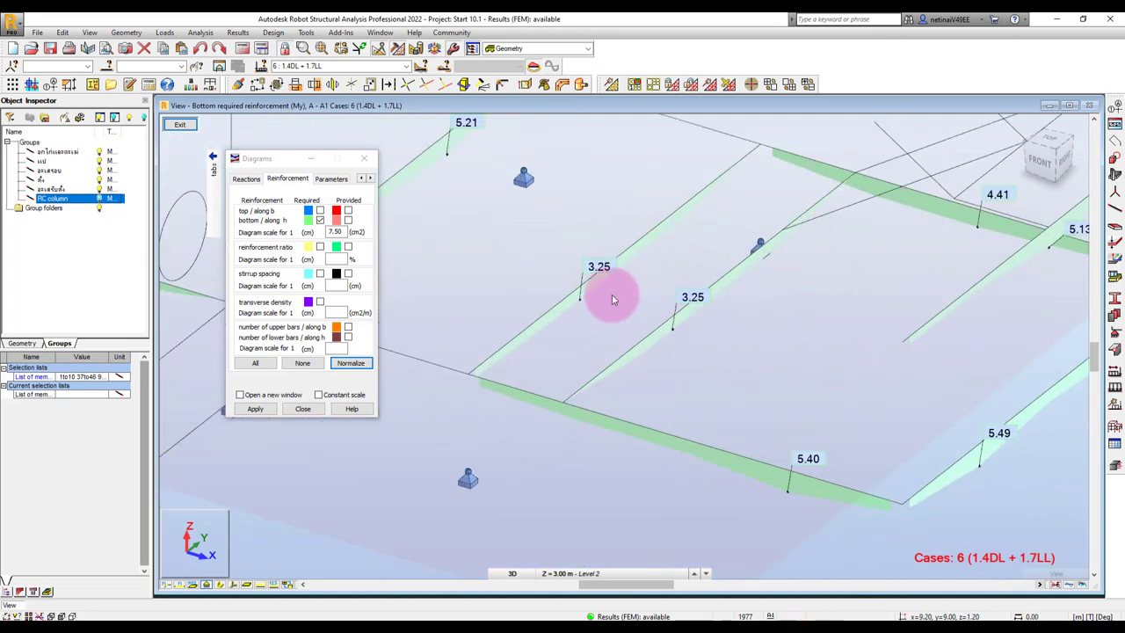
scroll(658, 314, down, 2)
shift+middle_drag(796, 304, 785, 316)
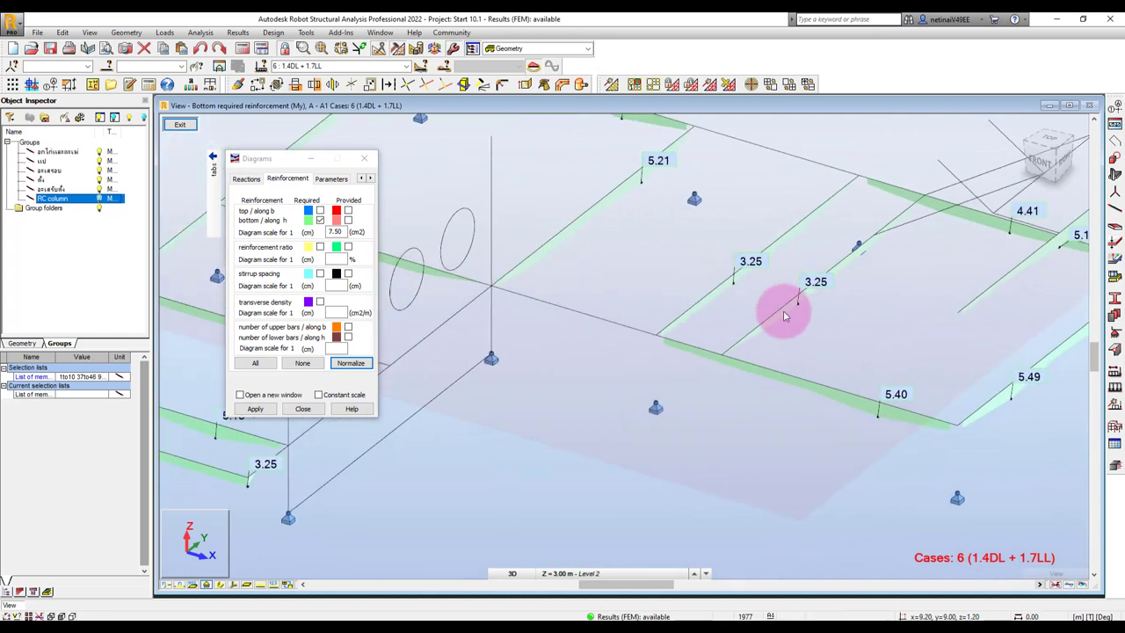
scroll(747, 304, up, 2)
scroll(821, 234, down, 2)
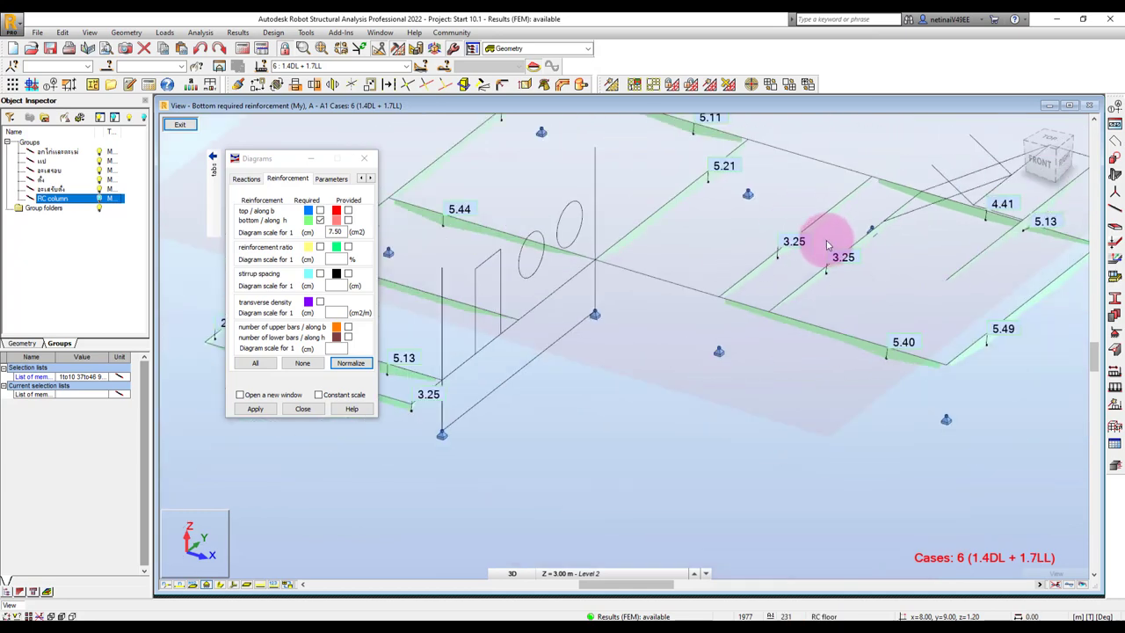
scroll(791, 263, down, 2)
scroll(678, 363, down, 1)
scroll(484, 301, up, 2)
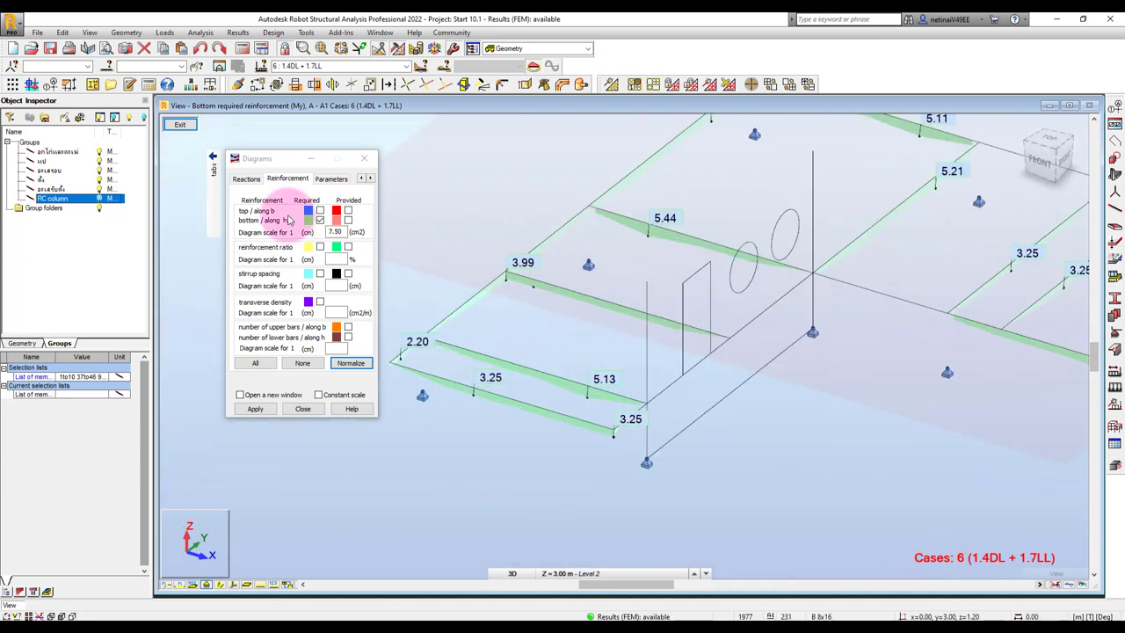
click(320, 220)
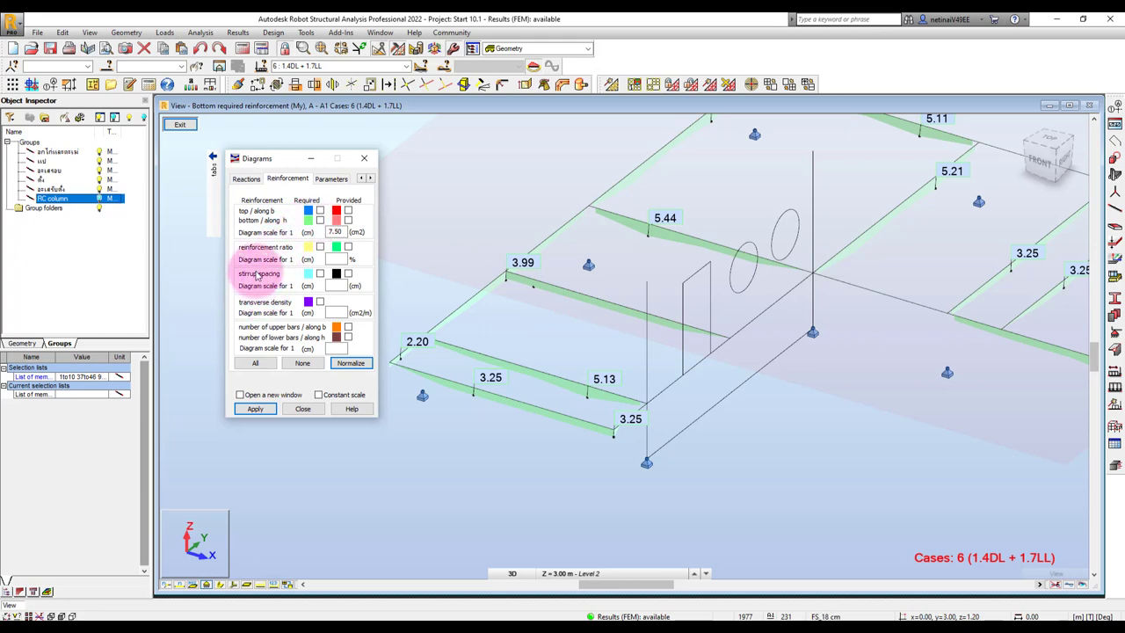
click(213, 163)
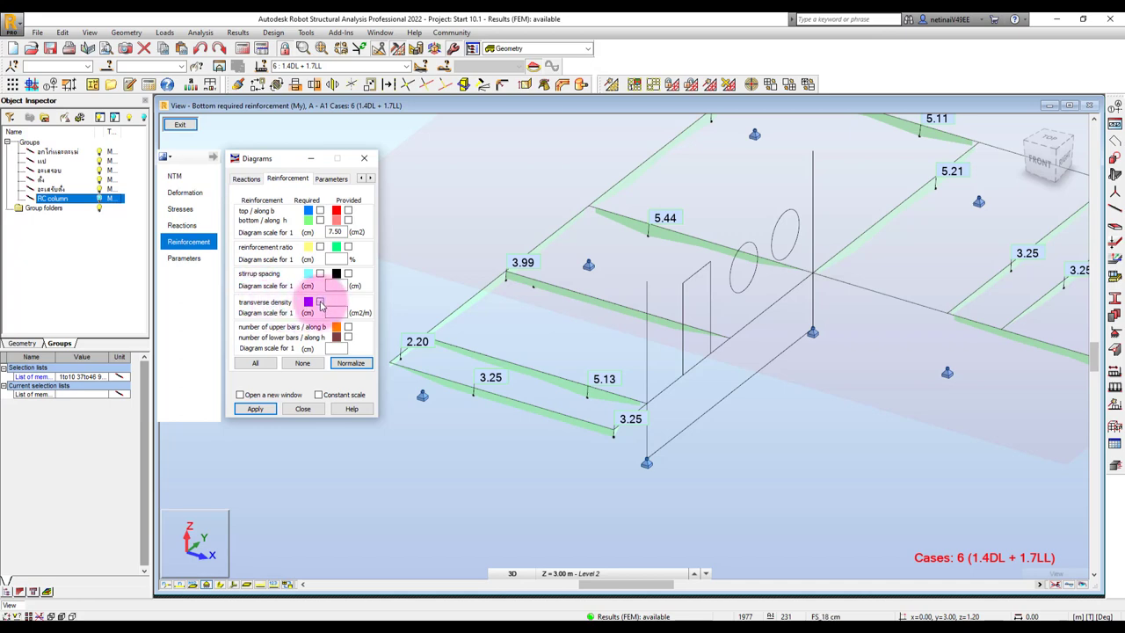
Step: Show transverse reinforcement density diagrams on the whole model's beams and columns
click(255, 409)
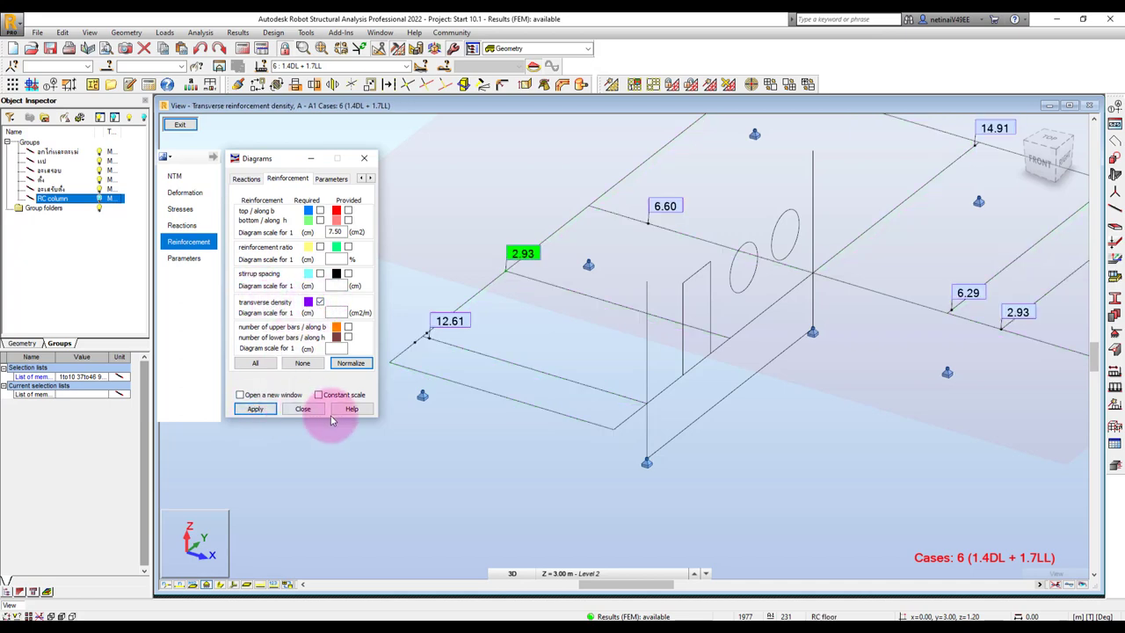
scroll(648, 464, down, 3)
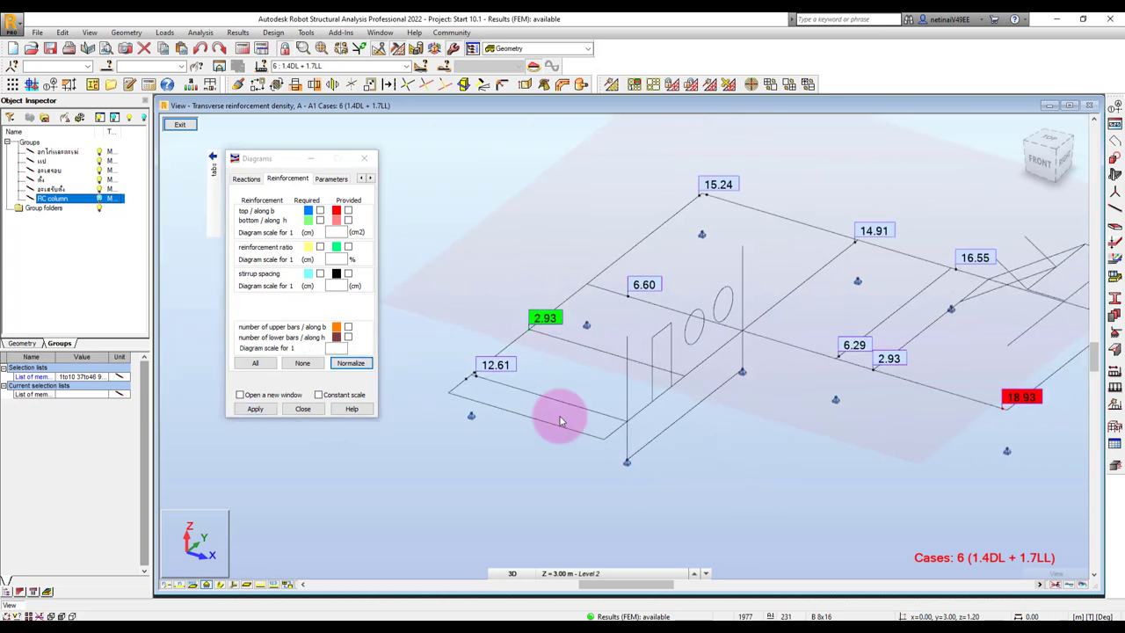
click(350, 366)
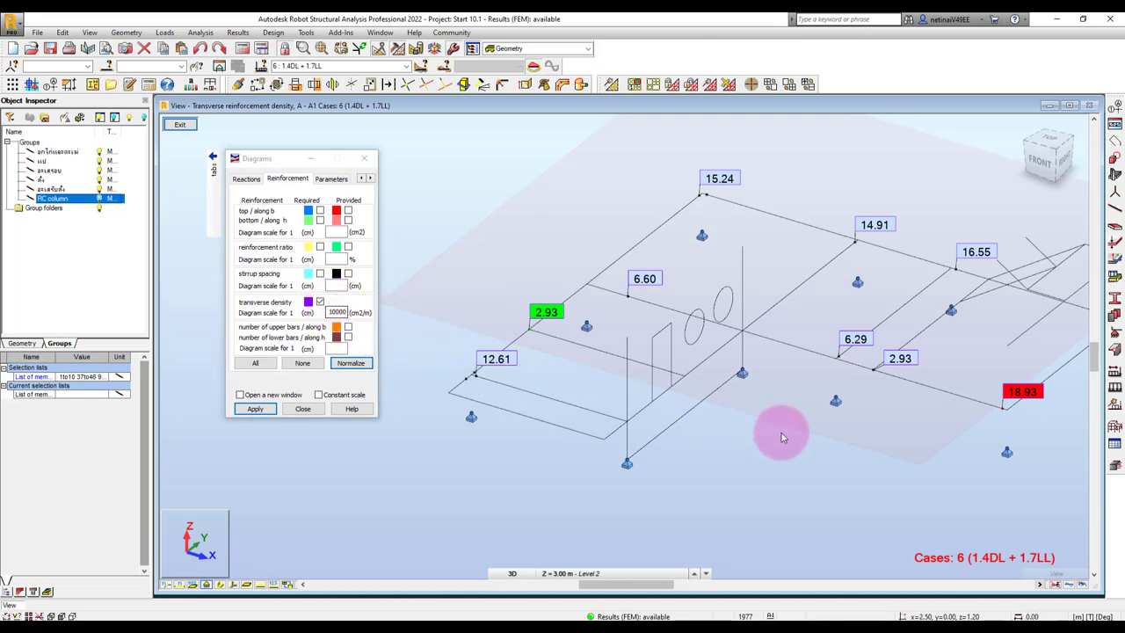
mouse_move(790, 412)
shift+middle_down()
mouse_move(779, 406)
mouse_move(890, 416)
shift+middle_up()
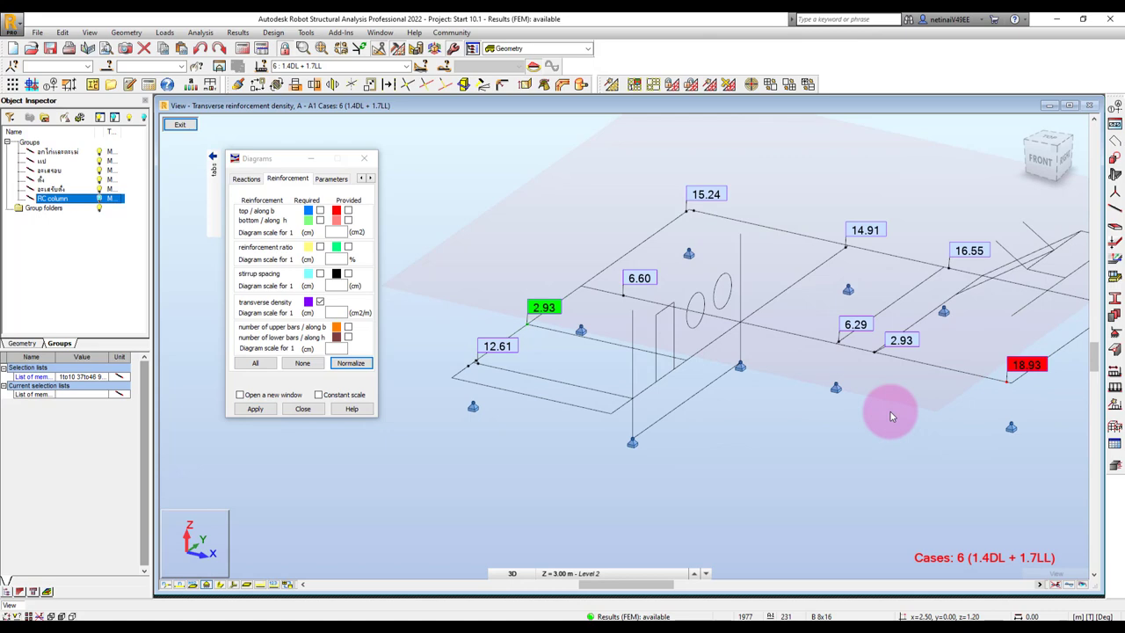
click(176, 130)
shift+middle_drag(595, 252, 735, 422)
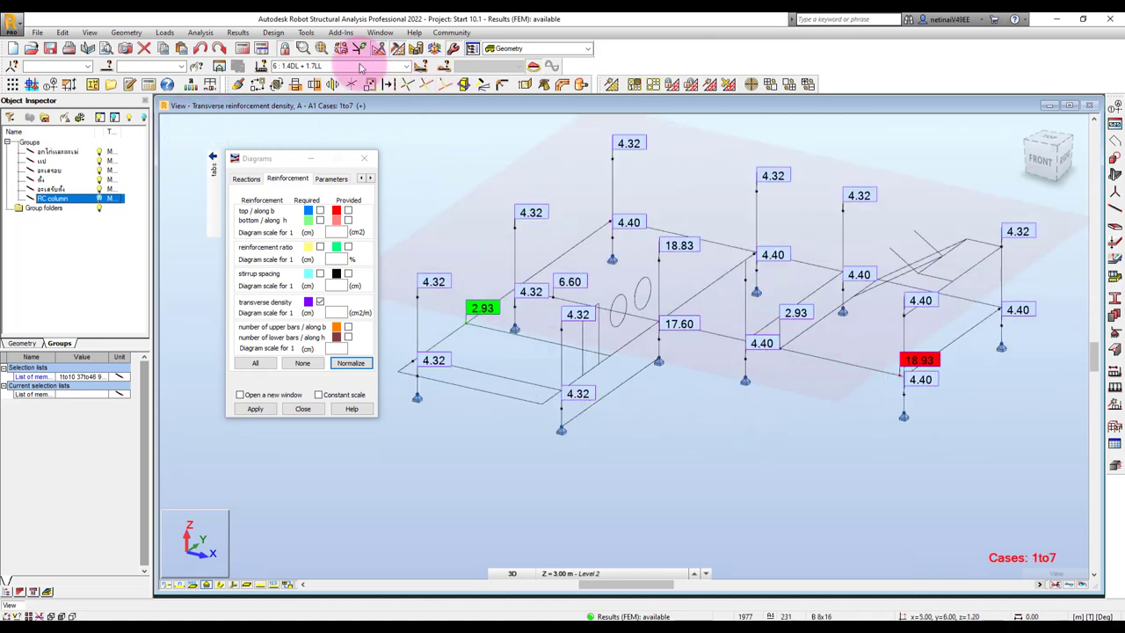
click(1055, 598)
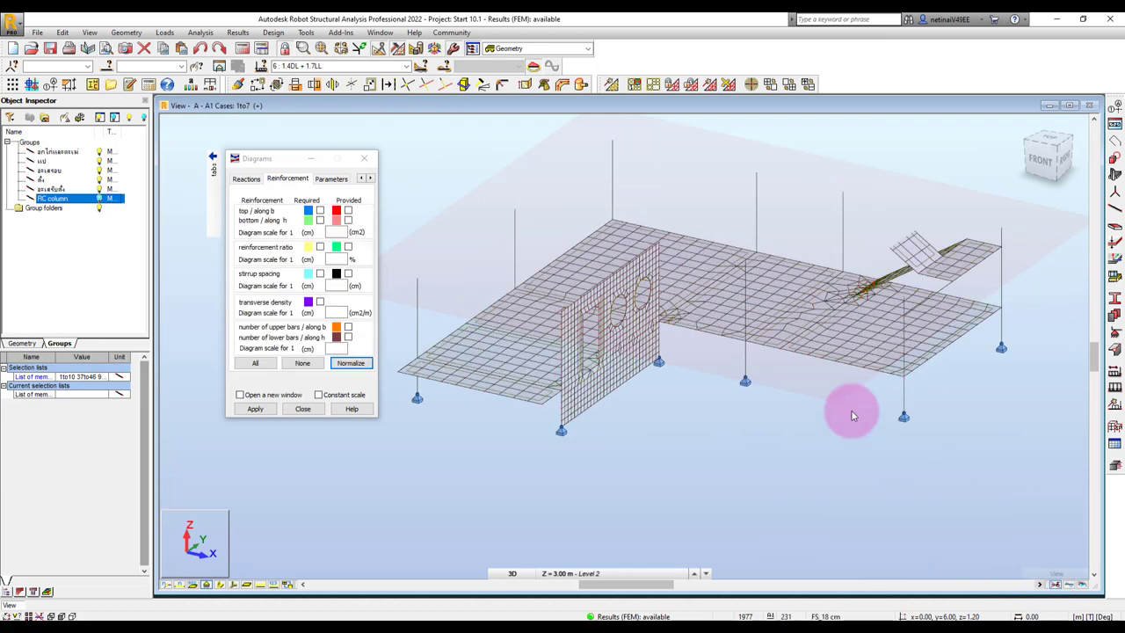
click(319, 302)
click(254, 409)
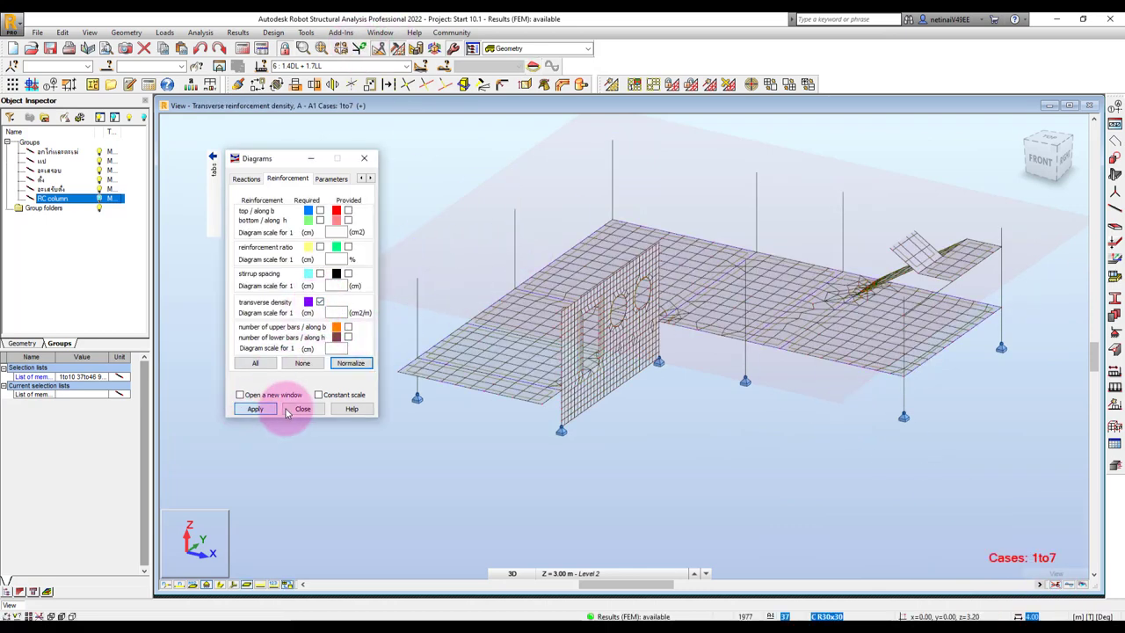
click(351, 363)
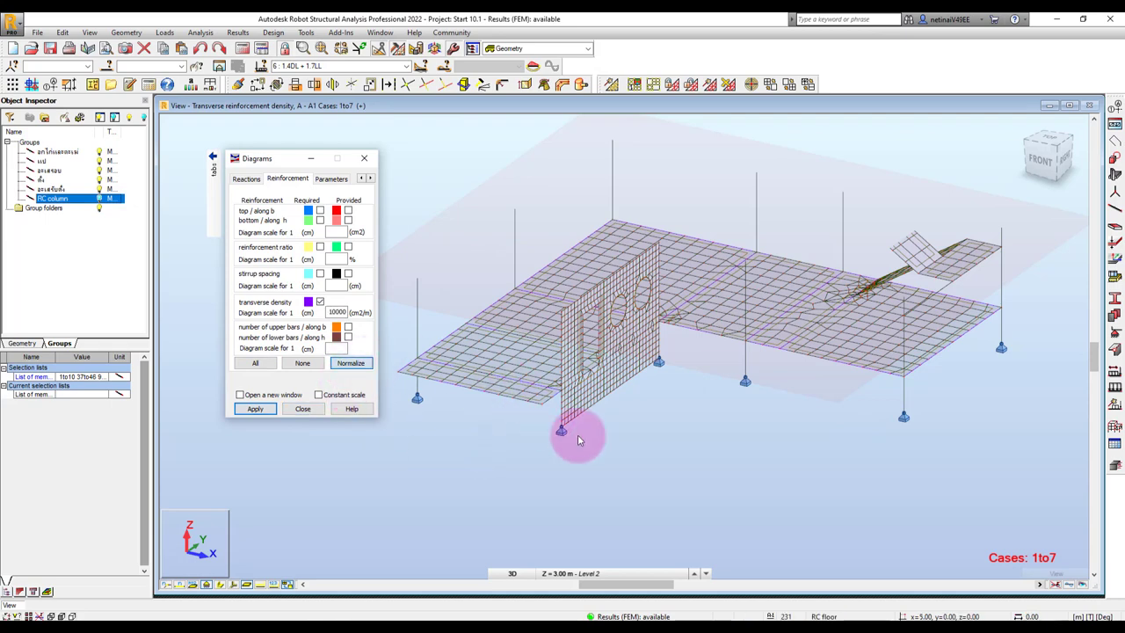
middle_drag(577, 434, 633, 457)
scroll(632, 452, up, 3)
scroll(500, 447, up, 2)
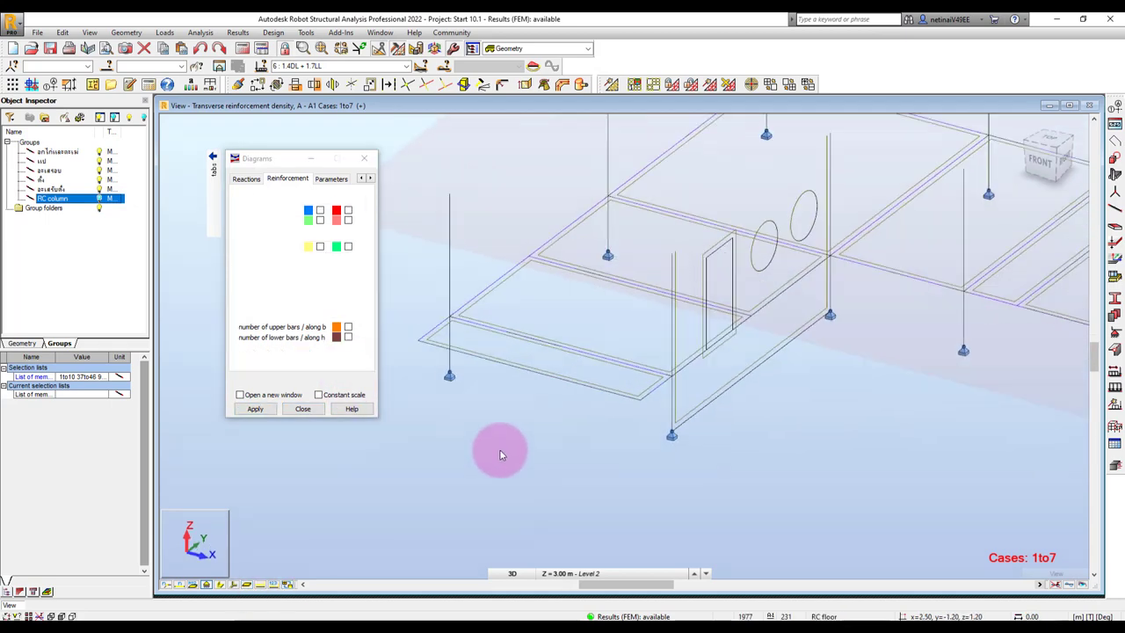
Step: Set the transverse density diagram scale to 10 and apply it
double_click(342, 312)
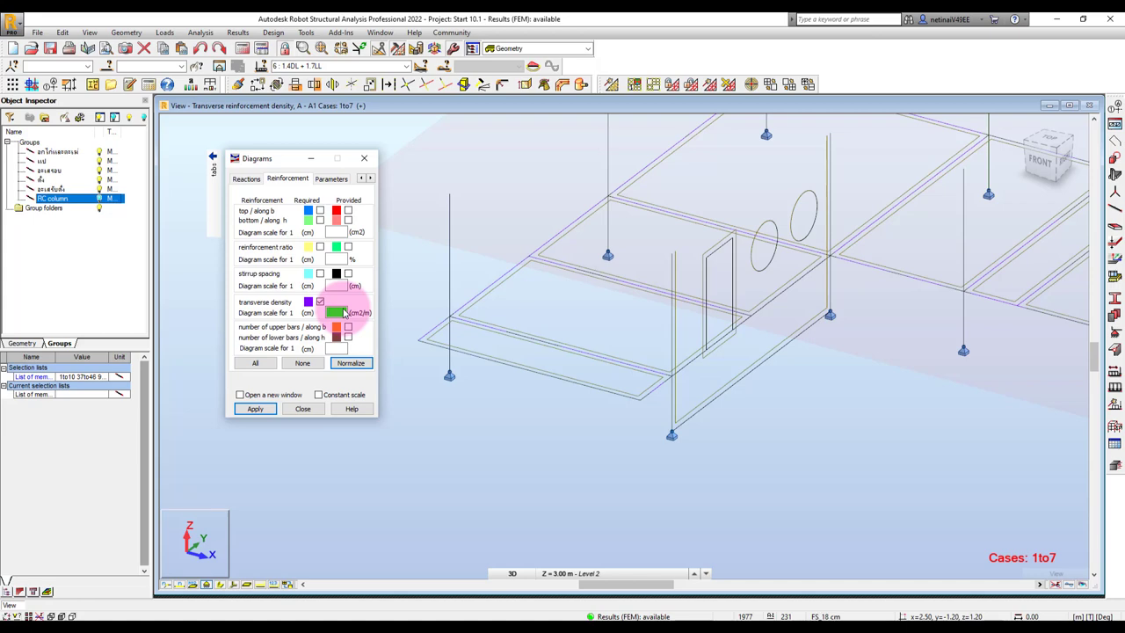
text(10)
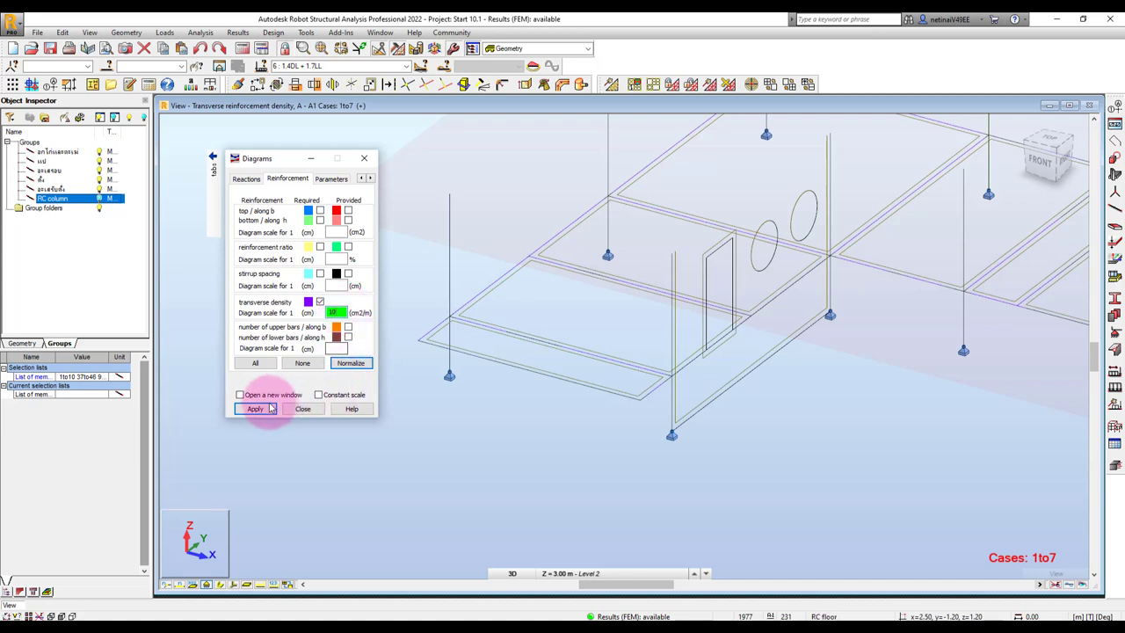
click(255, 410)
click(326, 310)
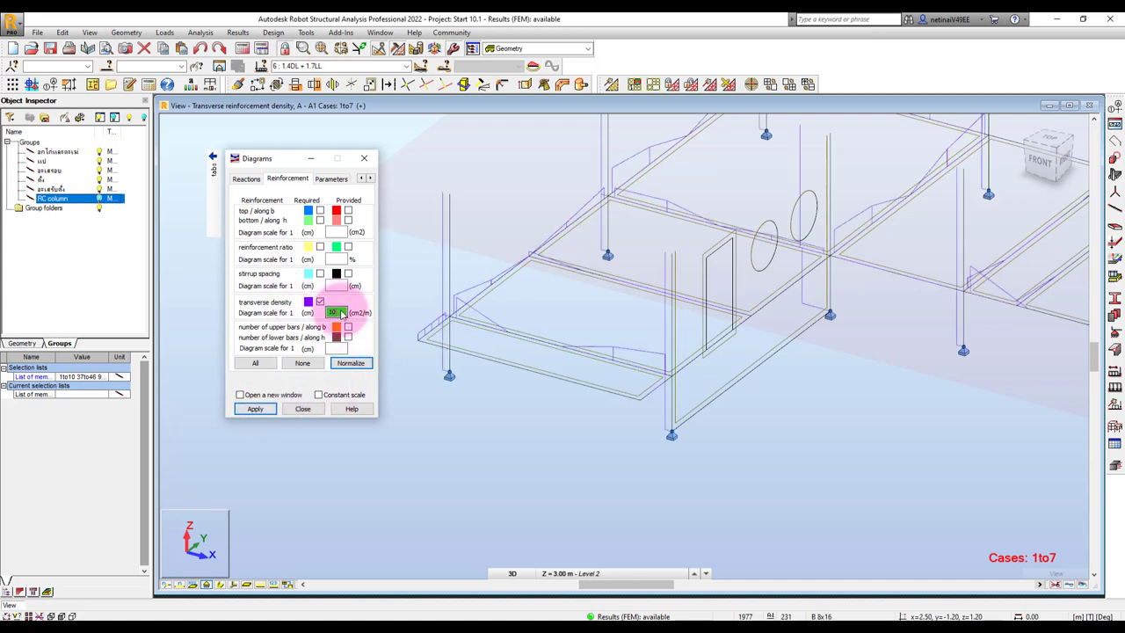
shift+middle_drag(715, 377, 728, 427)
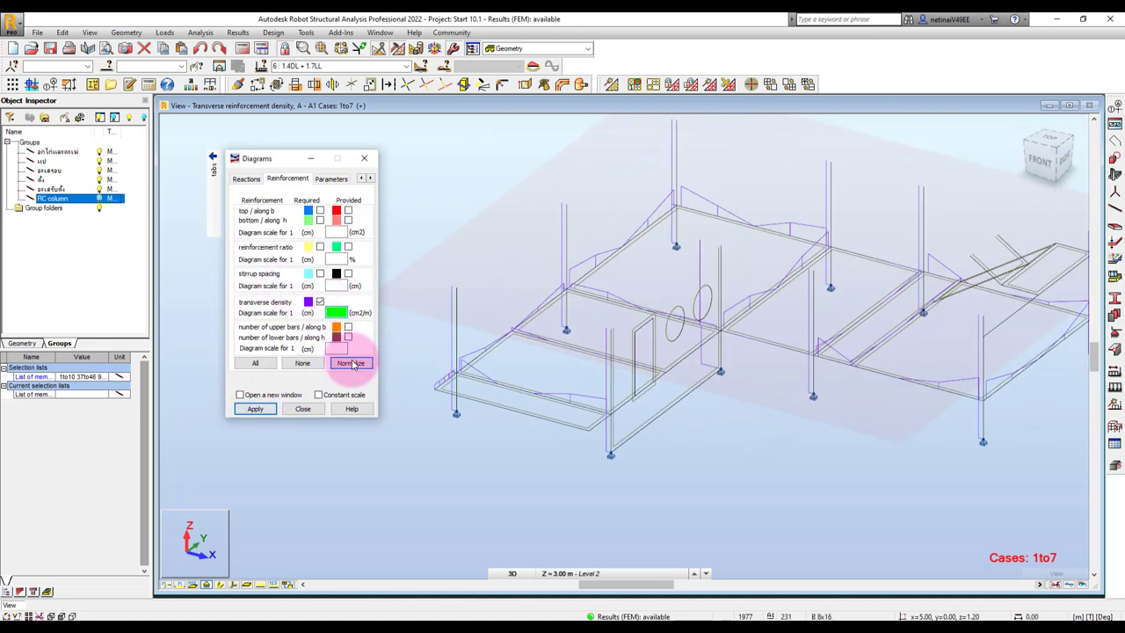
click(362, 362)
click(339, 317)
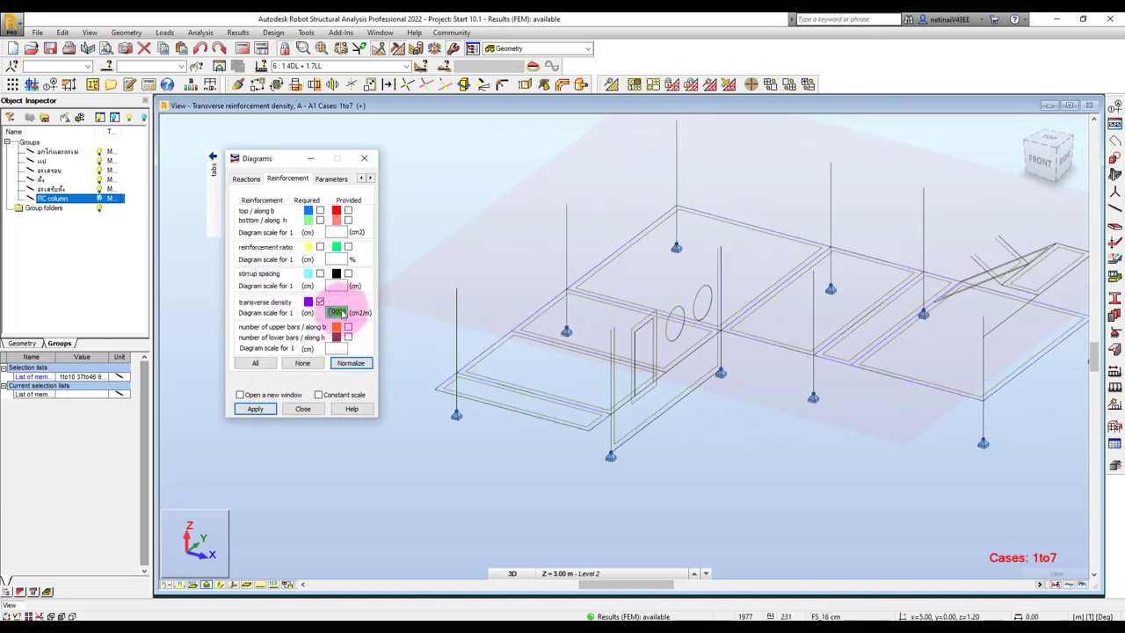
text(10)
click(253, 409)
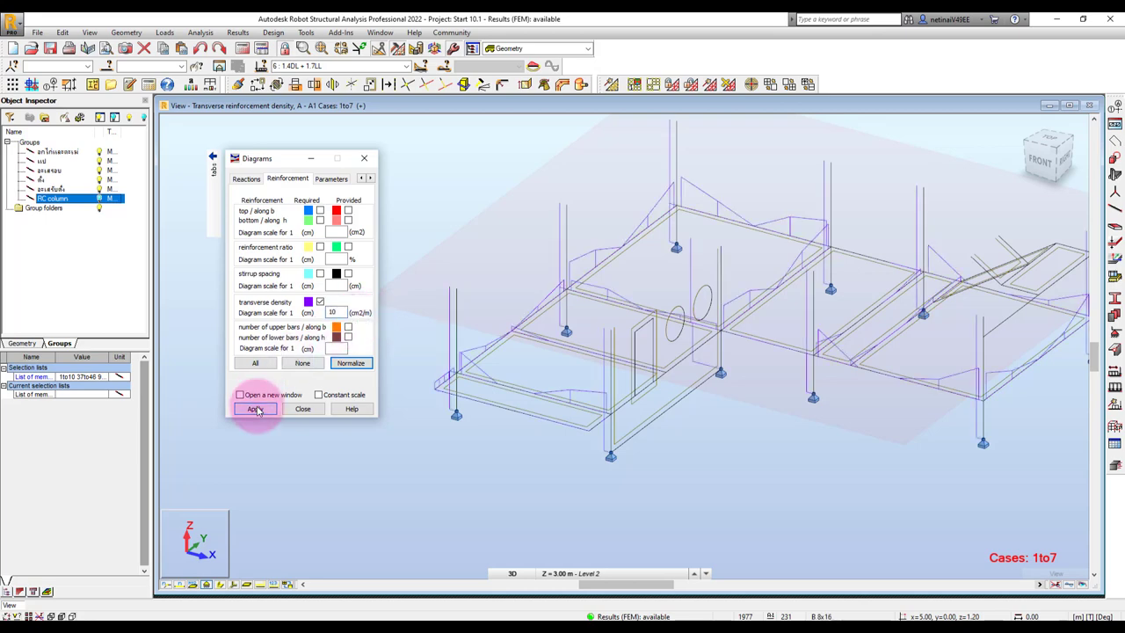
click(183, 257)
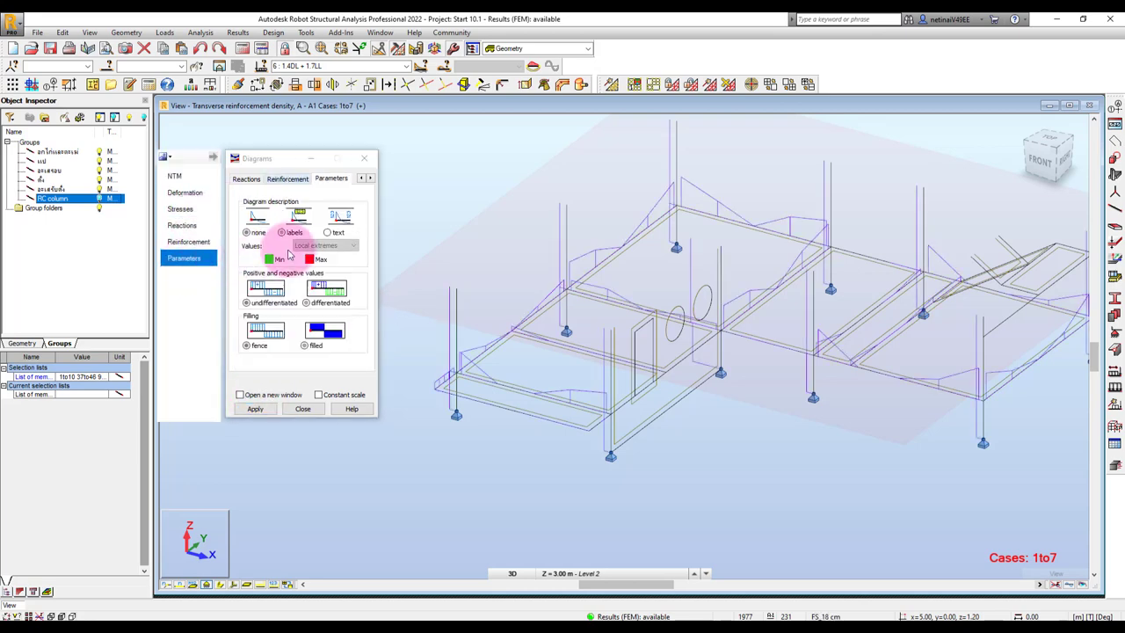
Step: Draw the diagrams filled and differentiated, labelled with local extreme values
click(282, 232)
click(307, 303)
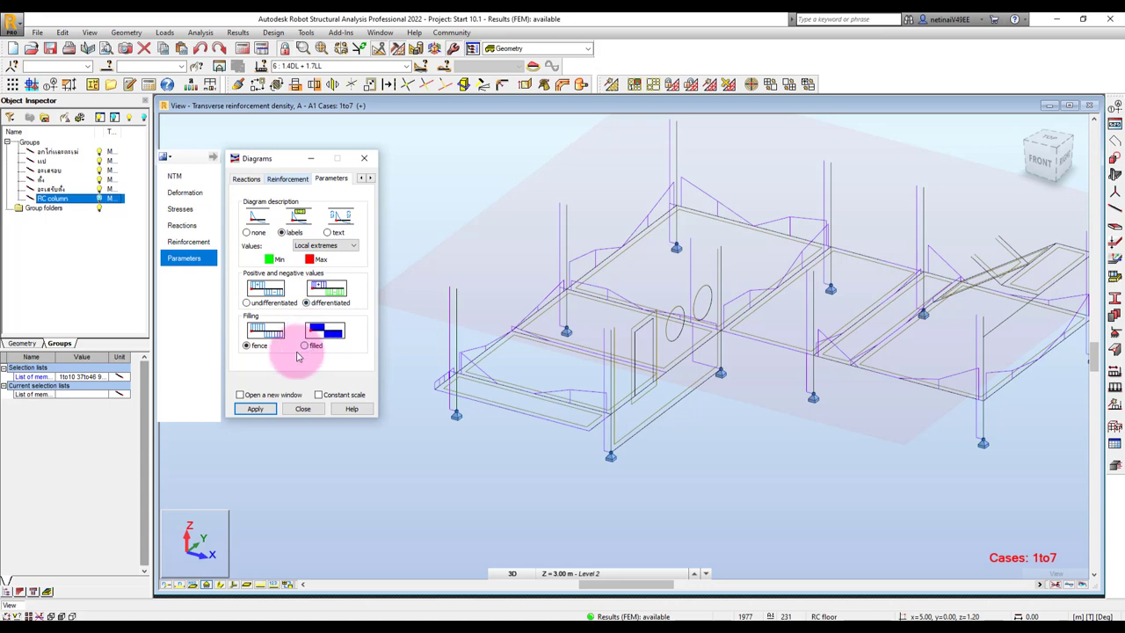
click(304, 345)
click(255, 409)
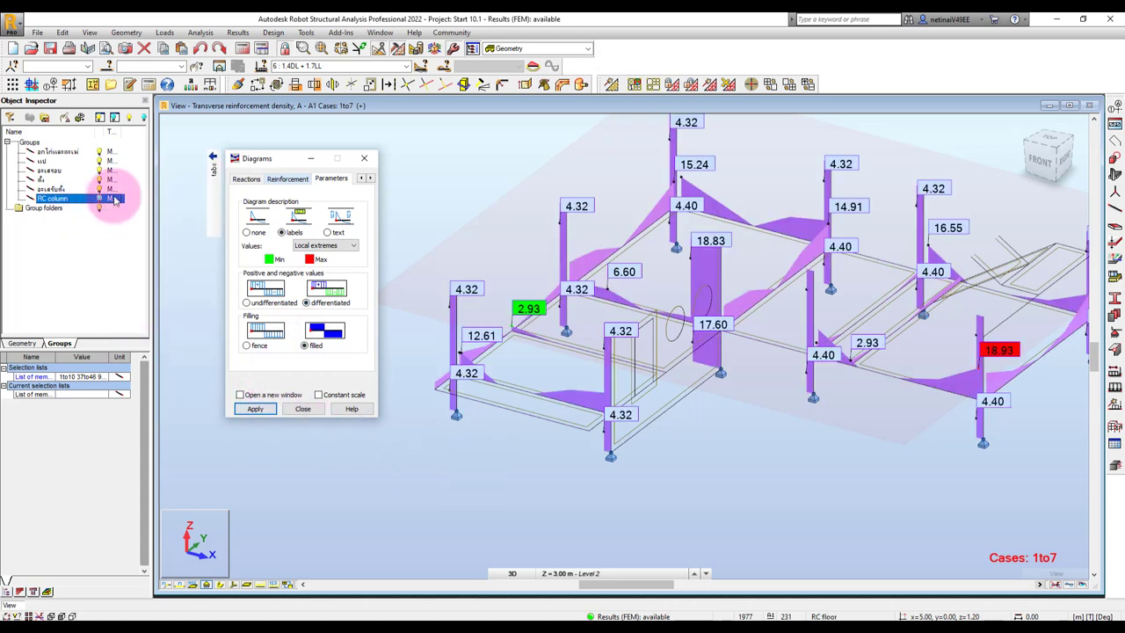
Step: Hide the columns and inspect beam transverse density, ranging from 2.93 to 18.93 cm²/m
click(114, 119)
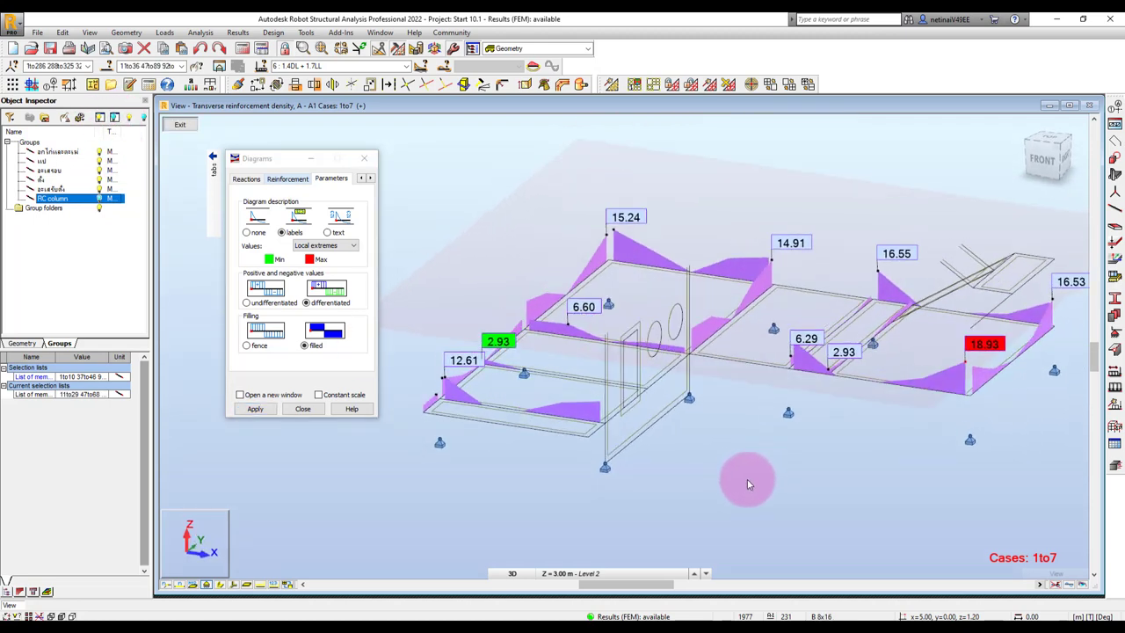
scroll(978, 377, up, 2)
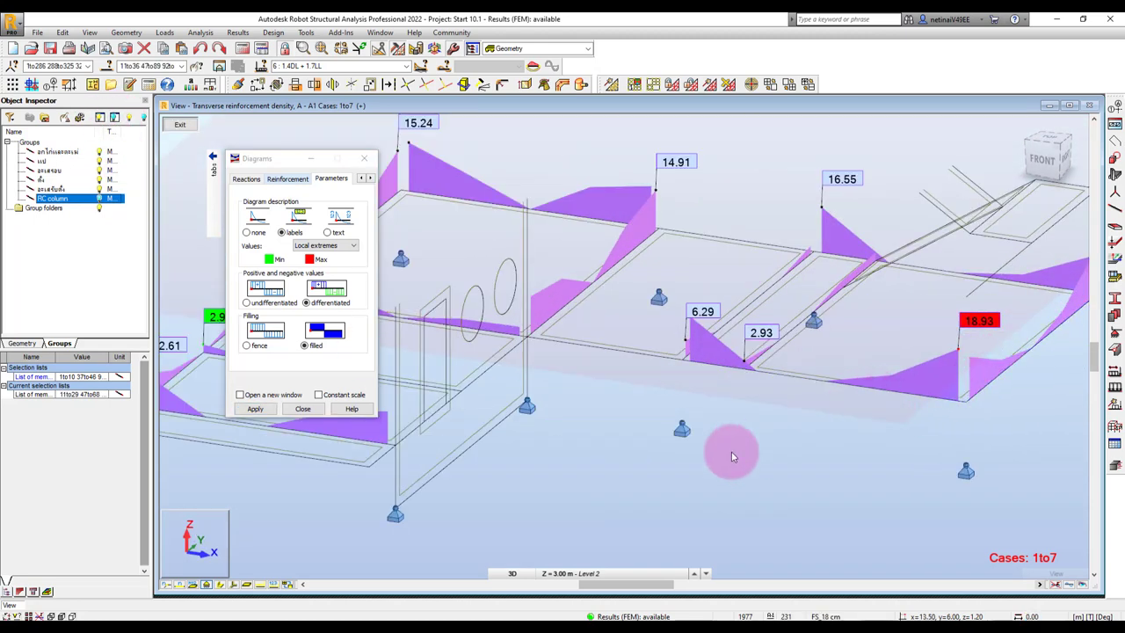
scroll(908, 398, down, 3)
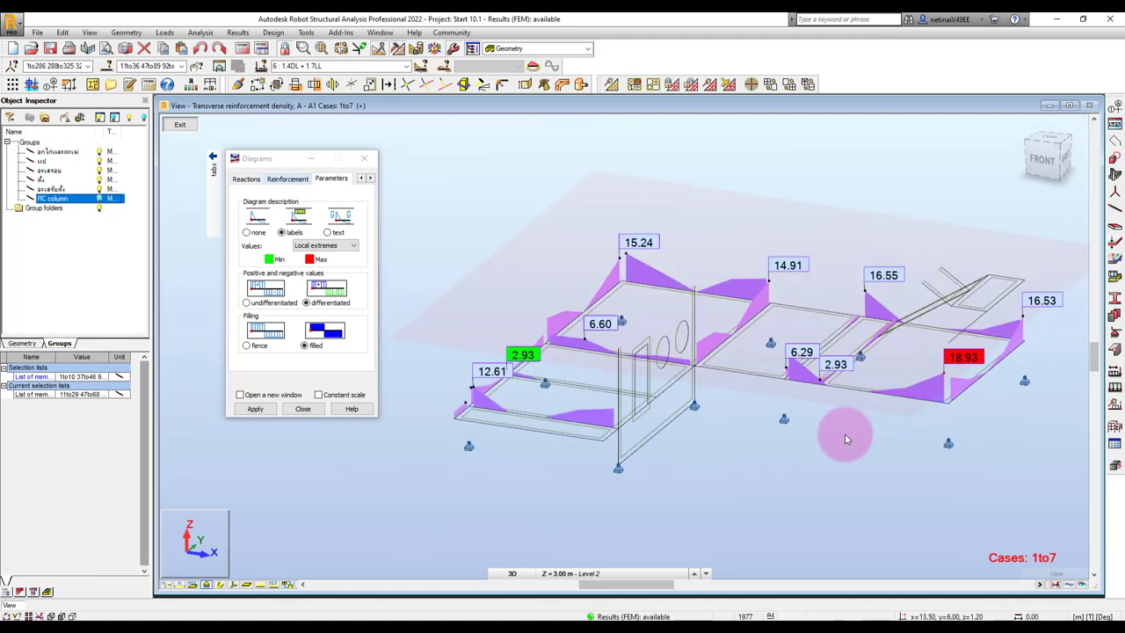
shift+middle_drag(845, 433, 831, 451)
scroll(868, 457, up, 2)
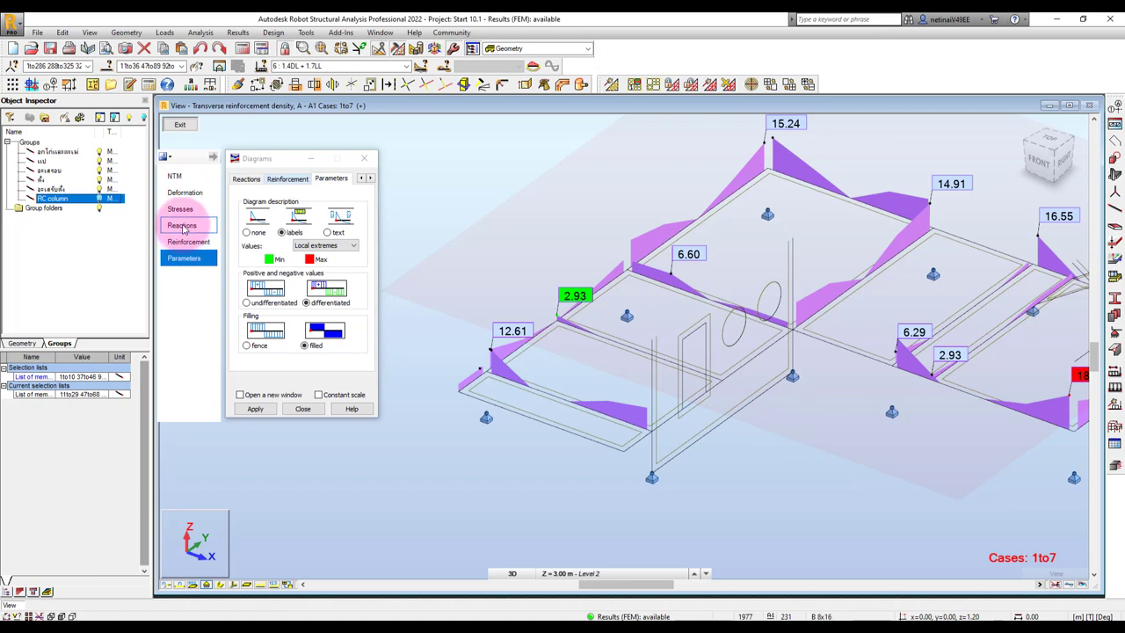
click(190, 246)
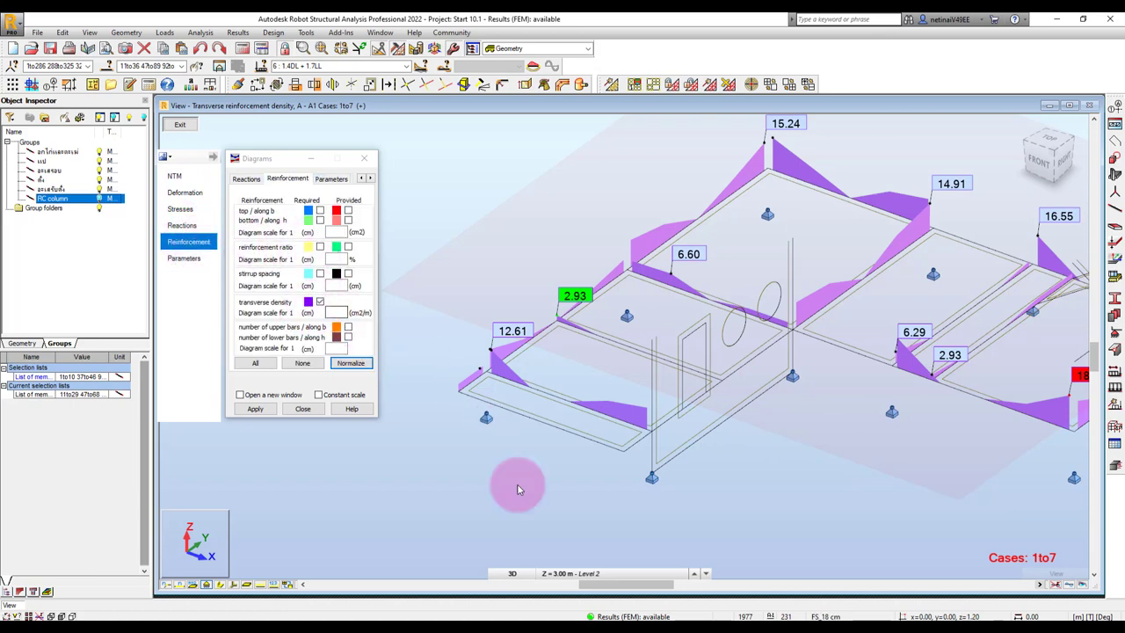
scroll(534, 415, up, 2)
mouse_move(563, 495)
shift+middle_down()
mouse_move(645, 357)
mouse_move(710, 377)
mouse_move(672, 389)
shift+middle_up()
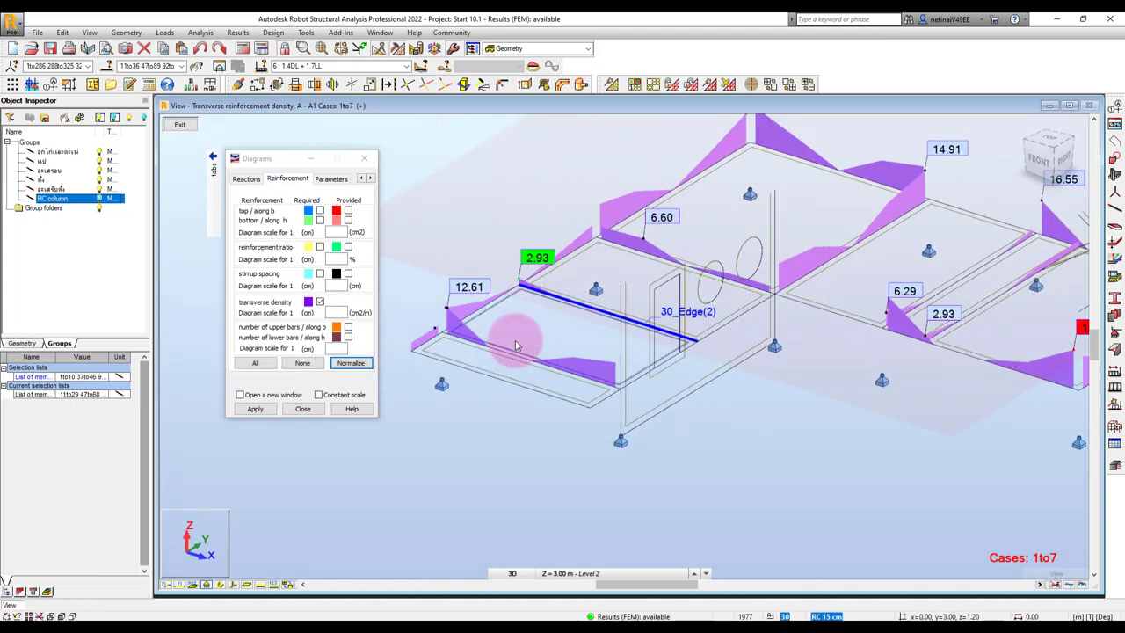
scroll(654, 294, up, 1)
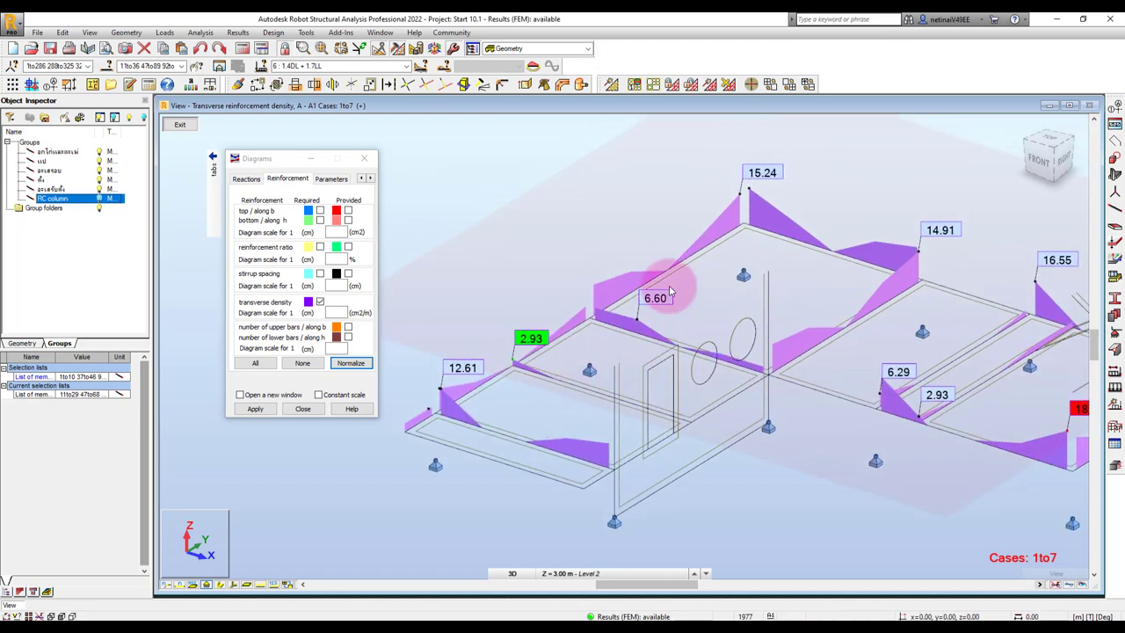
scroll(629, 356, up, 2)
scroll(628, 360, down, 3)
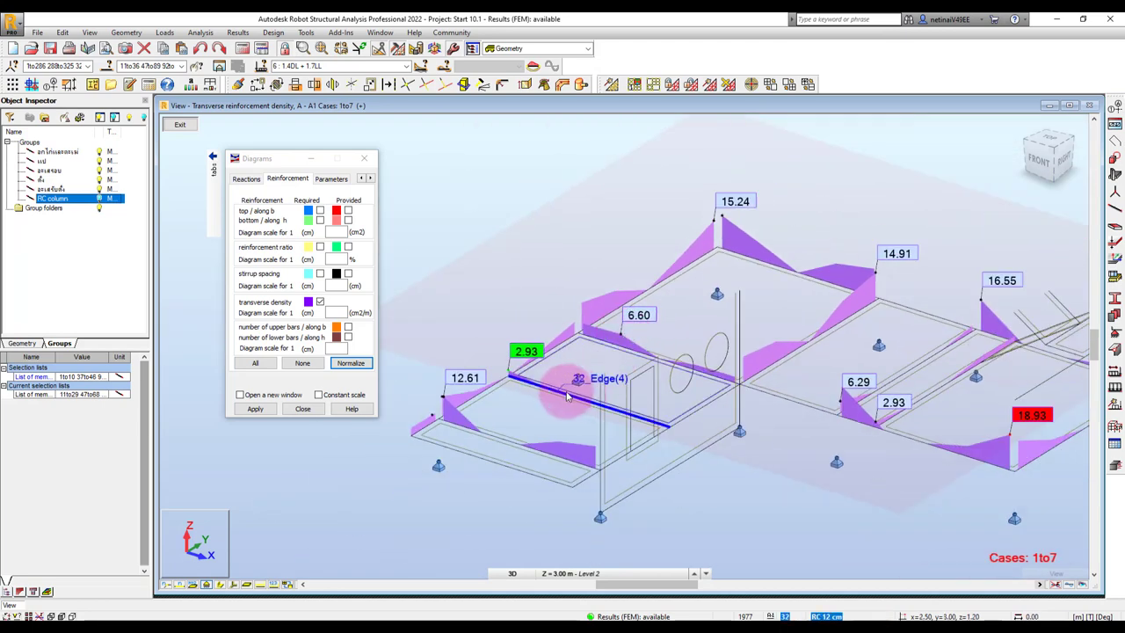
middle_drag(885, 507, 818, 439)
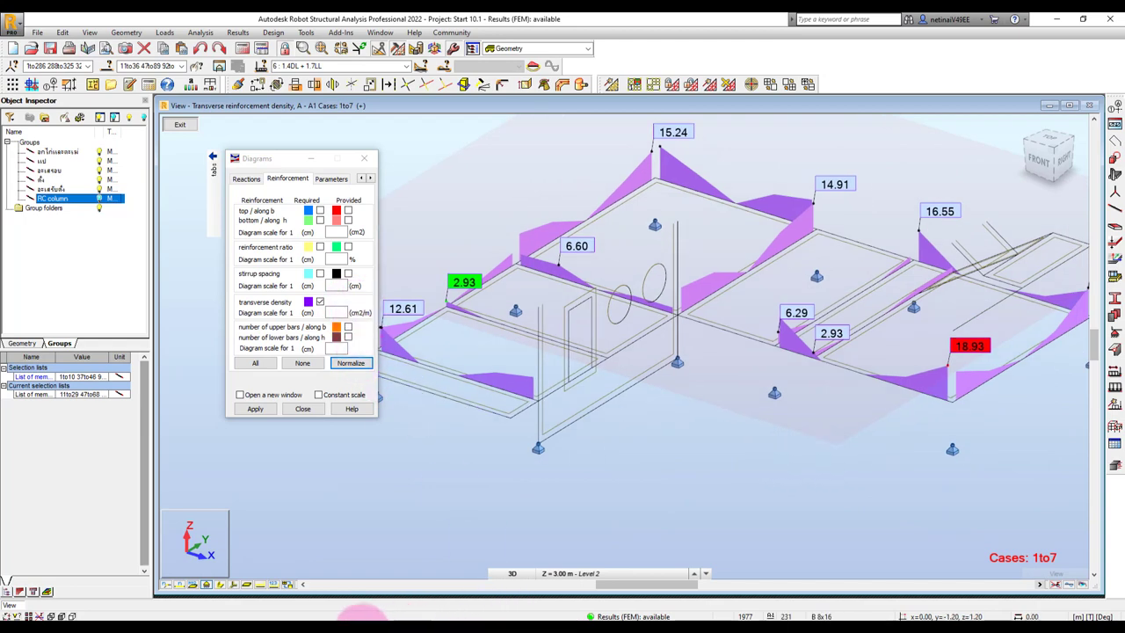
Step: Open Calculator beside the diagram settings and enter 0.636 × 2
click(361, 619)
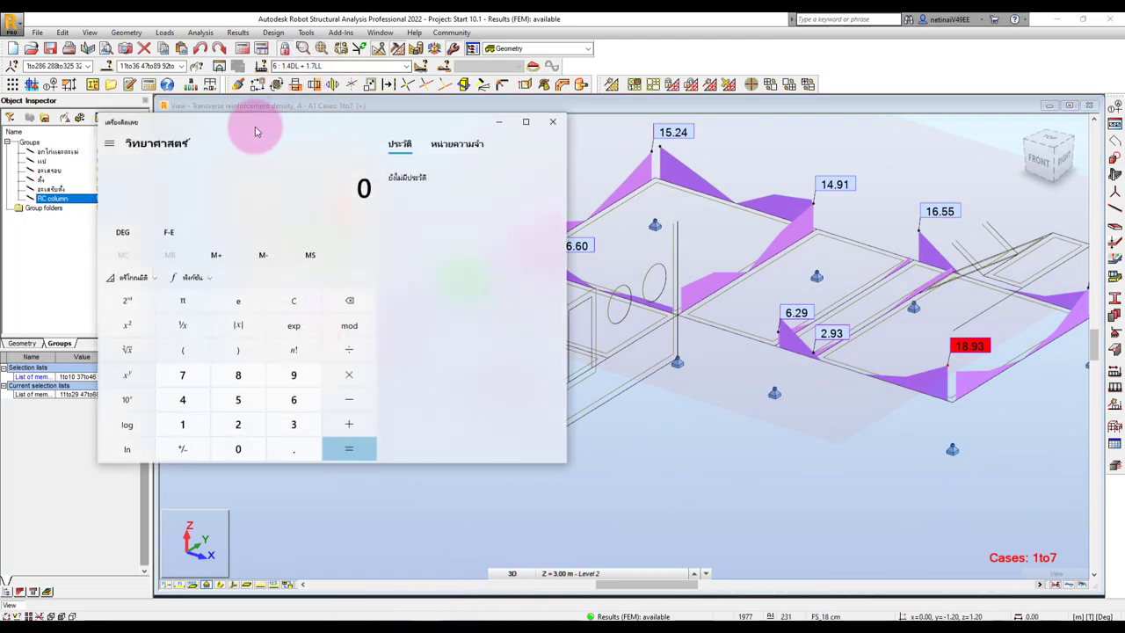
mouse_move(256, 131)
mouse_down()
mouse_move(764, 169)
mouse_move(706, 168)
mouse_move(718, 169)
mouse_up()
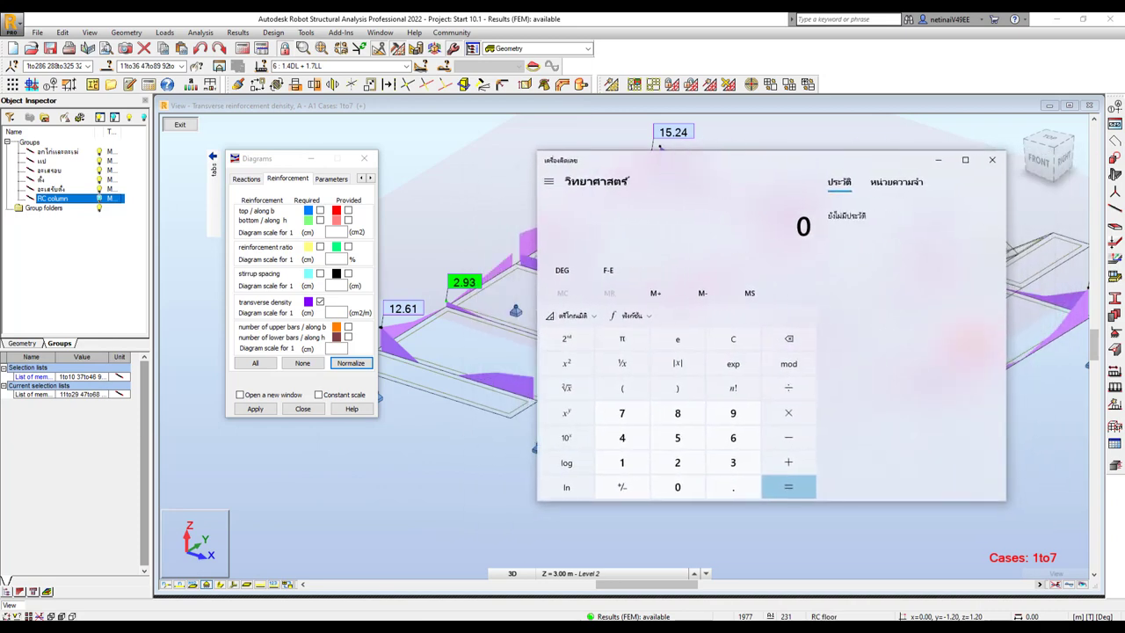
click(733, 487)
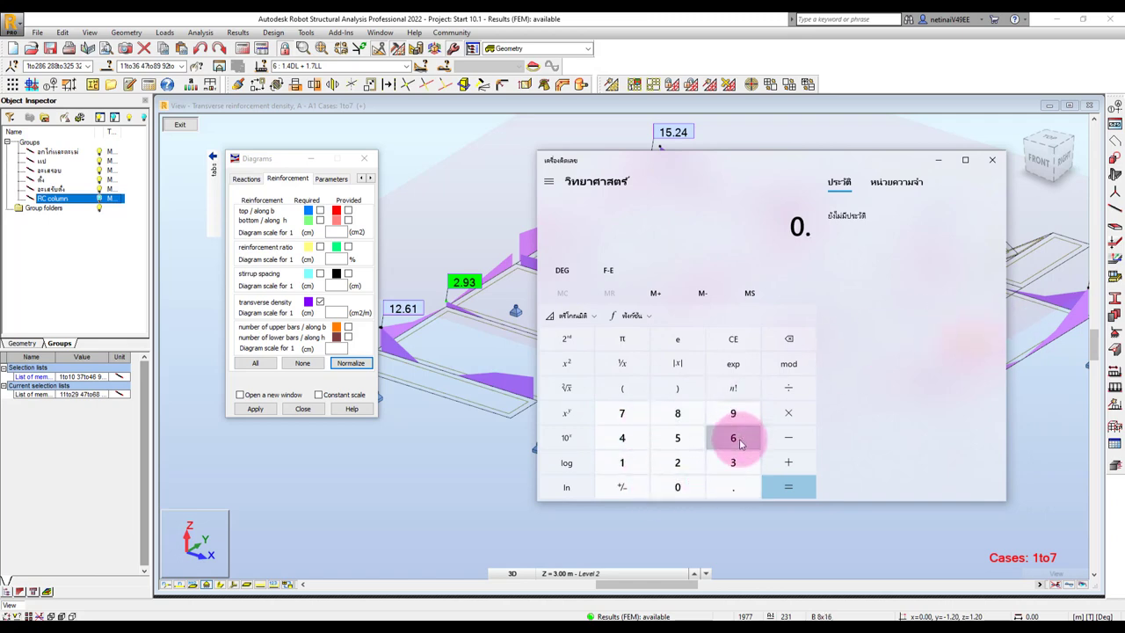
click(733, 437)
click(733, 463)
click(732, 437)
click(788, 412)
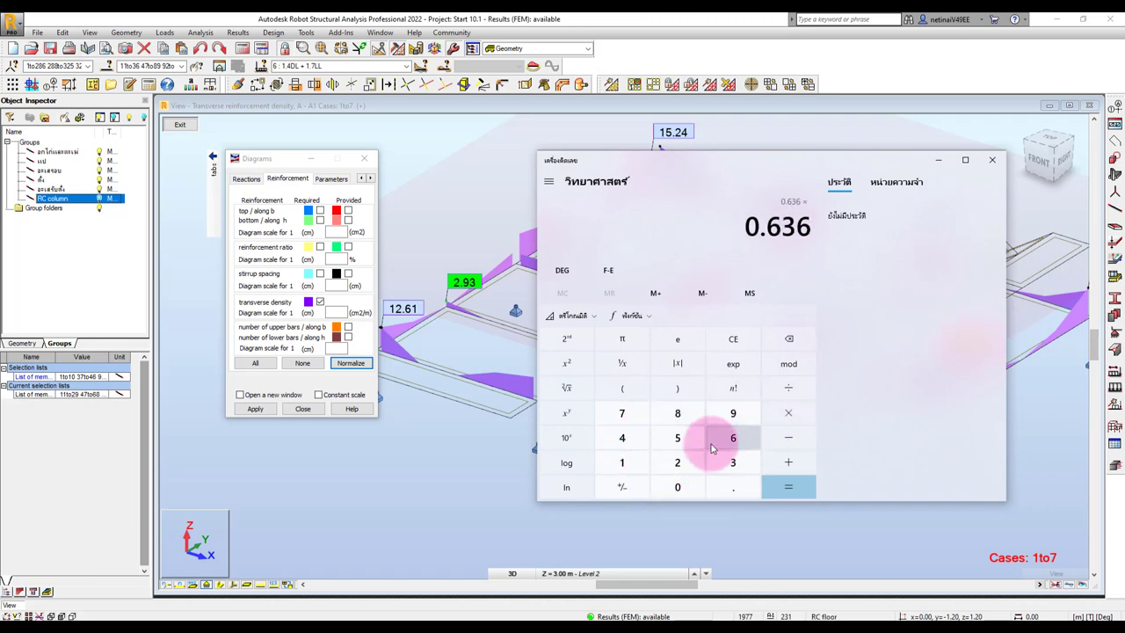
click(677, 462)
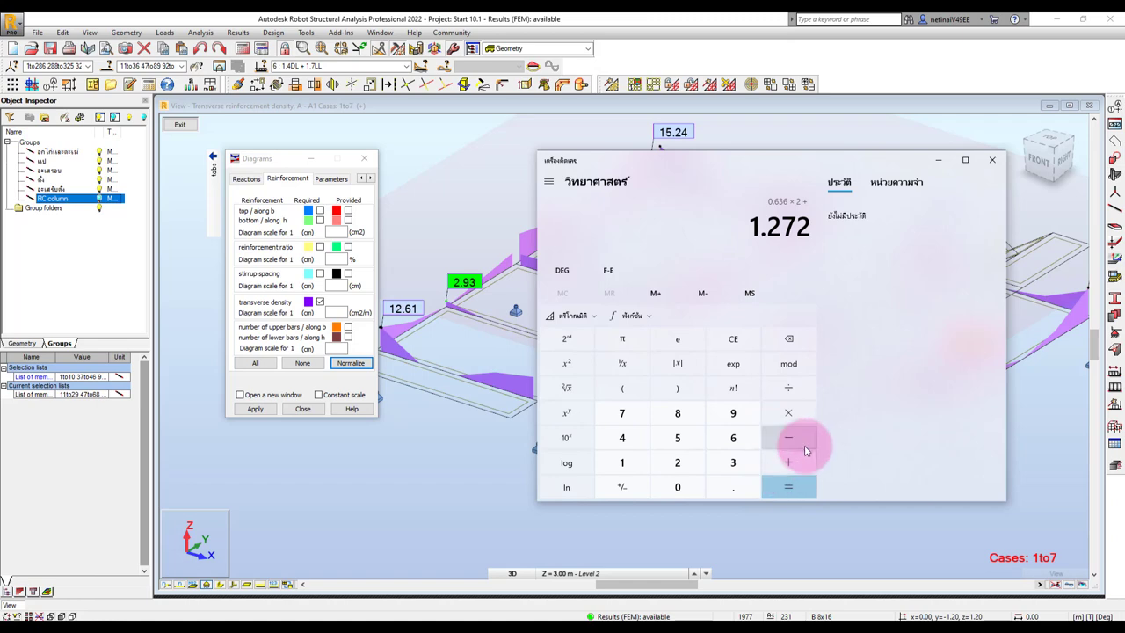
drag(674, 164, 774, 167)
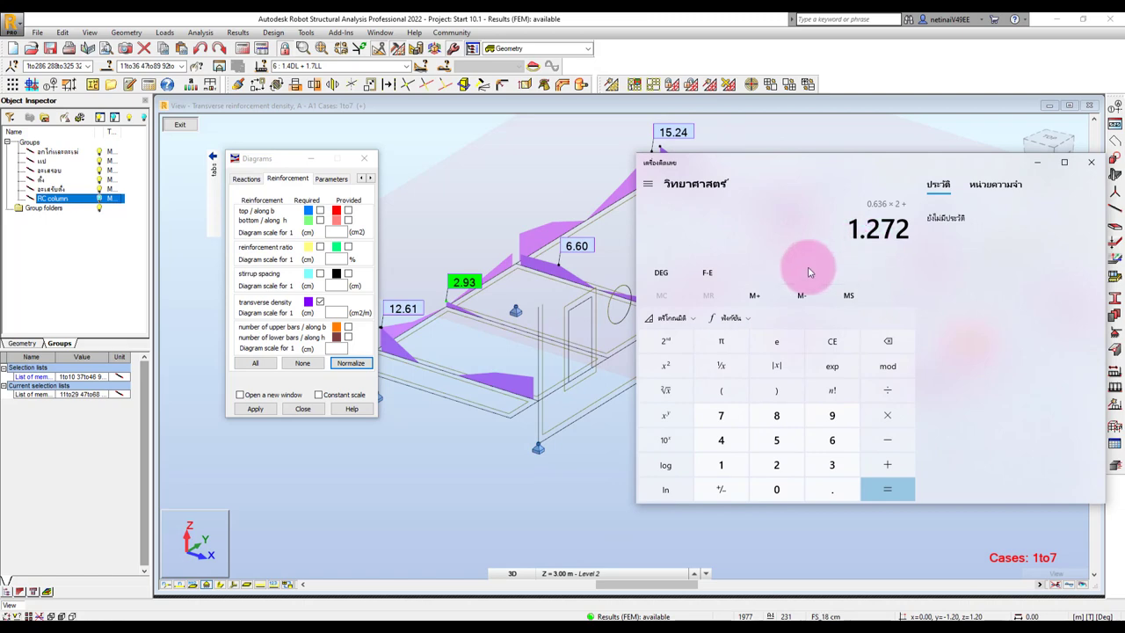
Step: Add 6.6 ÷ 1.3 and evaluate the expression, giving 6.3489
click(831, 439)
click(831, 489)
click(832, 440)
click(886, 464)
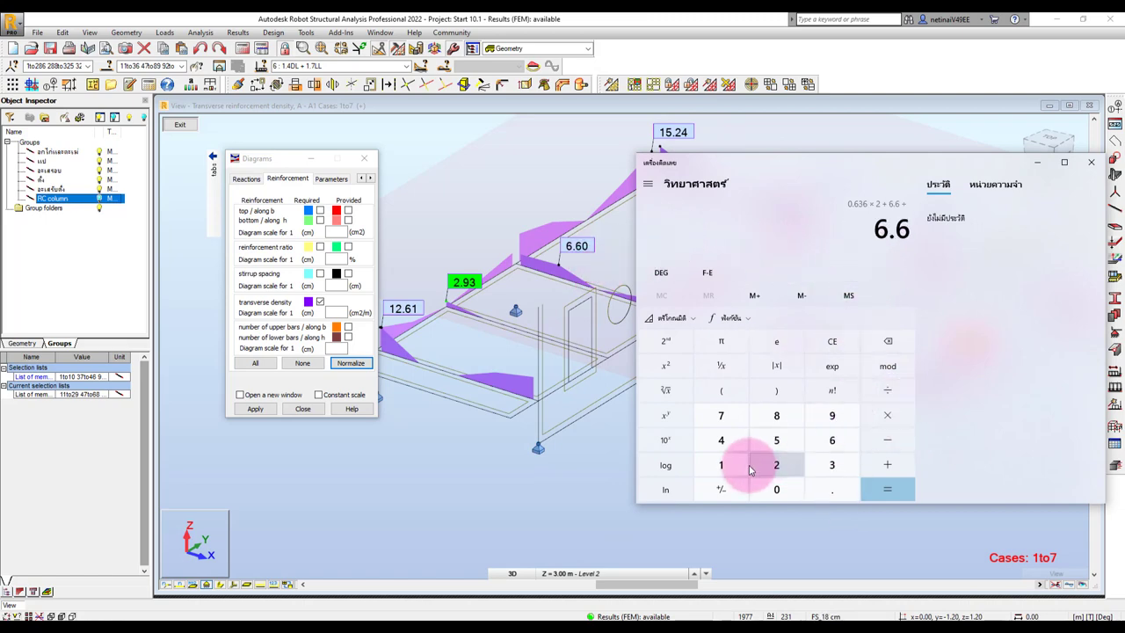
click(721, 464)
click(831, 488)
click(831, 464)
click(886, 488)
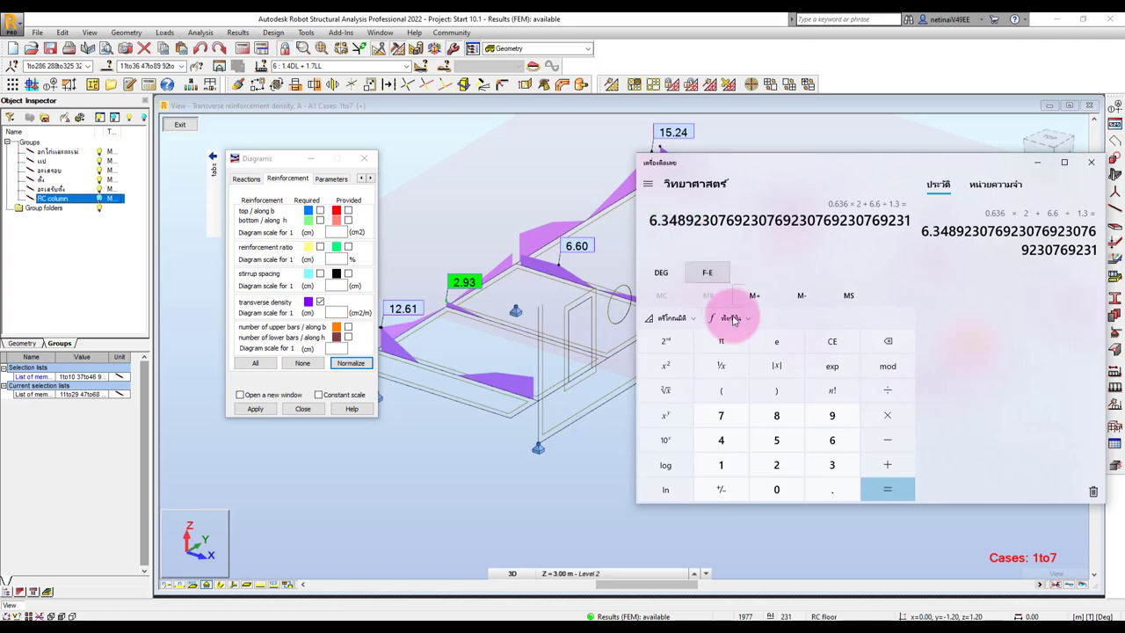
Step: Compute 1 ÷ 6.34, giving 0.1577
click(722, 465)
click(887, 390)
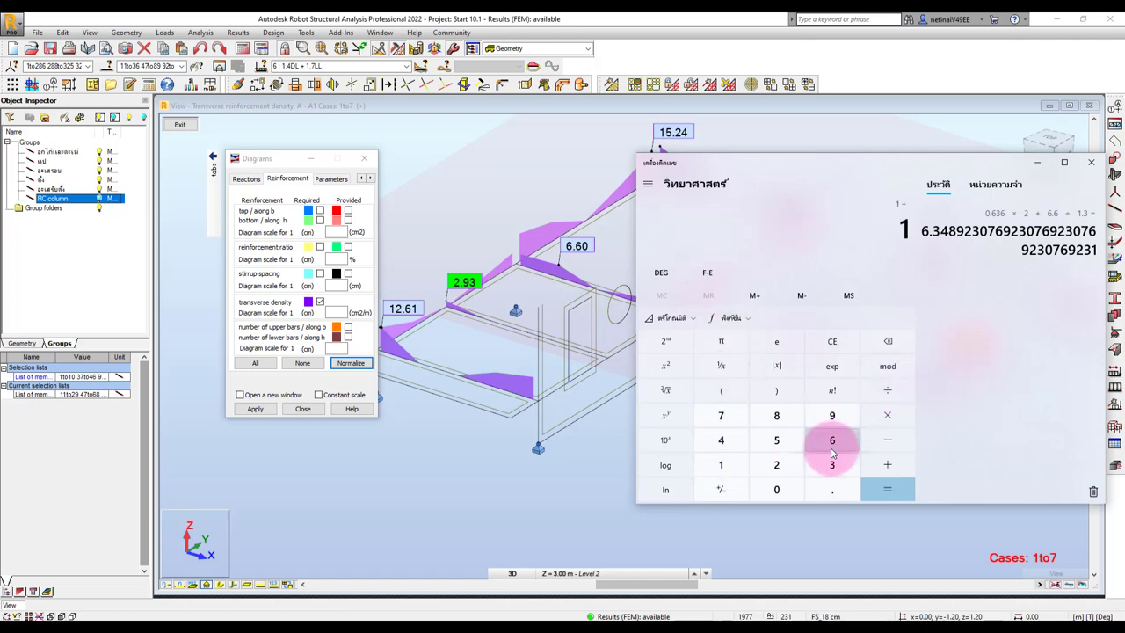
click(831, 439)
click(833, 492)
click(831, 464)
click(721, 440)
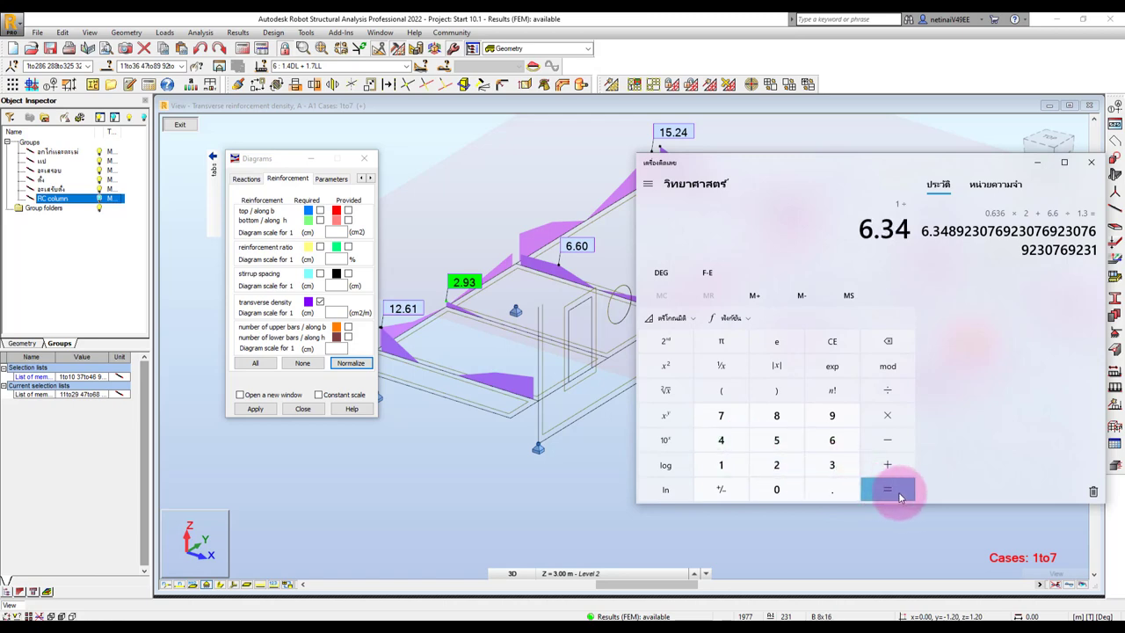
click(886, 489)
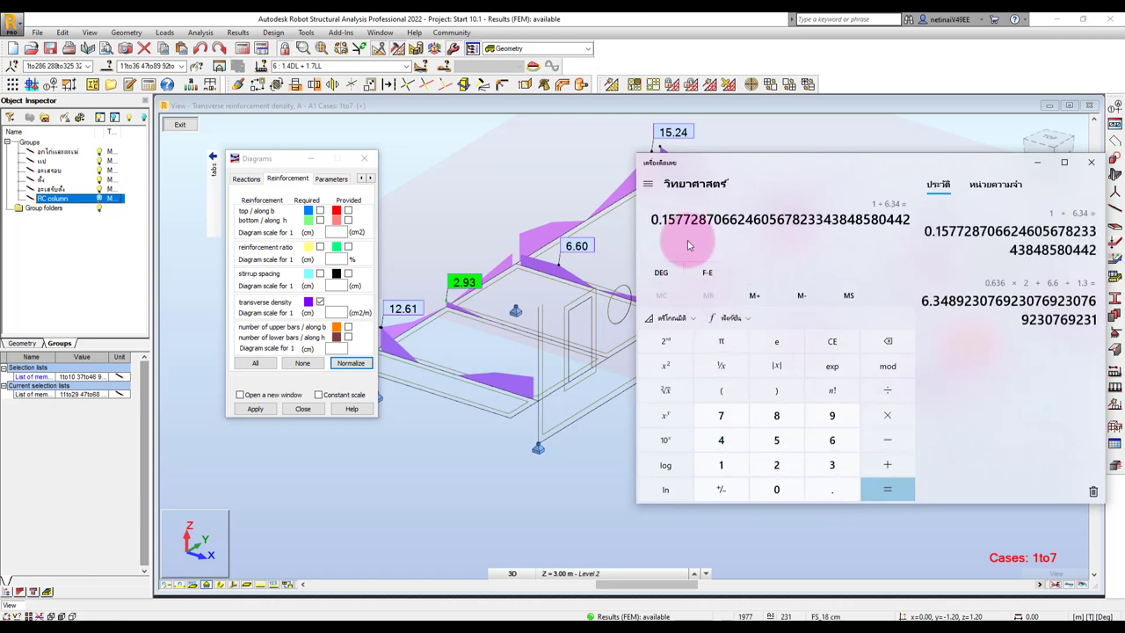
Step: Pan and zoom the model to read diagram labels such as 15.24 and 14.91
click(573, 273)
scroll(527, 264, up, 3)
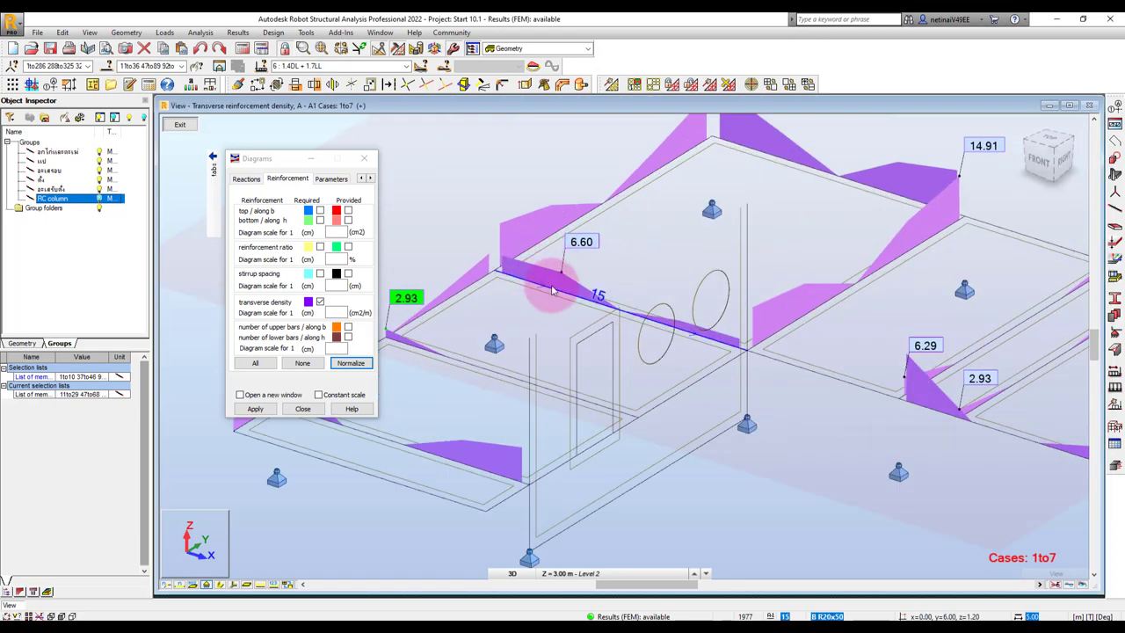
scroll(708, 325, down, 2)
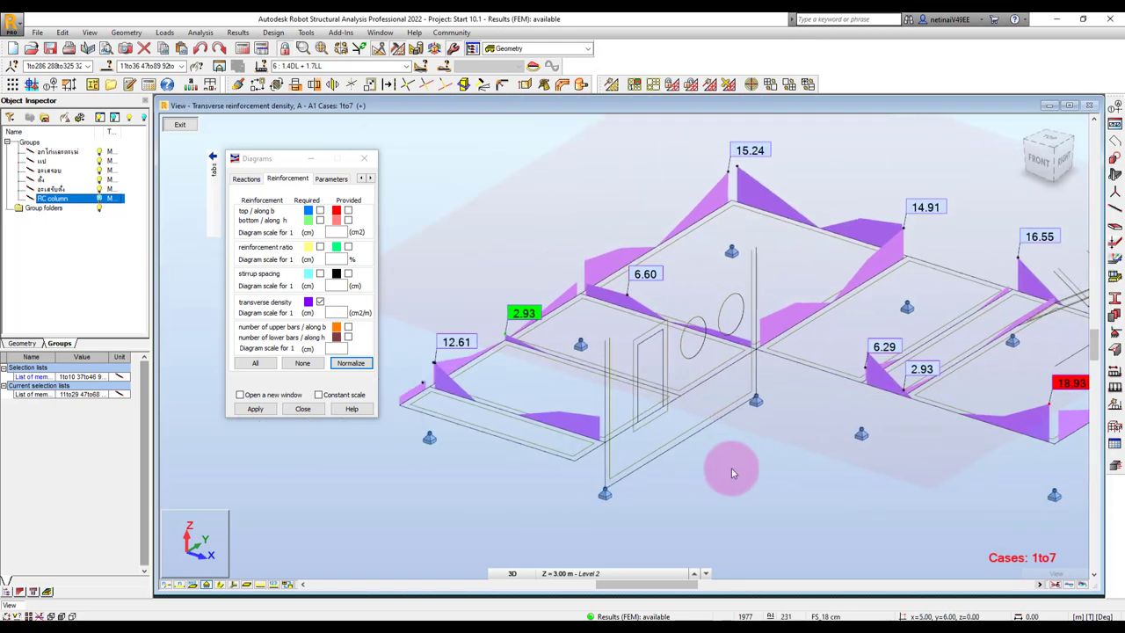
scroll(698, 254, up, 2)
middle_drag(709, 254, 677, 308)
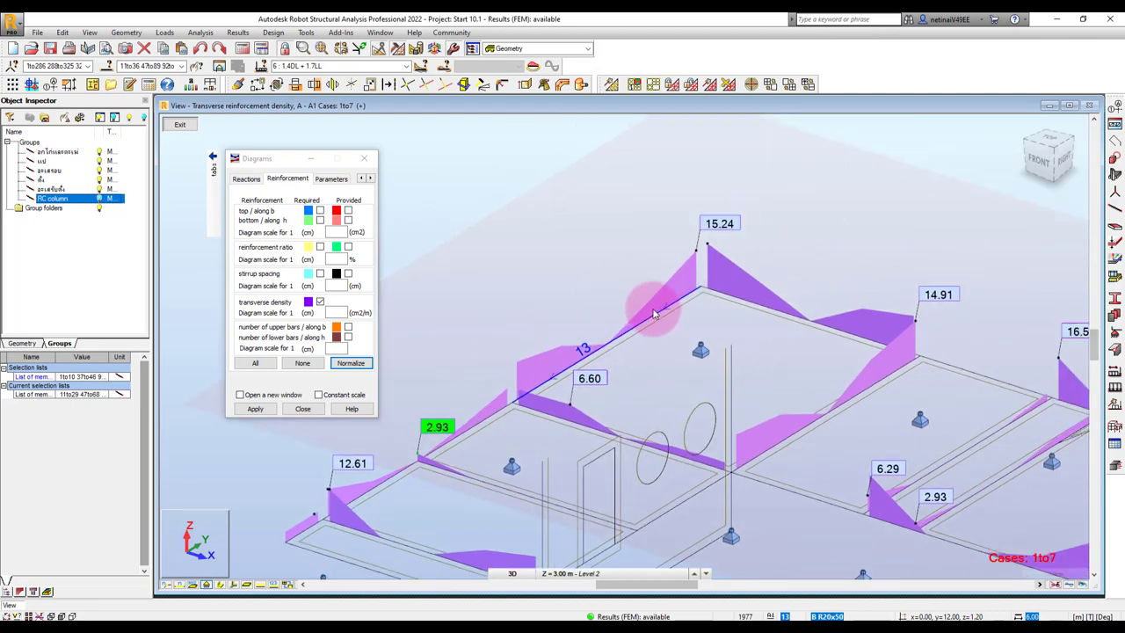
scroll(655, 314, down, 2)
middle_drag(891, 288, 848, 262)
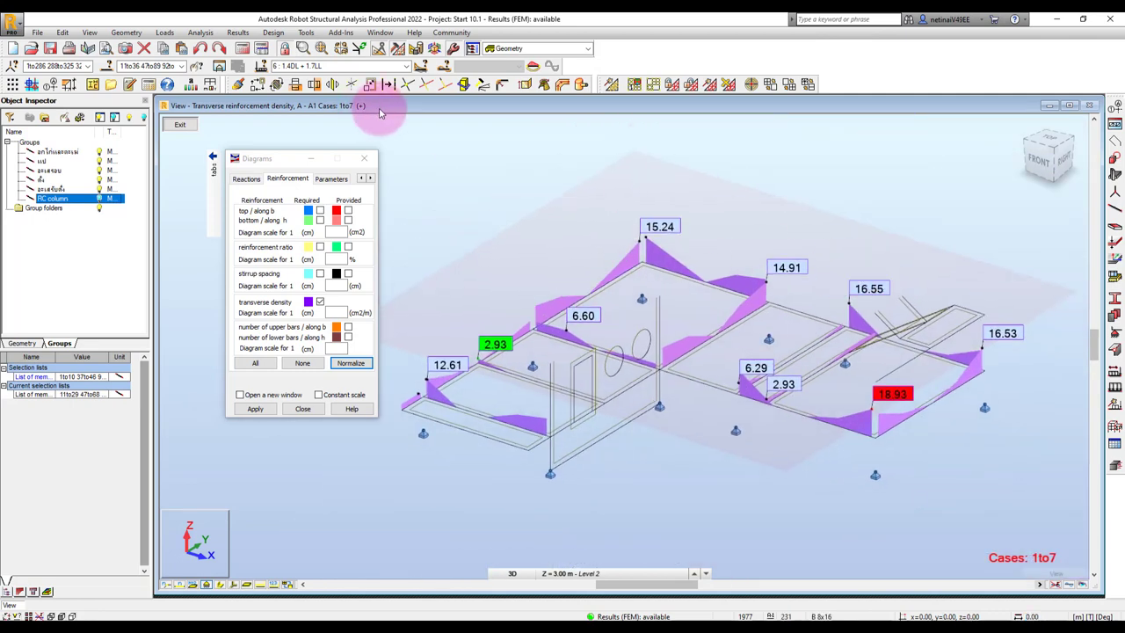
click(365, 159)
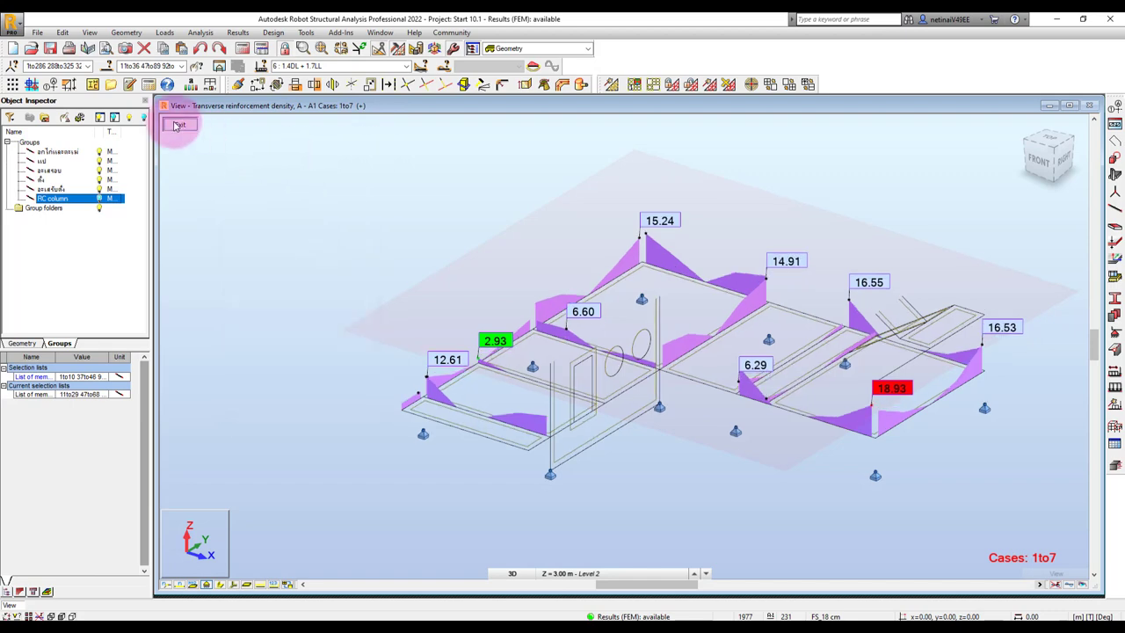
mouse_move(758, 435)
middle_down()
mouse_move(728, 414)
mouse_move(741, 402)
mouse_move(714, 466)
middle_up()
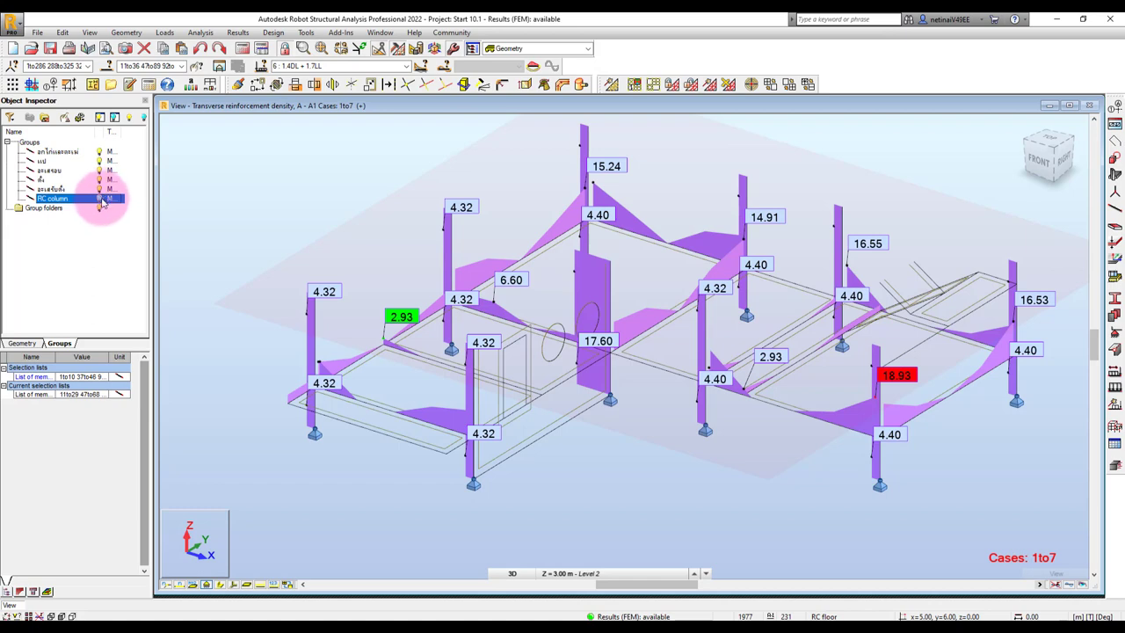
Step: Select the RC column group members (1to10 37to46 90 91) and dock the third toolbar row upward
click(99, 119)
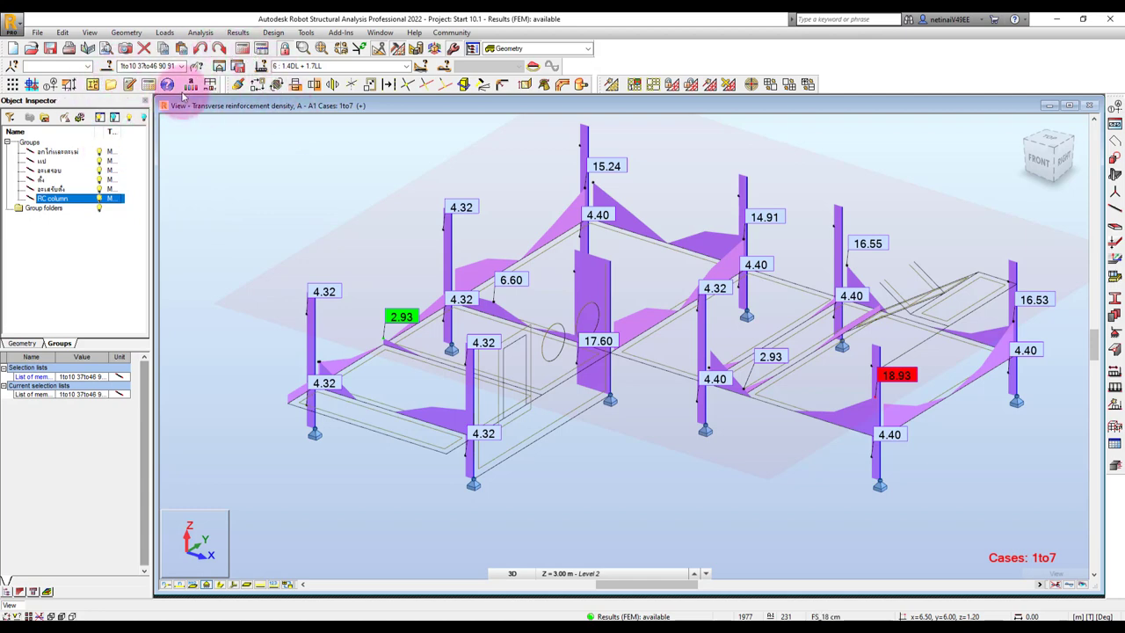
drag(241, 86, 573, 67)
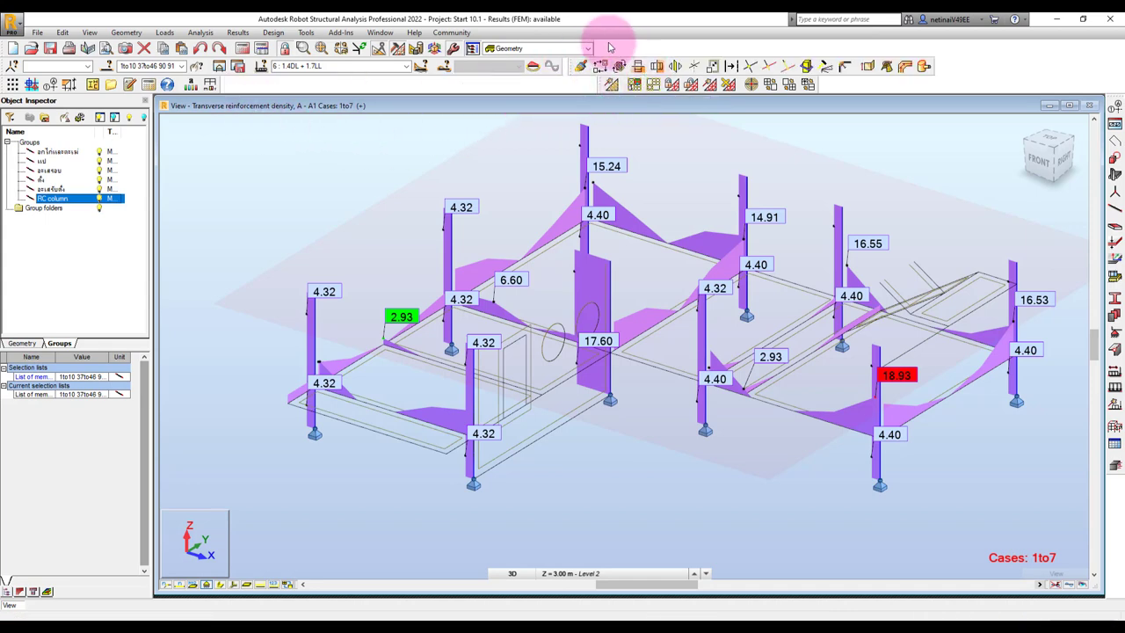
drag(613, 88, 608, 49)
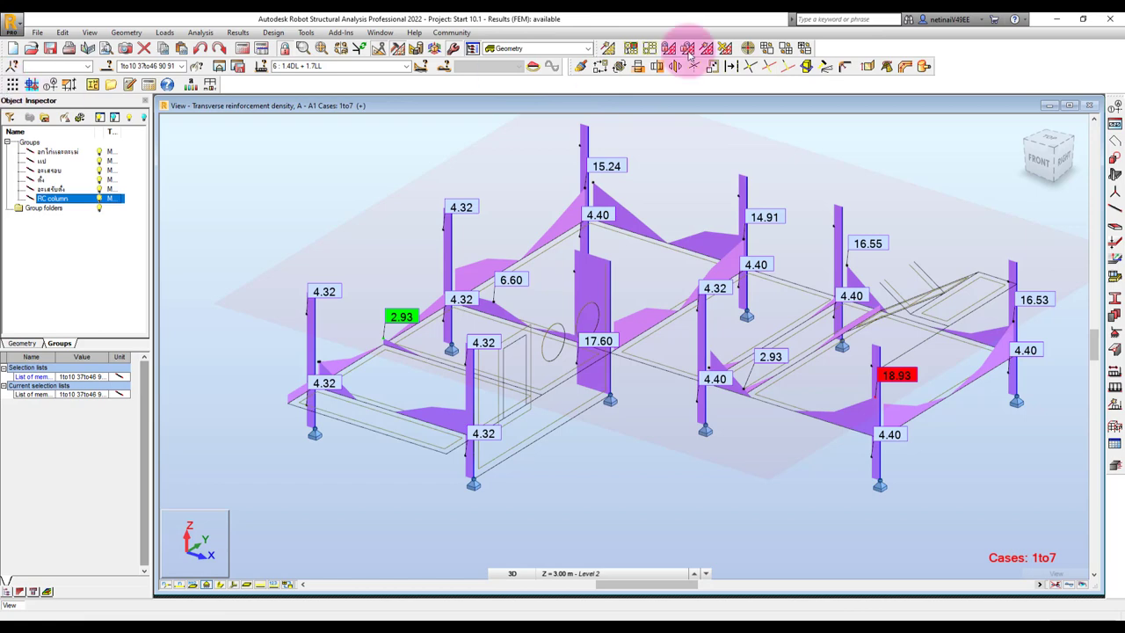
drag(822, 48, 824, 49)
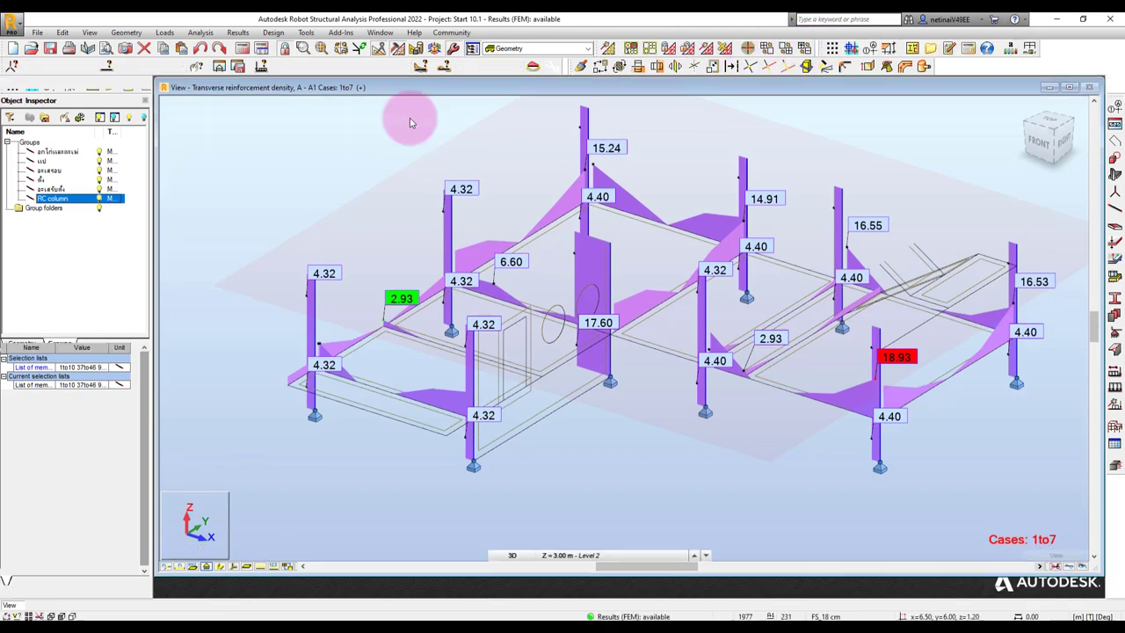
Step: Show the selected columns alone in a new, maximized View:1 window
click(202, 47)
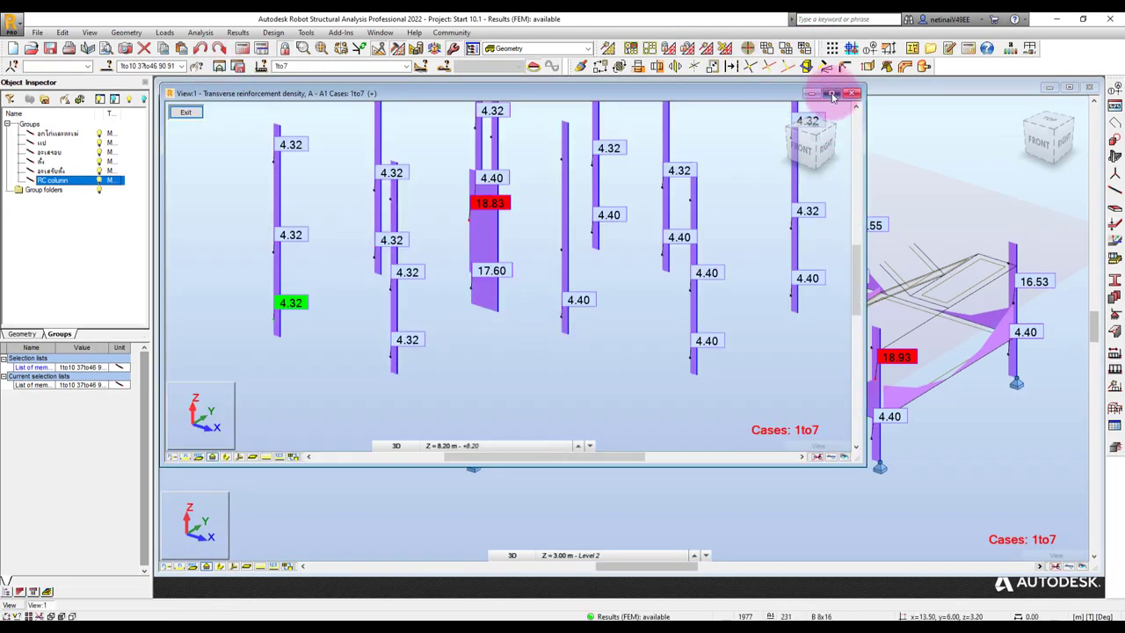
click(831, 92)
shift+middle_drag(664, 325, 598, 417)
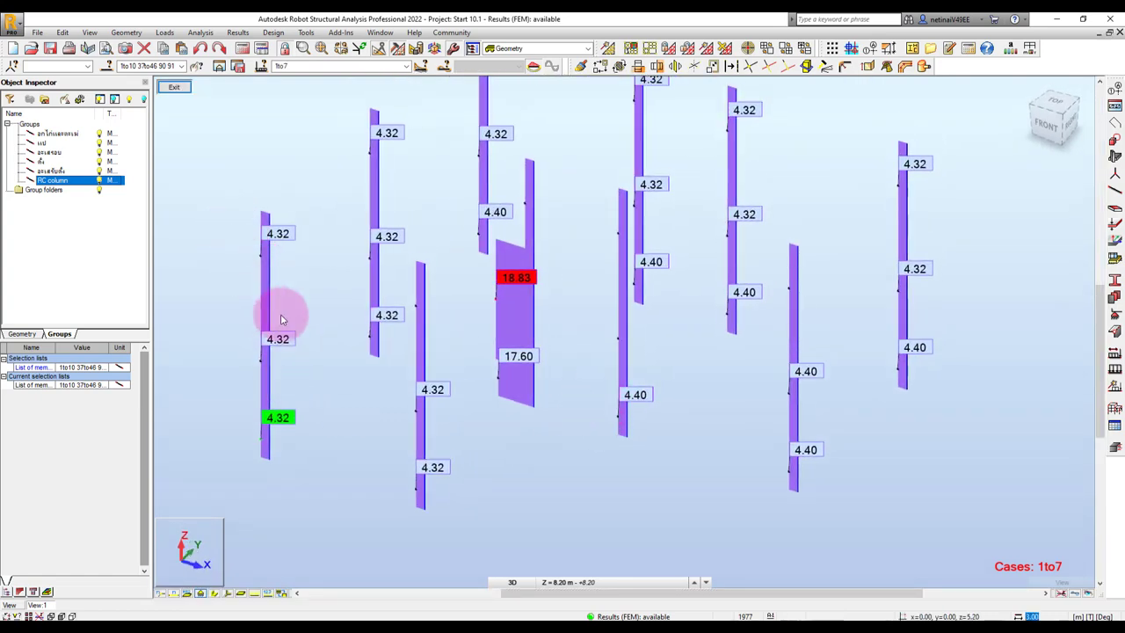
middle_drag(245, 221, 368, 215)
Step: Replace the columns' transverse density diagrams with required reinforcement ratio diagrams
click(237, 32)
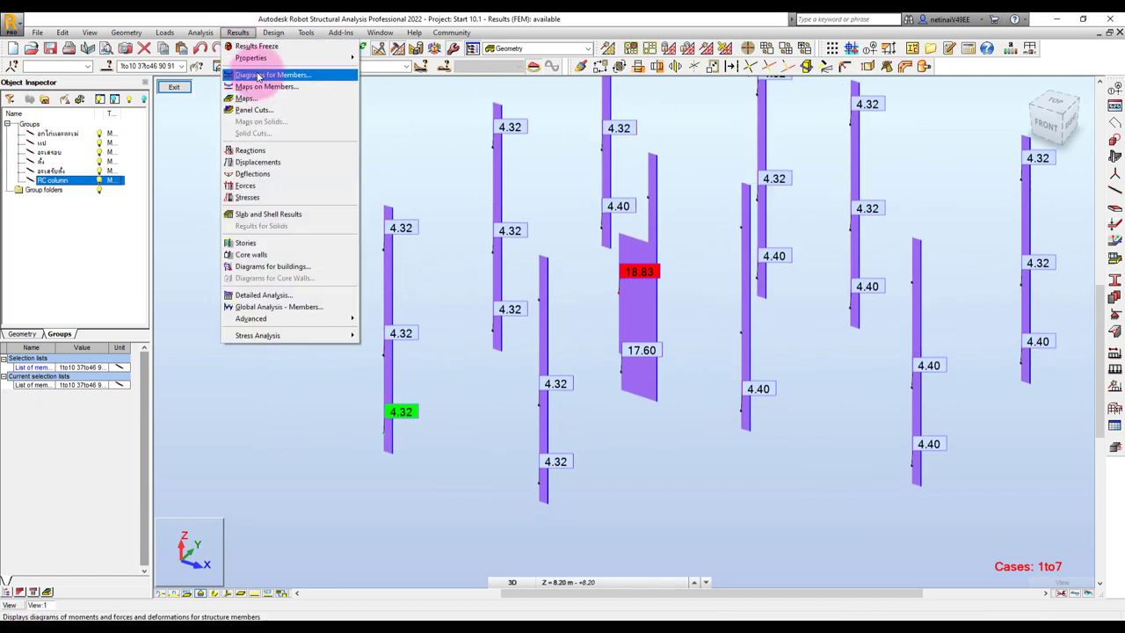
click(251, 73)
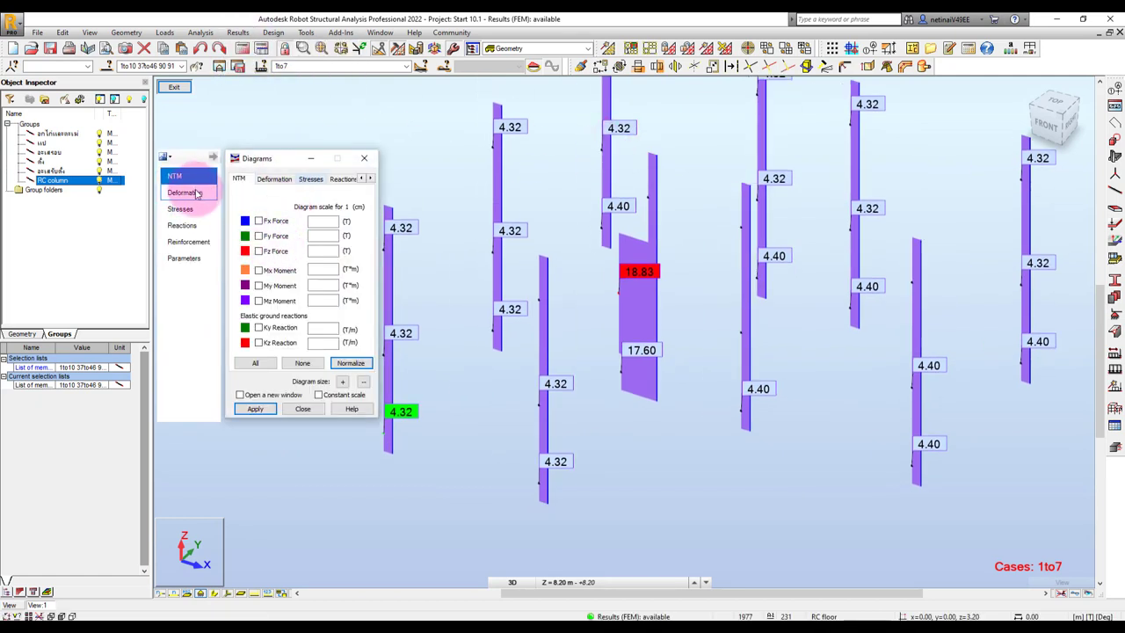
click(188, 249)
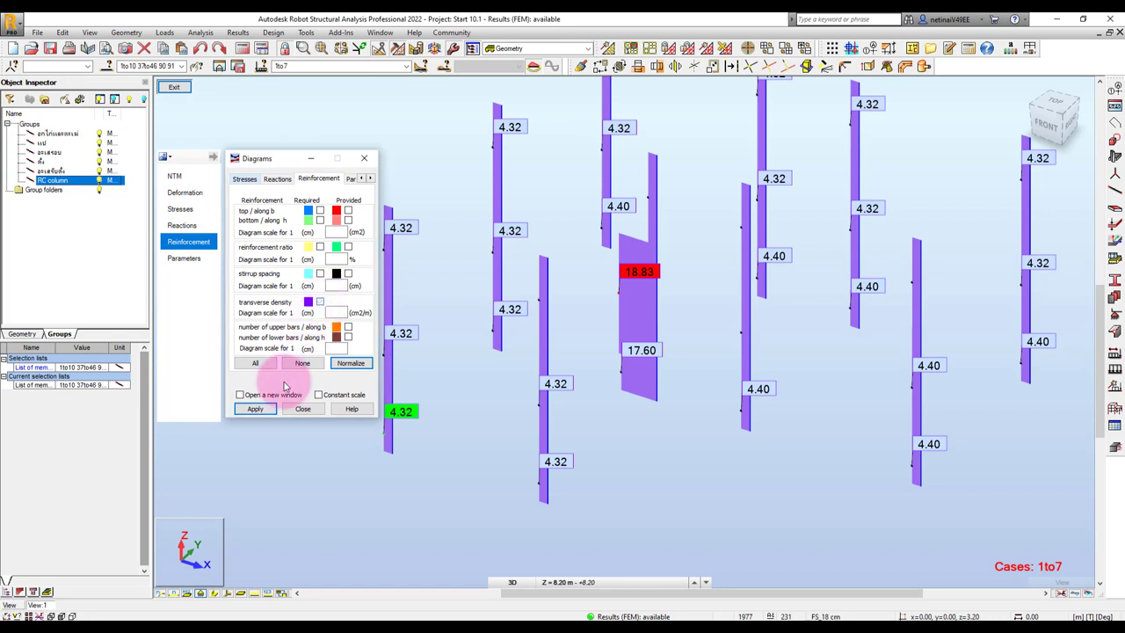
click(254, 410)
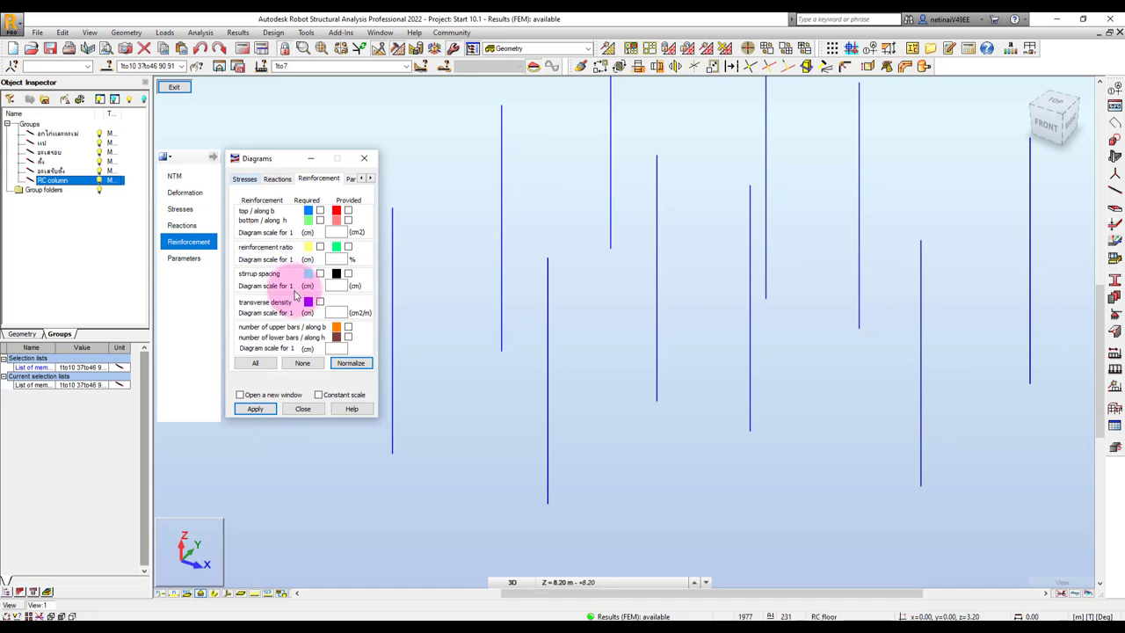
click(320, 247)
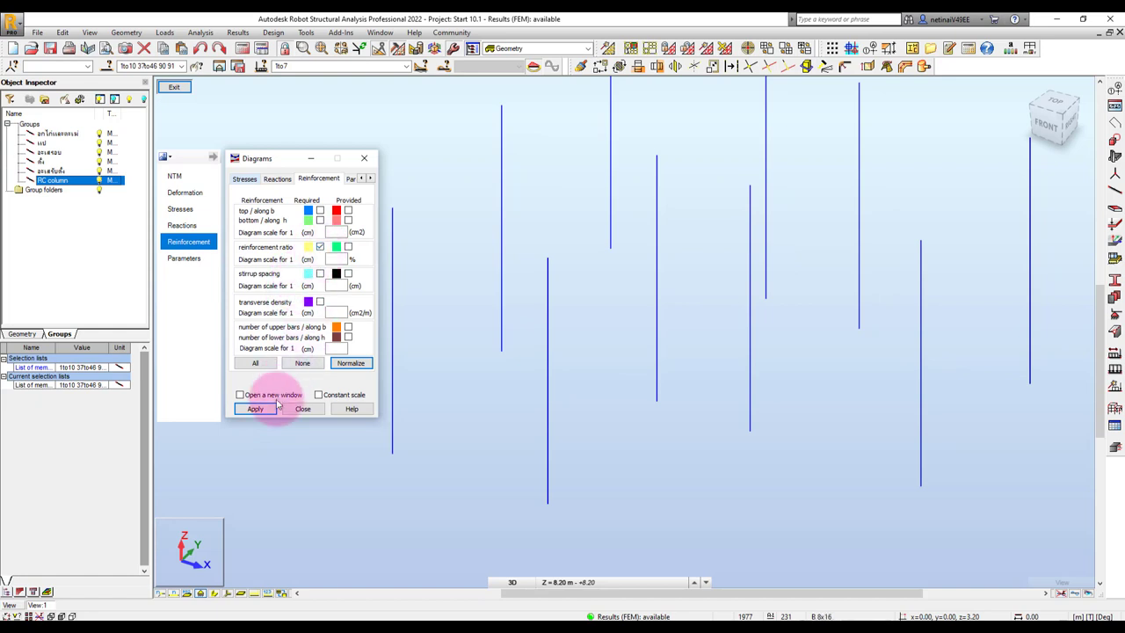
click(254, 409)
mouse_move(736, 406)
shift+middle_down()
mouse_move(723, 395)
mouse_move(765, 419)
mouse_move(728, 447)
mouse_move(798, 454)
mouse_move(730, 454)
shift+middle_up()
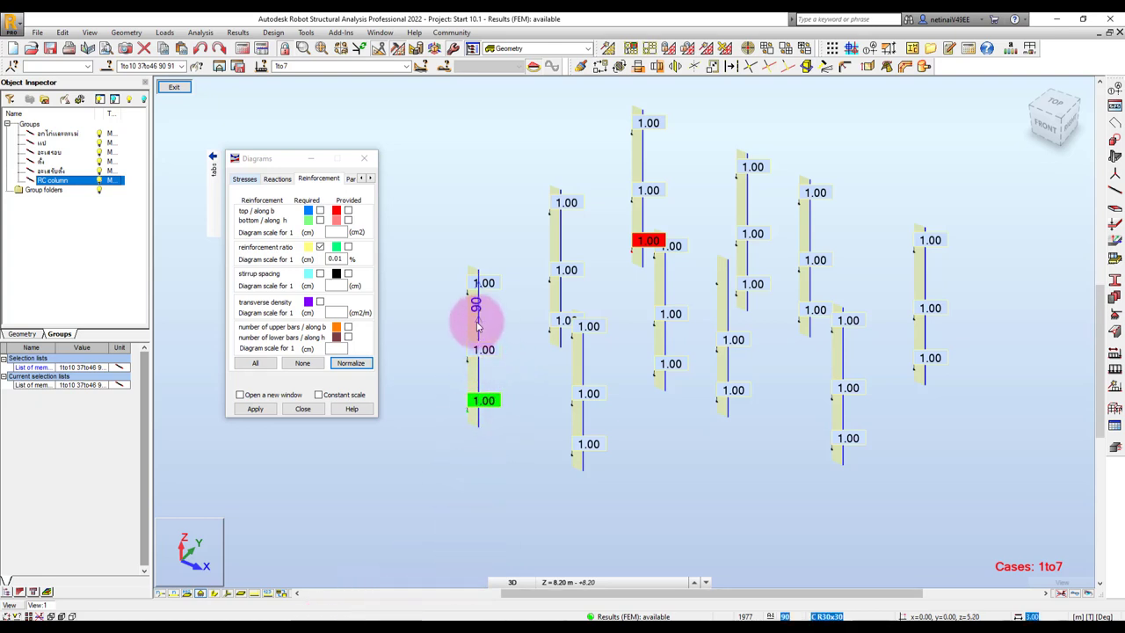
Step: Compute 30 × 30 = 900, then divide by 100 to get 9
click(372, 615)
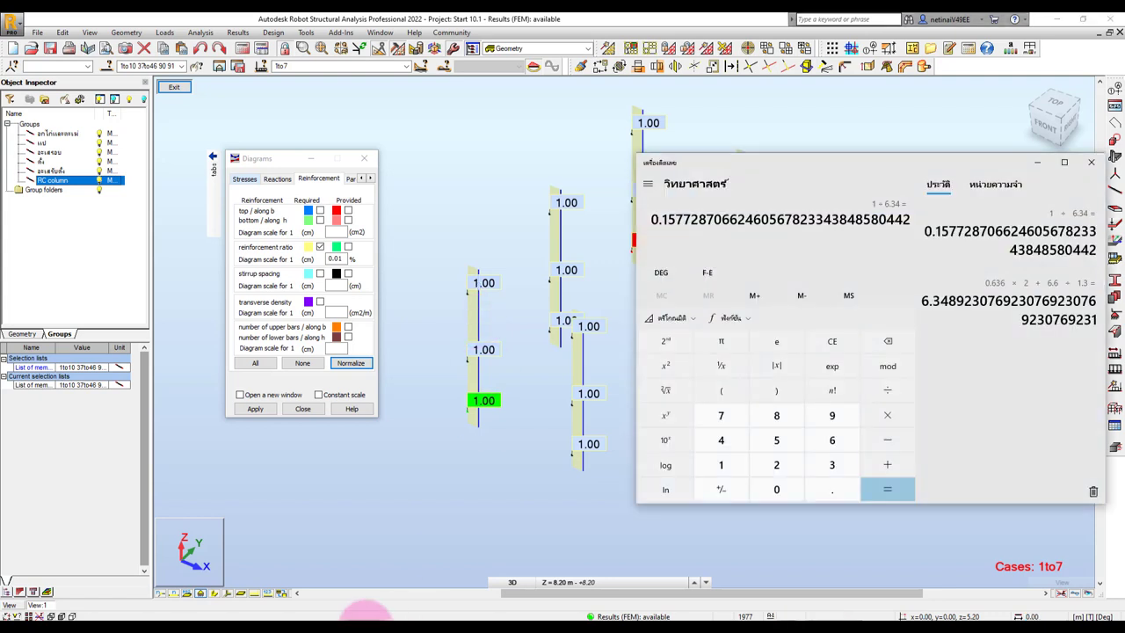
text(30)
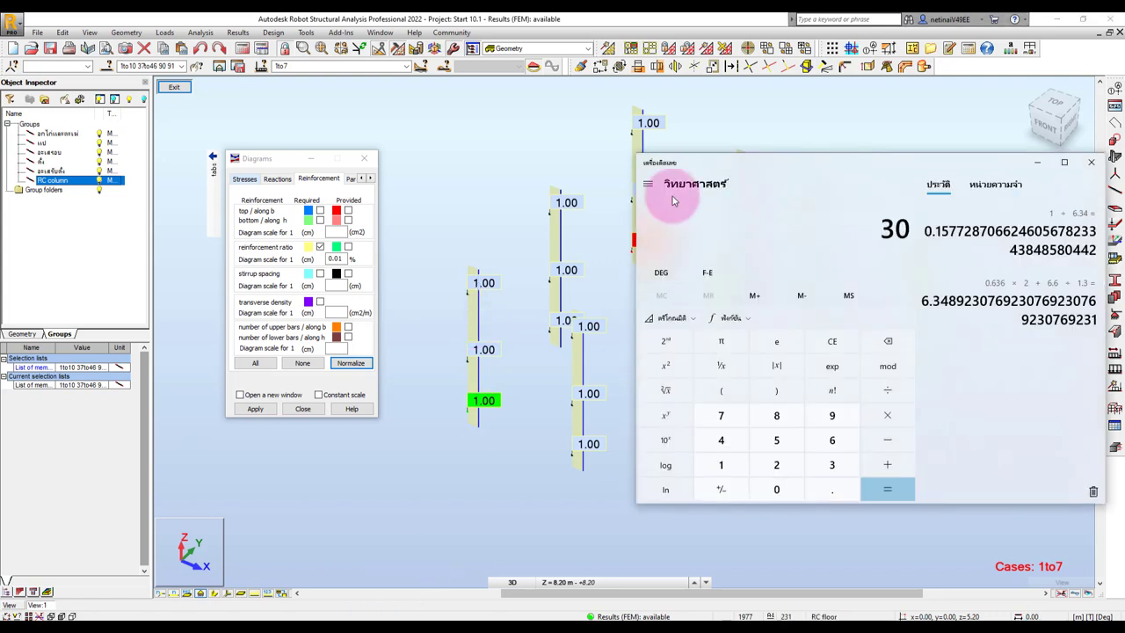
text( × 30 ×)
key(Return)
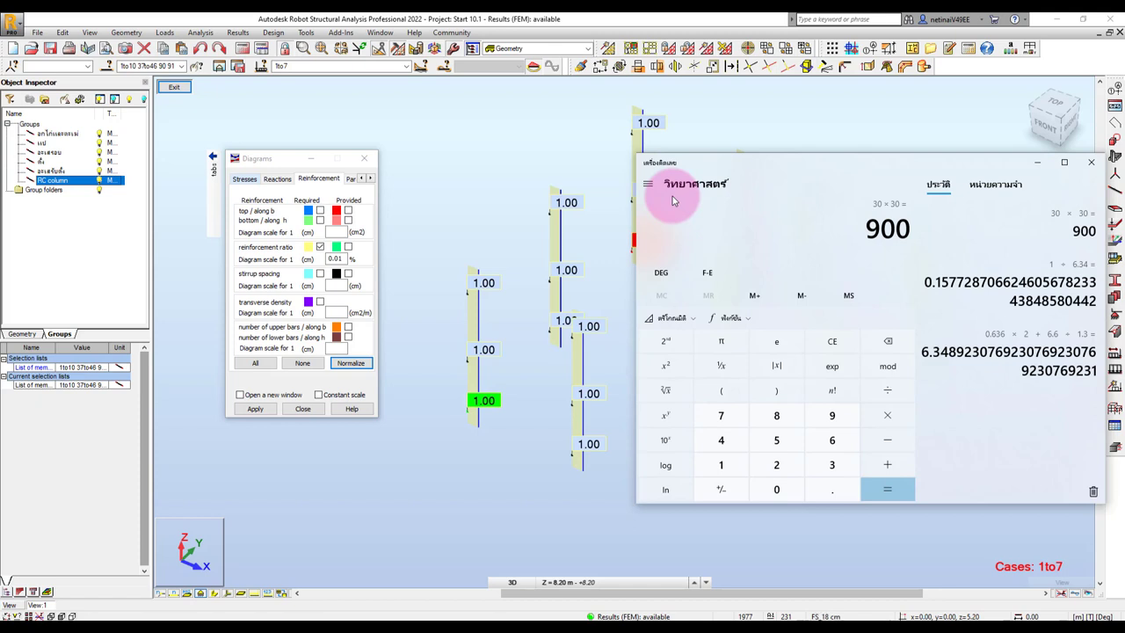
text(/100)
key(Return)
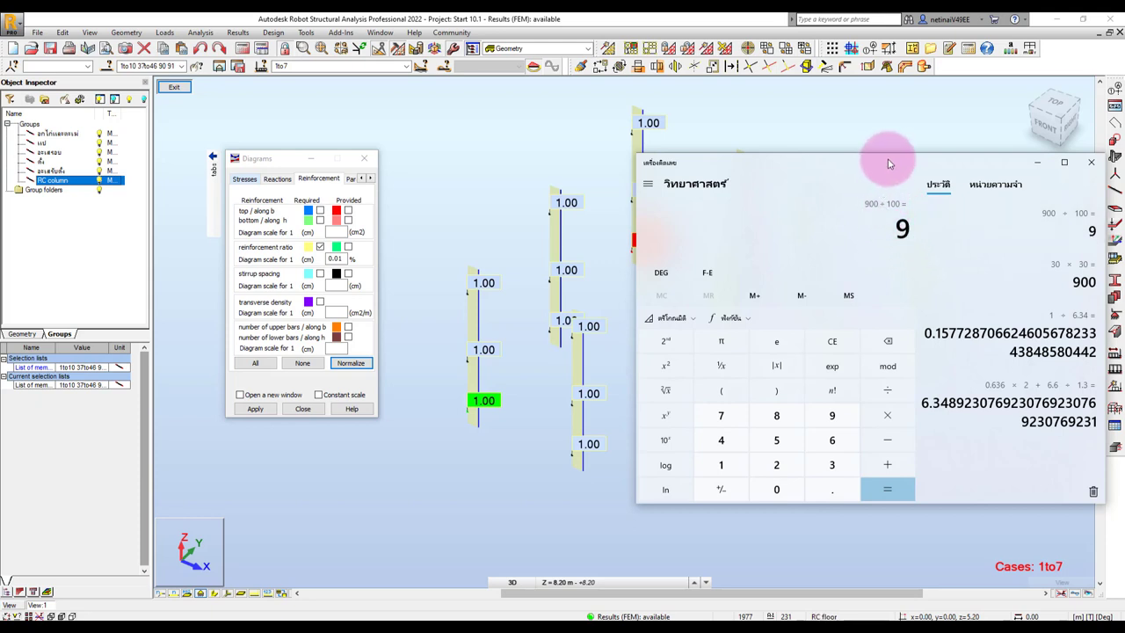
Step: Divide 9 by 3.14, giving 2.866
drag(887, 163, 847, 165)
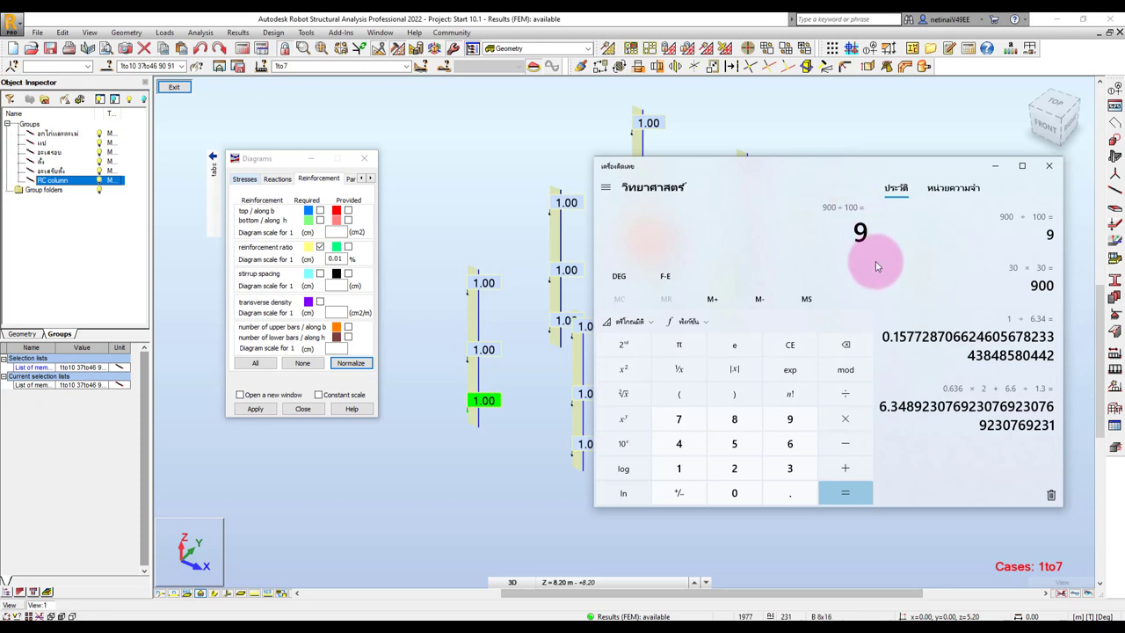
click(842, 392)
click(790, 468)
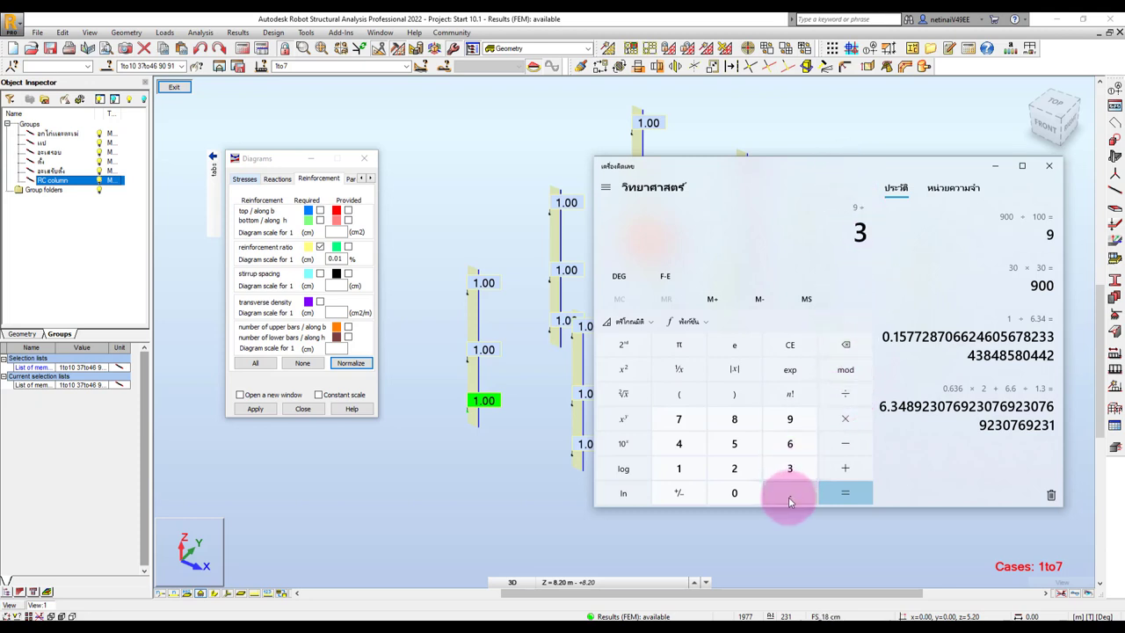
click(790, 493)
click(678, 468)
click(678, 443)
click(864, 493)
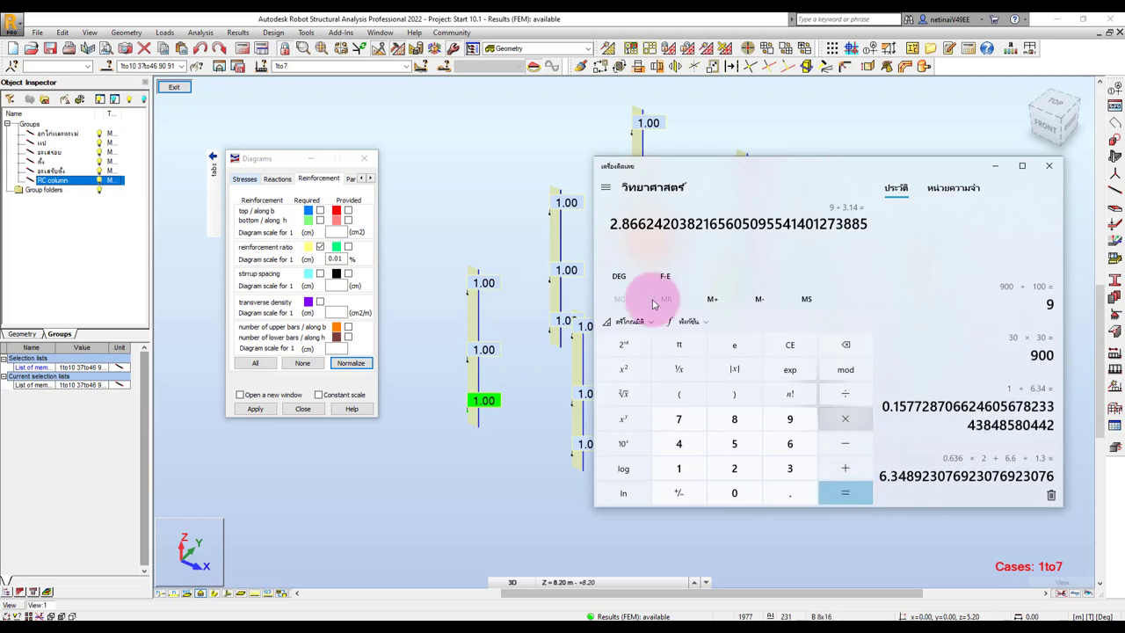
Step: Close the calculator and the Diagrams dialog, then exit View:1 back to the full model
click(993, 168)
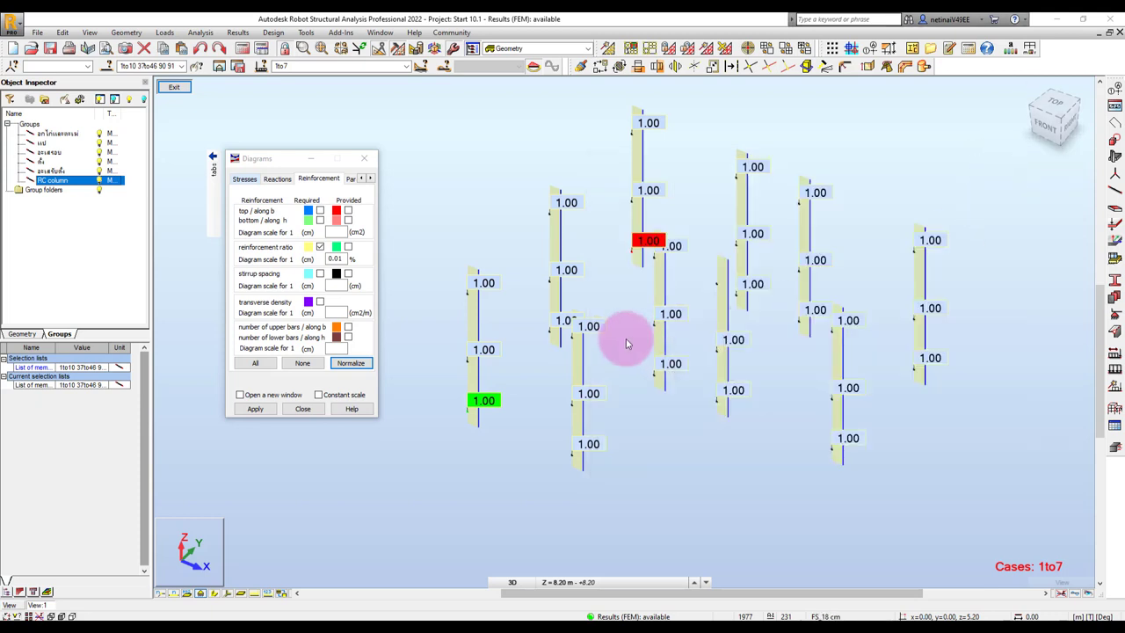
scroll(625, 337, up, 2)
middle_drag(673, 455, 708, 438)
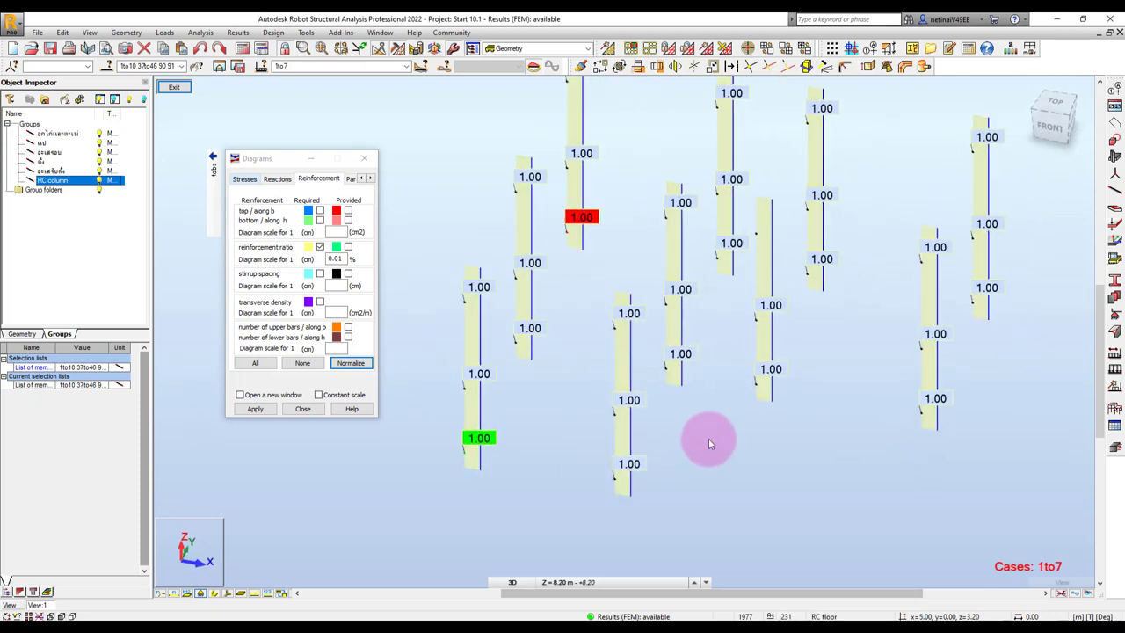
click(364, 158)
click(176, 88)
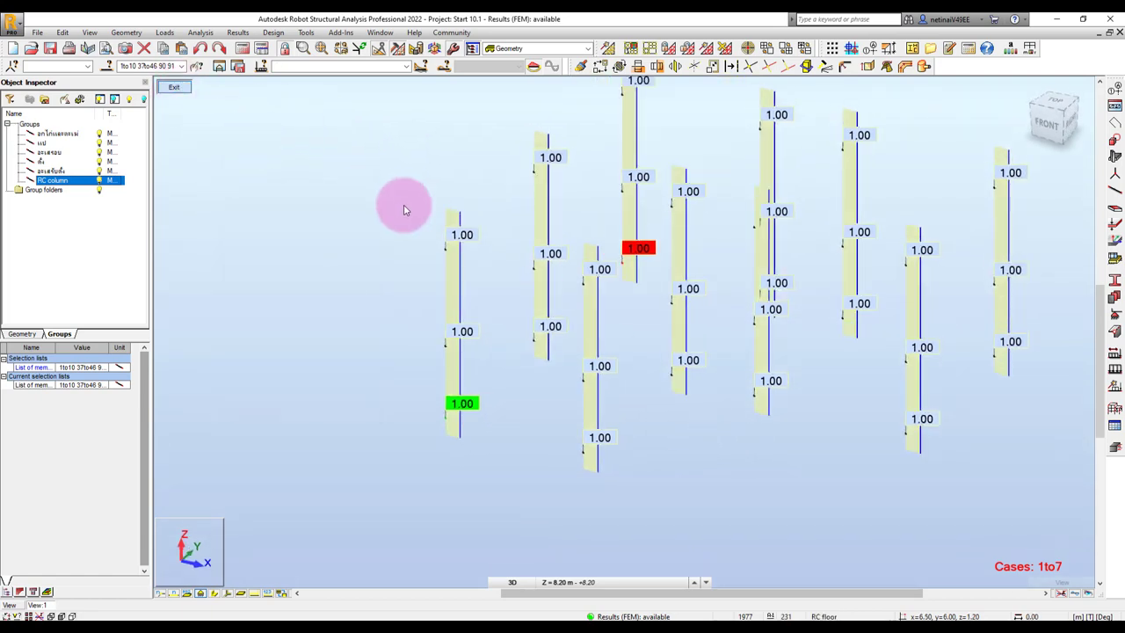
Step: Show all levels including the roof, and switch the diagrams to case 6 (1.4DL+1.7LL)
mouse_move(674, 461)
shift+middle_down()
mouse_move(604, 472)
mouse_move(610, 503)
shift+middle_up()
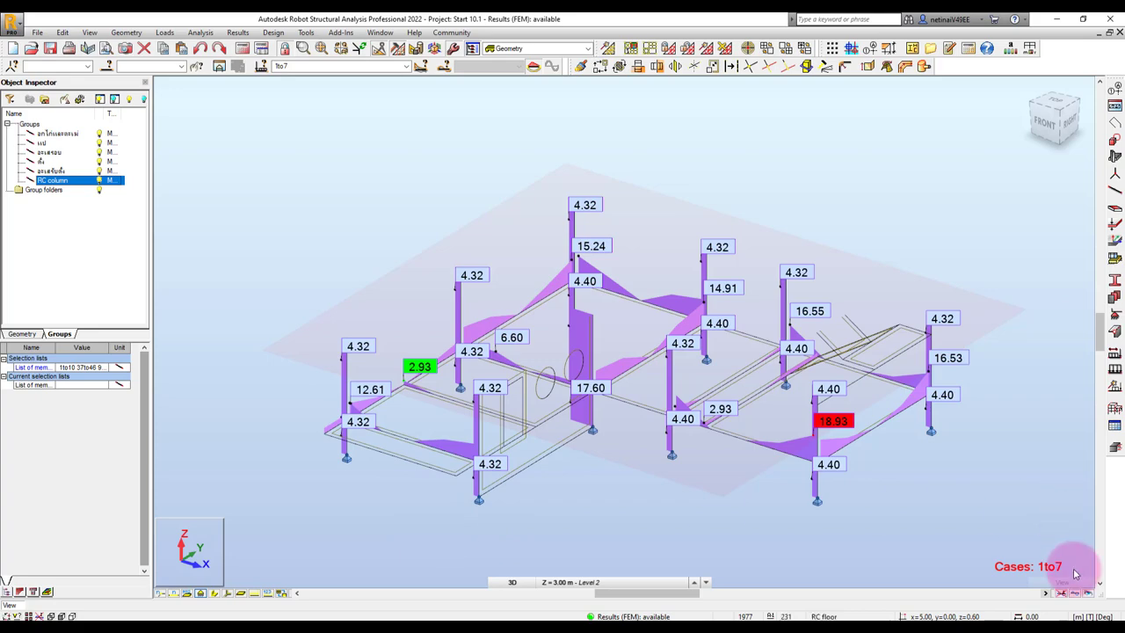
mouse_move(1073, 580)
drag(1055, 544, 1087, 545)
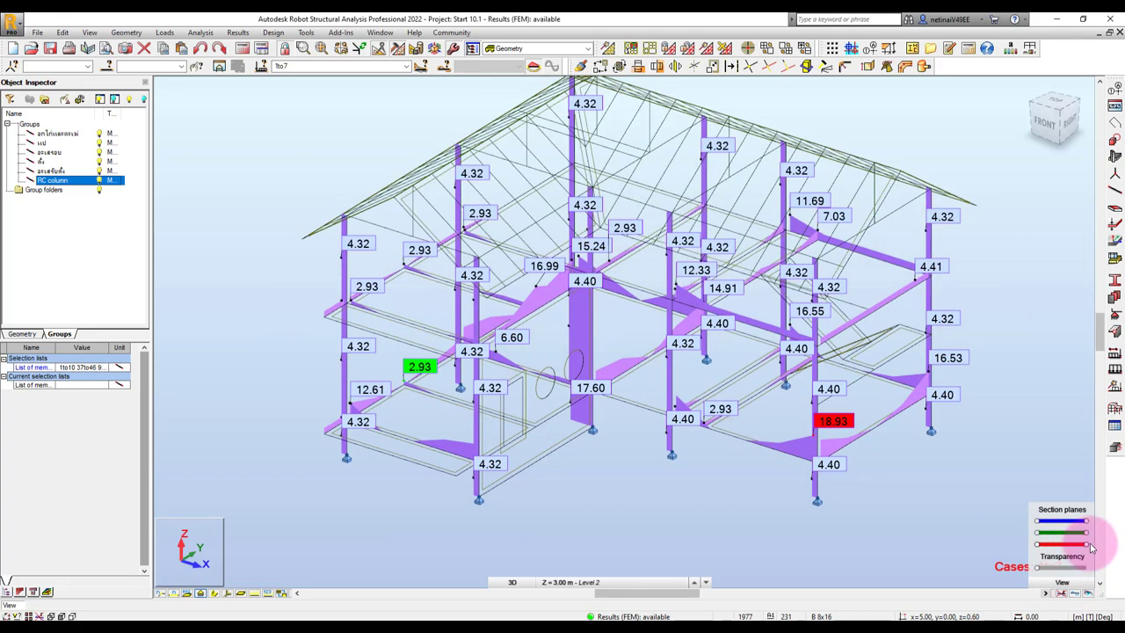
mouse_move(819, 505)
shift+middle_down()
mouse_move(778, 511)
mouse_move(735, 492)
mouse_move(713, 515)
shift+middle_up()
scroll(714, 509, down, 1)
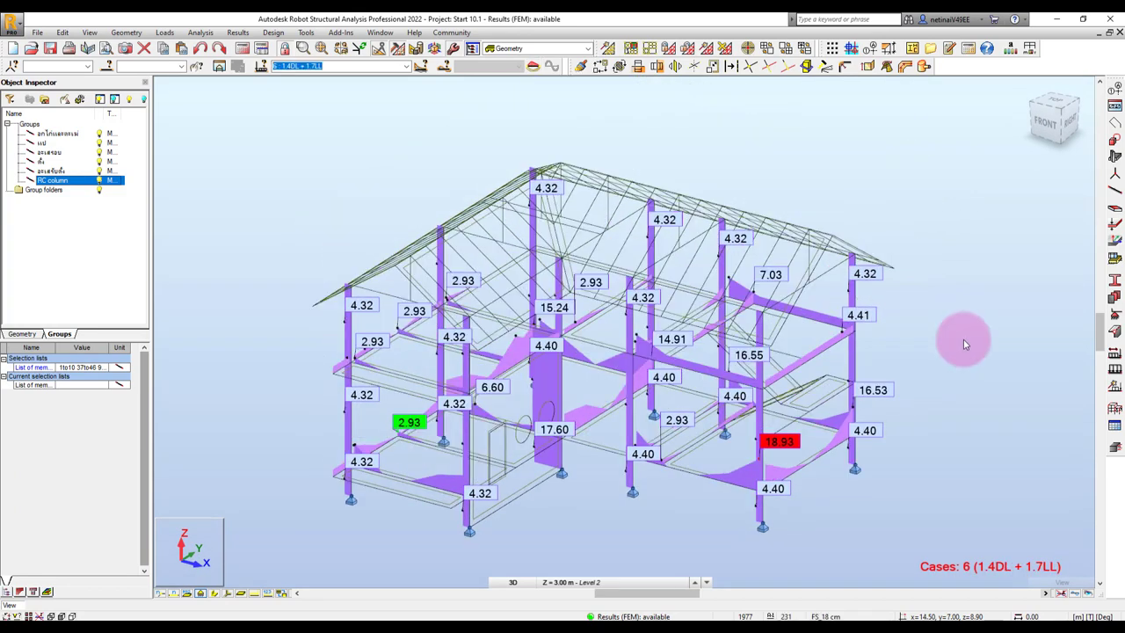